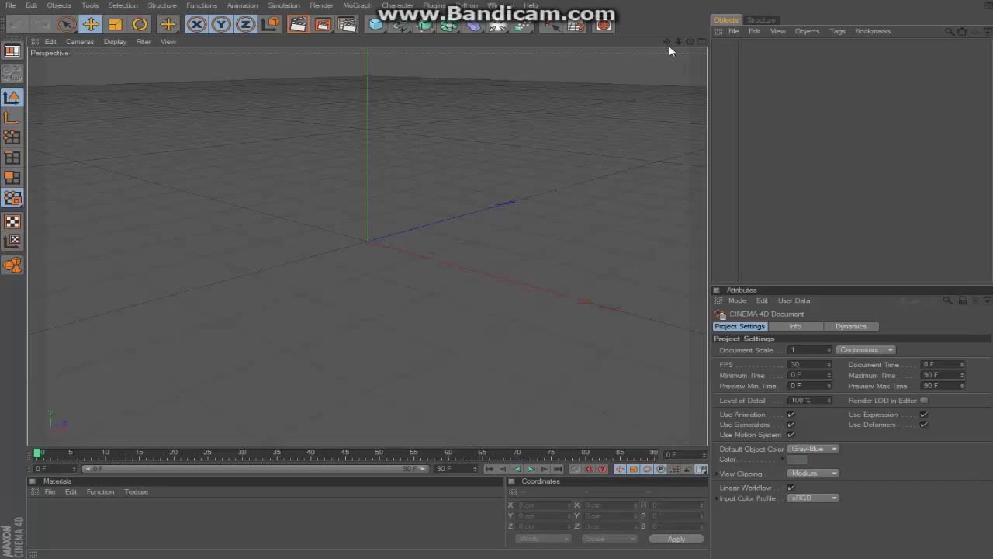
- Navigate the empty Perspective view with the pan, zoom and orbit icons, then browse the menus
drag(666, 42, 678, 40)
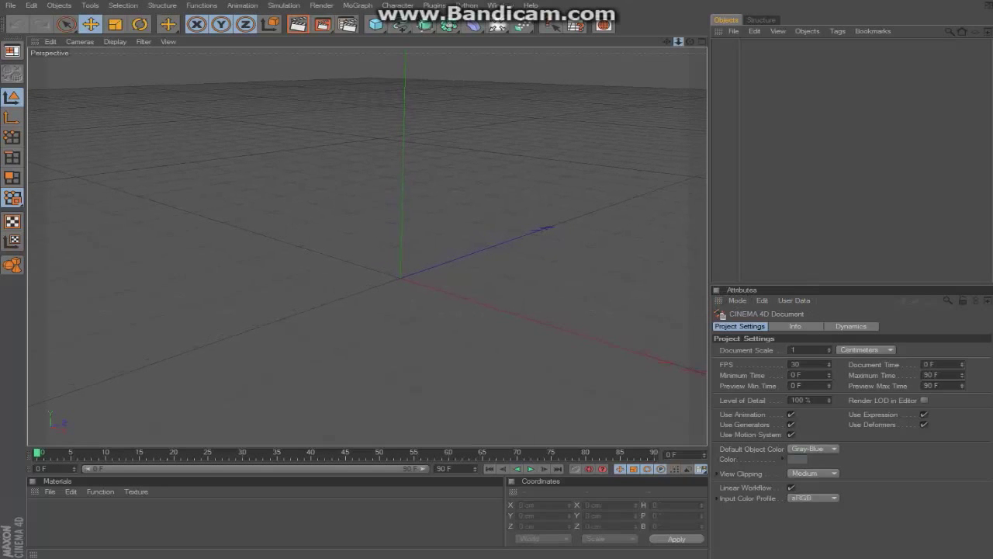
drag(679, 41, 678, 41)
drag(690, 43, 661, 112)
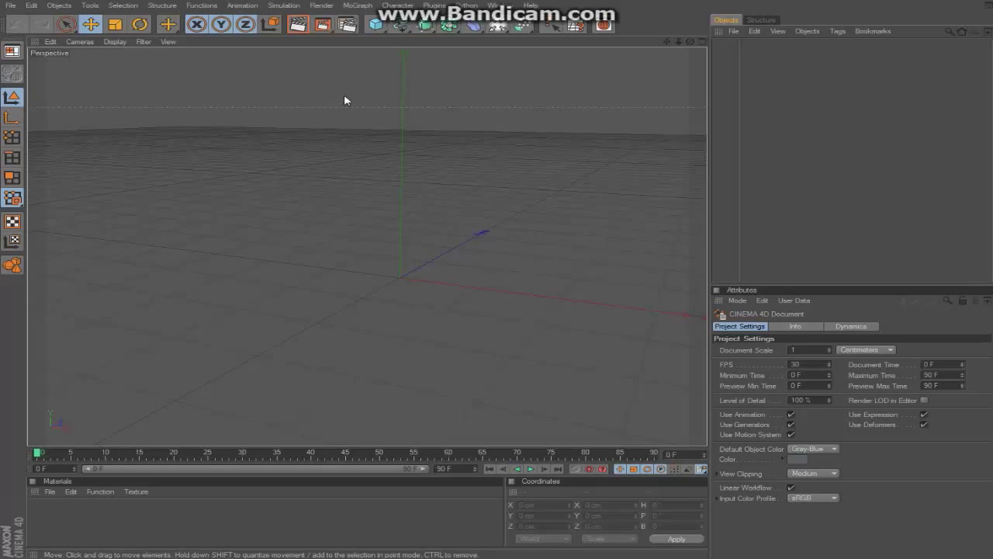
click(322, 5)
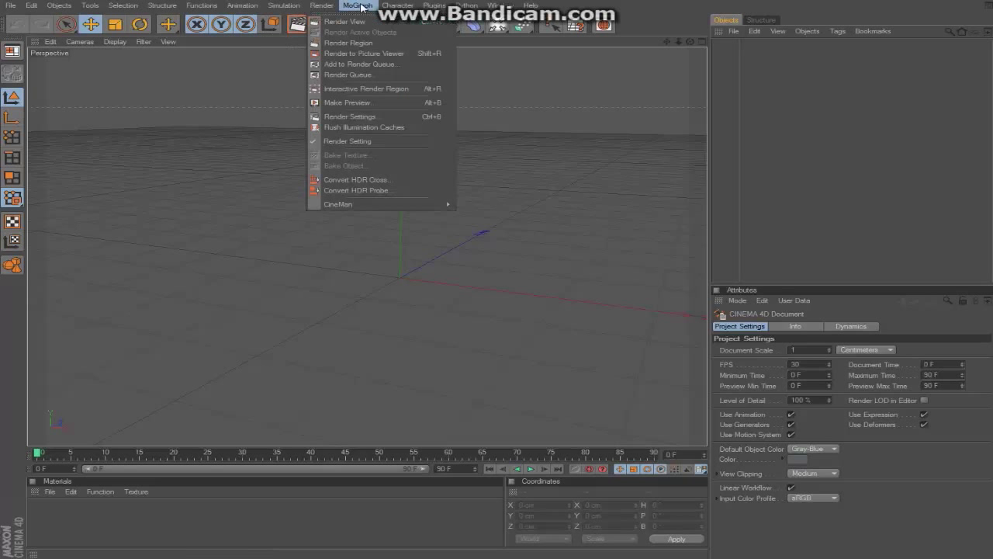
- Look through the File menu, then open the MoGraph menu to reach MoText
mouse_move(358, 11)
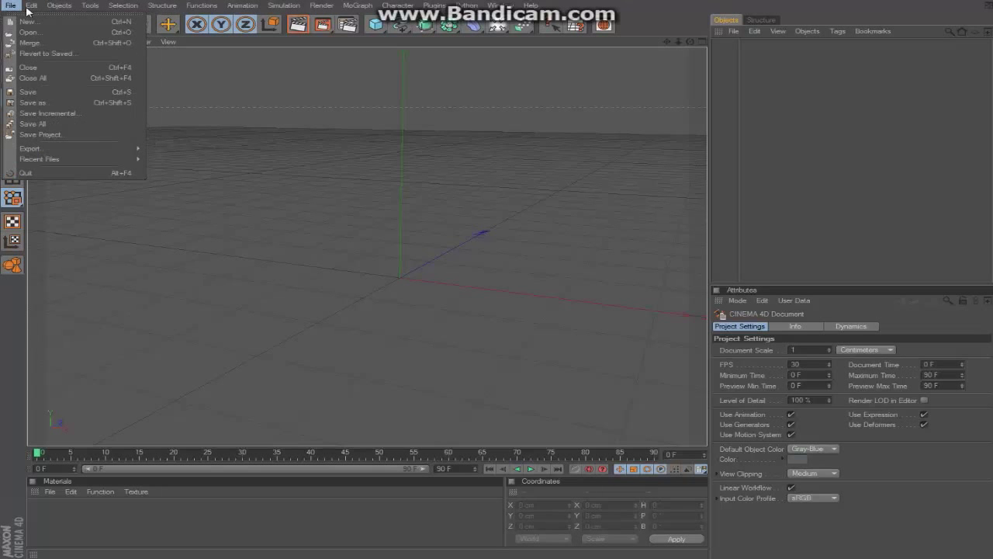
click(59, 5)
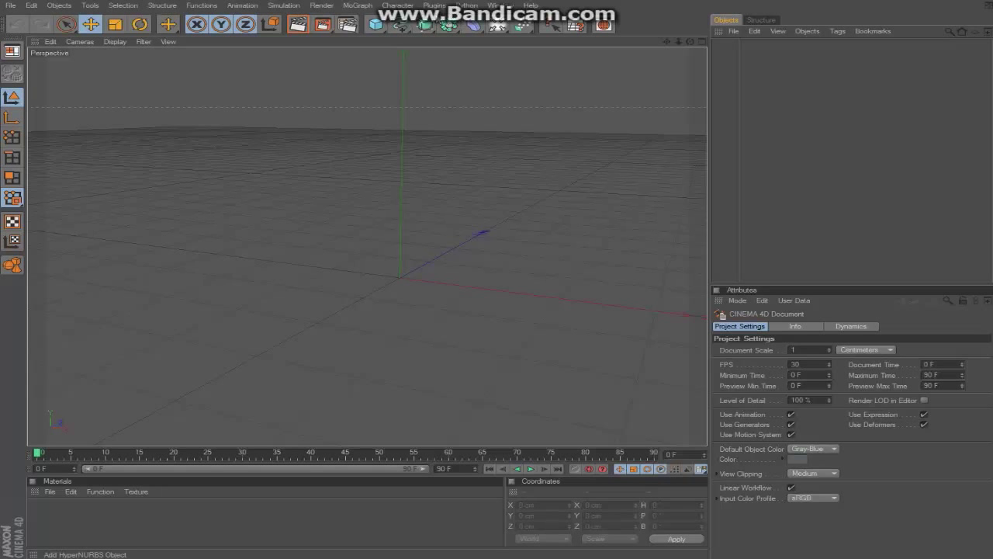
click(358, 5)
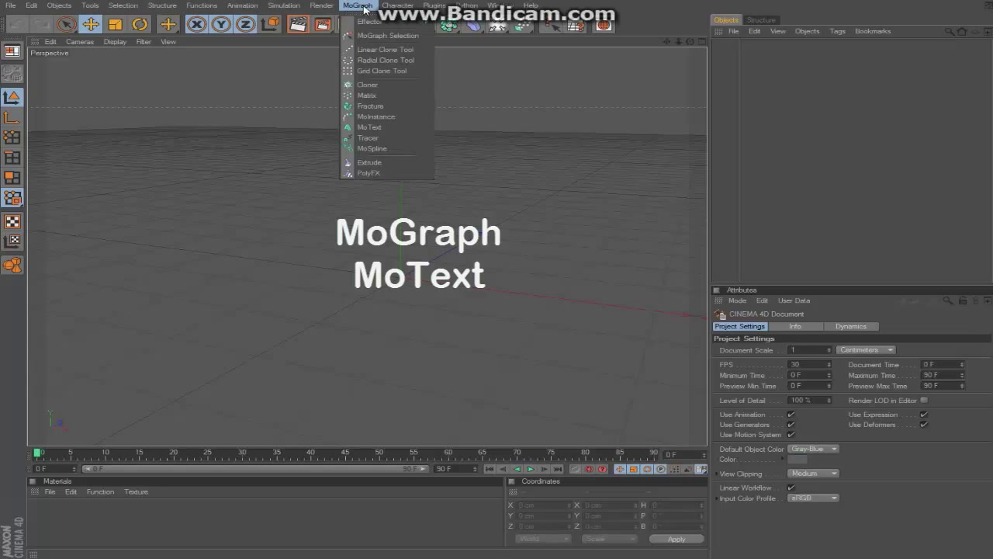
- Add a MoText object reading 'Text', raise it and turn it about 37 degrees
click(369, 128)
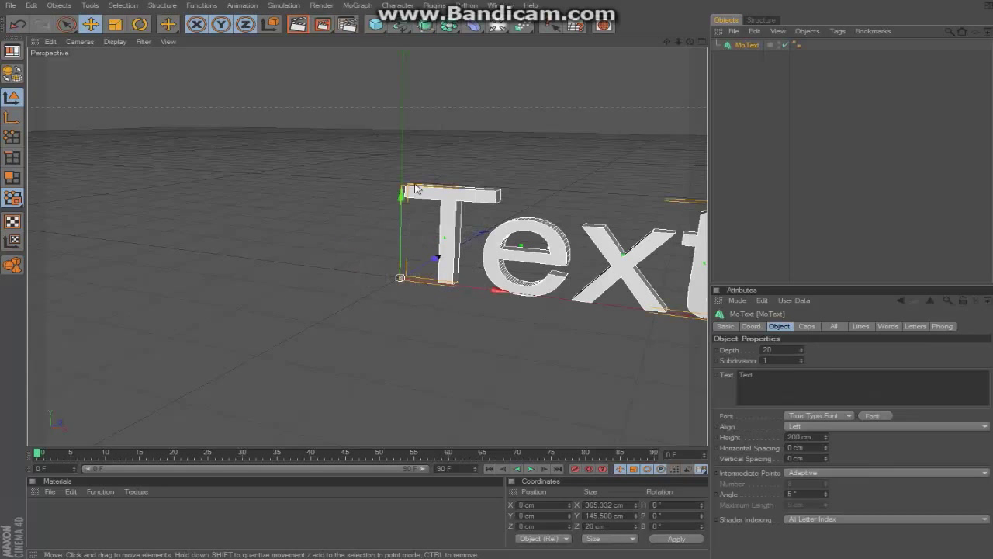
drag(500, 293, 379, 191)
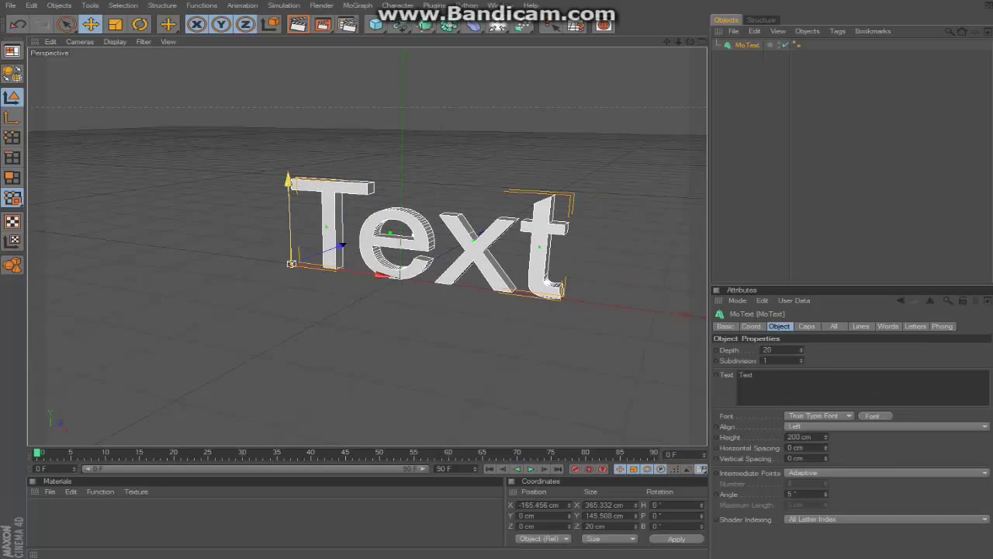
drag(293, 180, 214, 128)
key(r)
drag(315, 229, 410, 229)
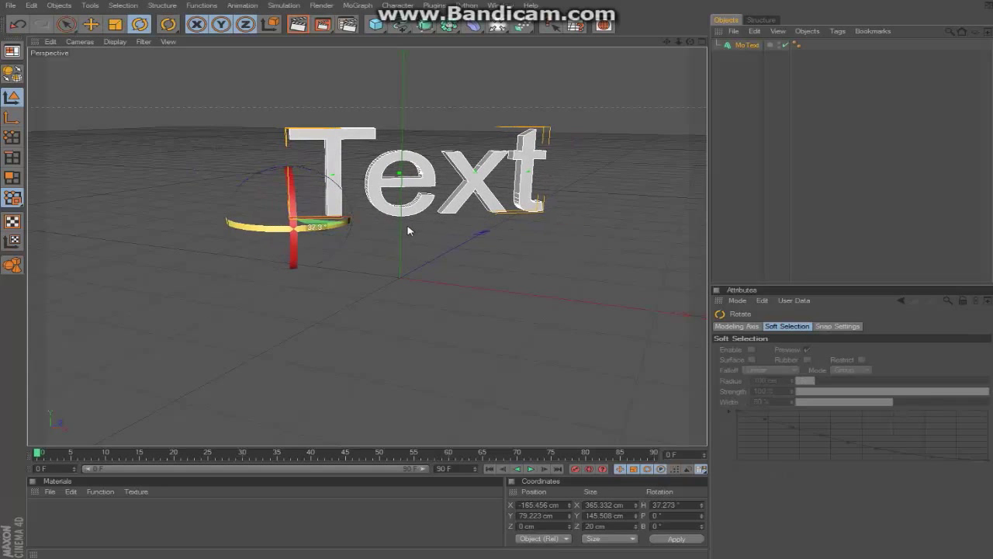
click(91, 24)
drag(288, 207, 259, 233)
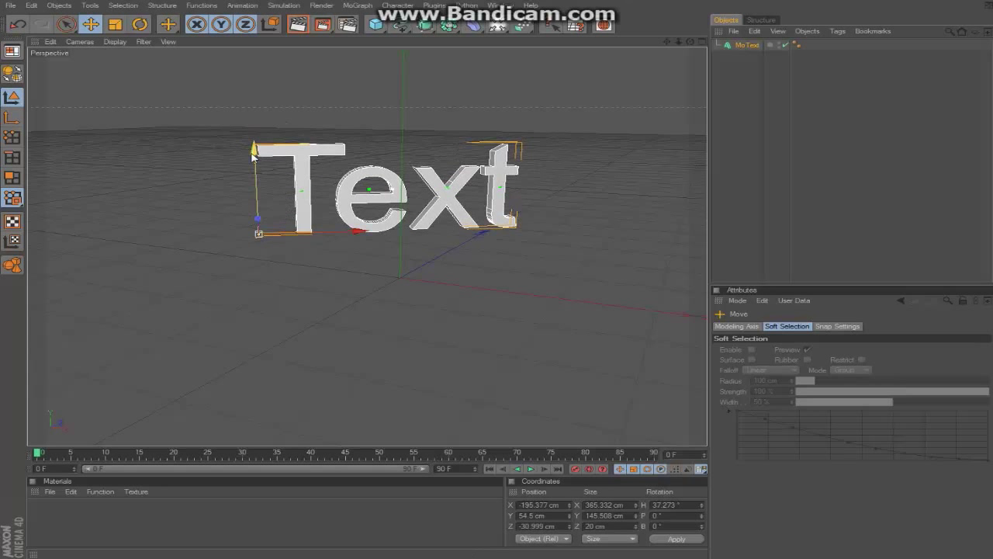
- Fine-tune the text's position along its depth and X axes, then reselect it with Scale active
drag(677, 47, 668, 60)
drag(241, 223, 276, 237)
drag(383, 266, 369, 268)
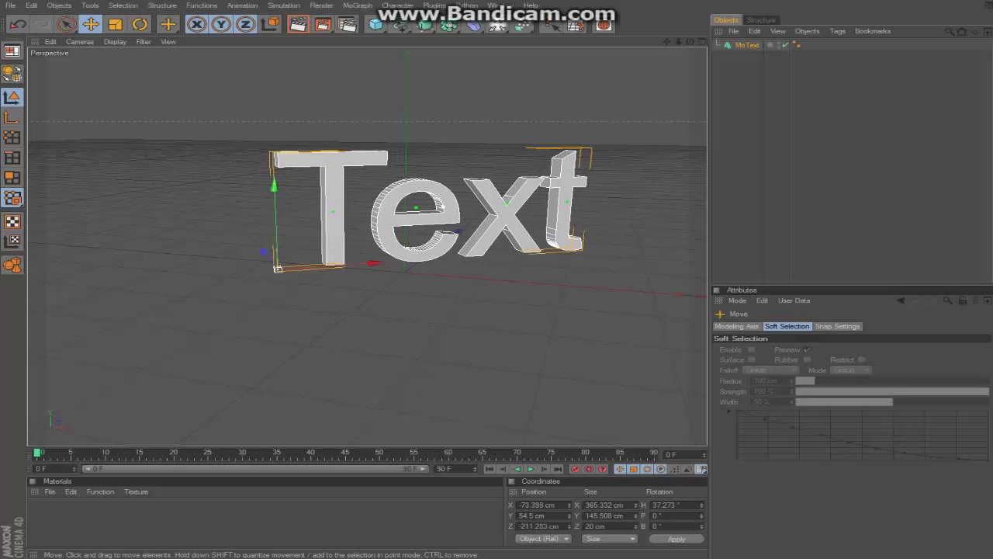
drag(672, 44, 614, 188)
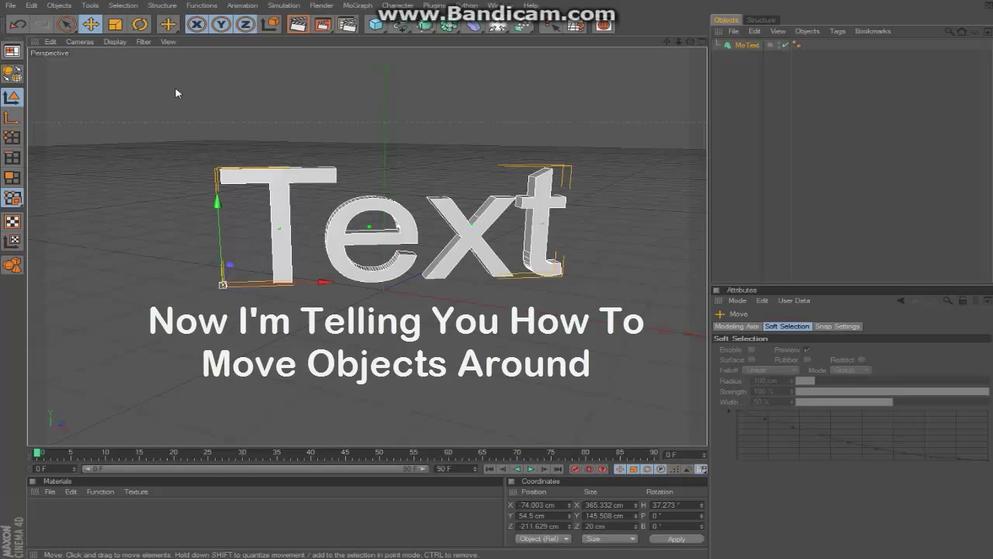
mouse_move(247, 270)
mouse_down()
mouse_move(182, 272)
mouse_move(263, 270)
mouse_move(241, 270)
mouse_move(250, 253)
mouse_up()
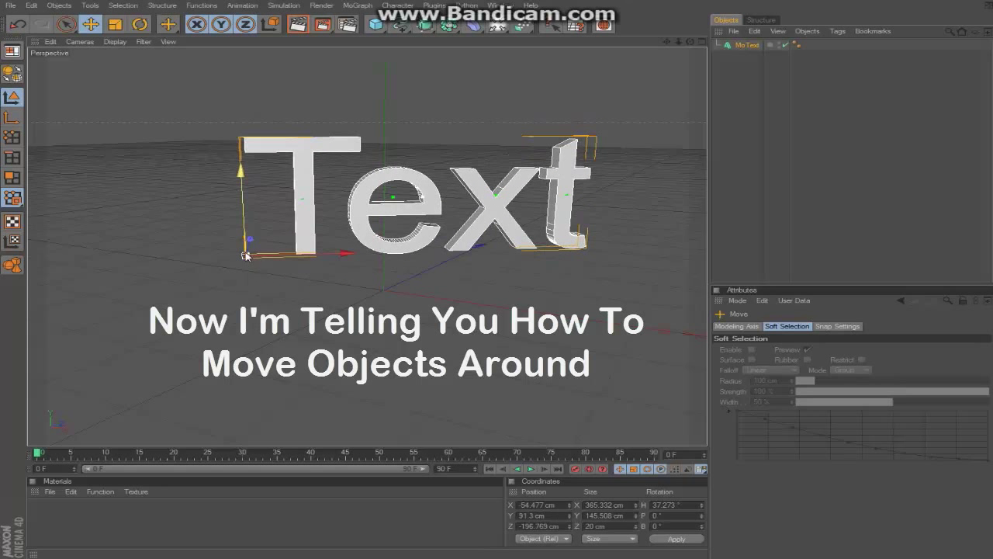
drag(249, 241, 240, 268)
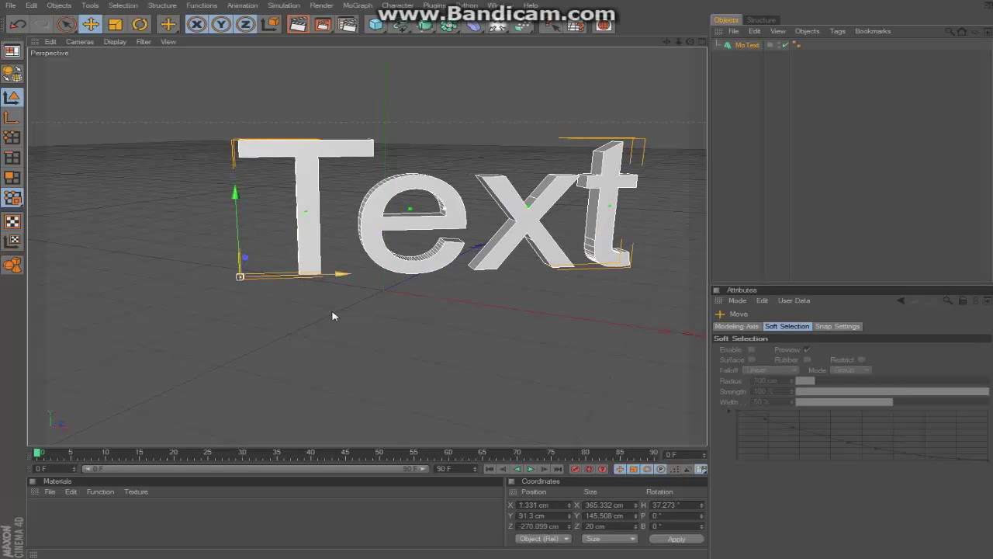
click(339, 319)
click(115, 24)
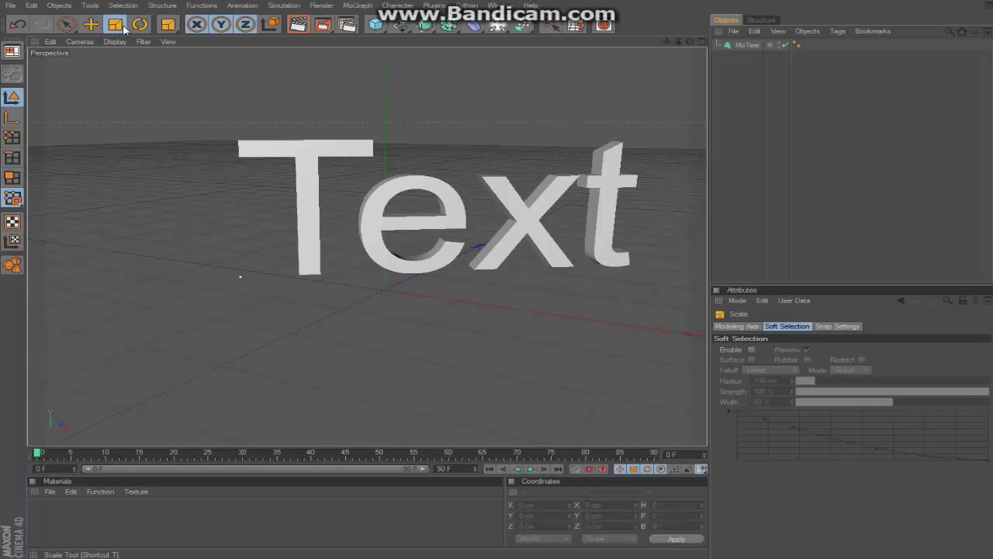
click(297, 192)
- Enlarge the text and try tipping, turning and rolling it with rotations
mouse_move(343, 274)
mouse_down()
mouse_move(359, 274)
mouse_move(344, 274)
mouse_up()
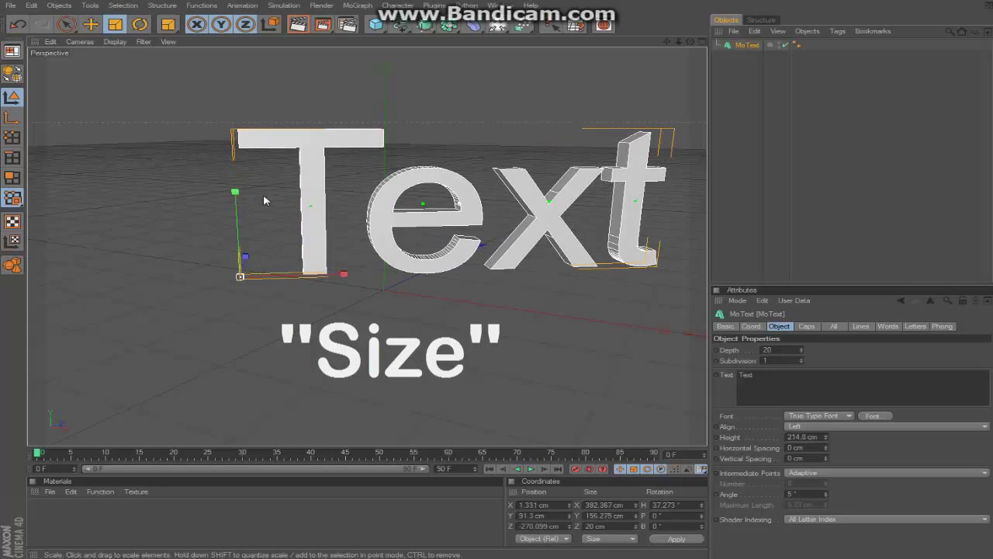
click(141, 24)
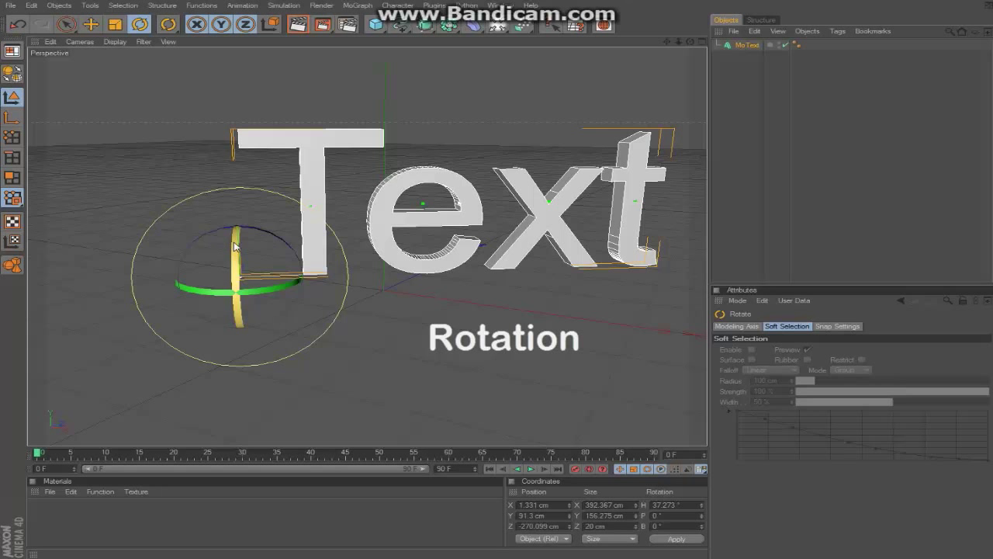
drag(236, 247, 235, 203)
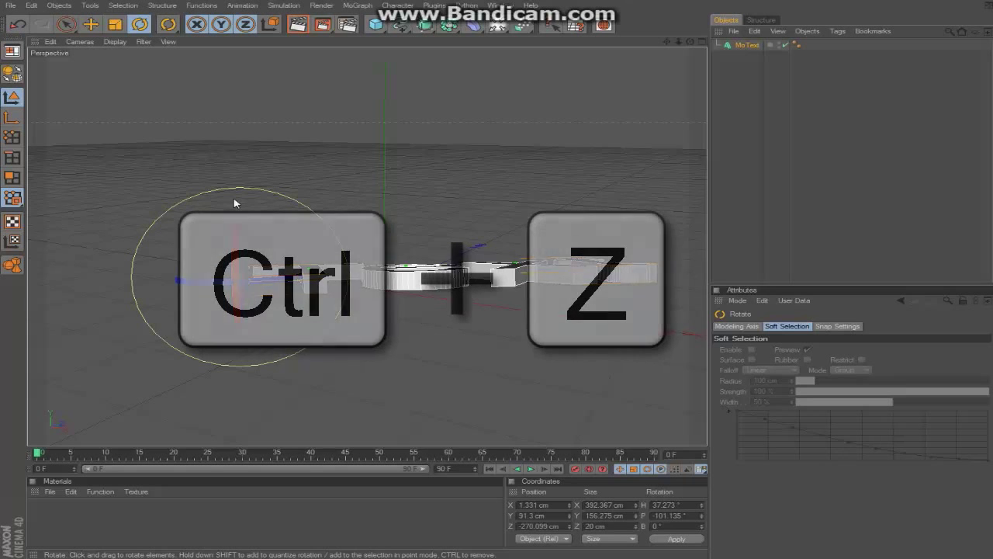
key(ctrl+z)
drag(311, 280, 257, 279)
drag(233, 233, 268, 299)
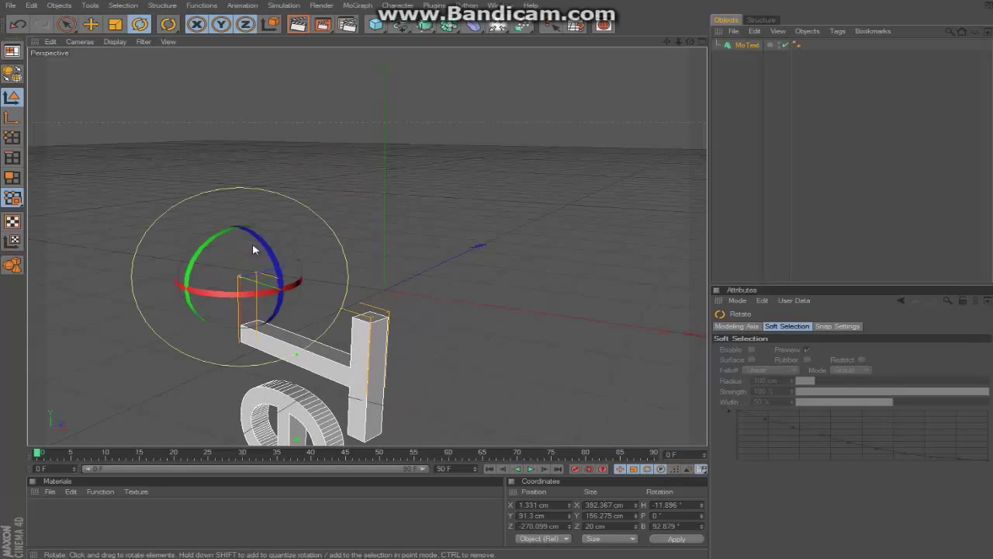
drag(242, 229, 208, 290)
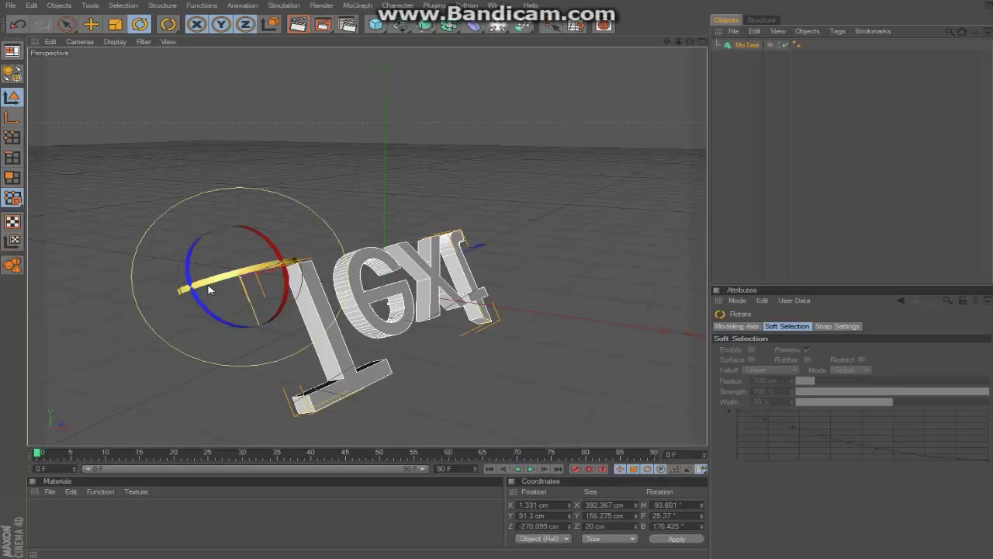
- Undo the rotations, enlargement and earlier moves, restoring the 145.5 cm height and 37.3° heading
key(ctrl+z)
key(ctrl+z)
key(ctrl+z)
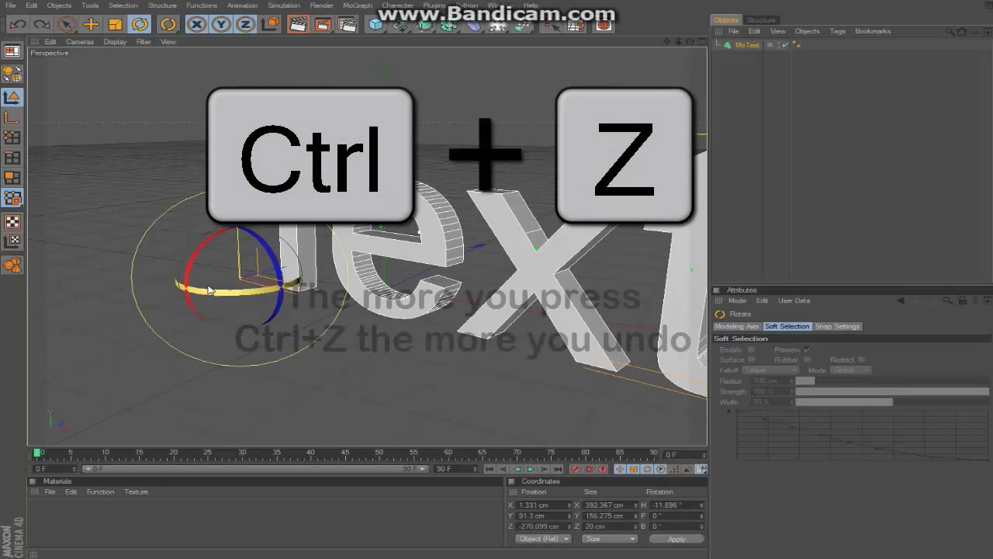
key(ctrl+z)
key(ctrl+z)
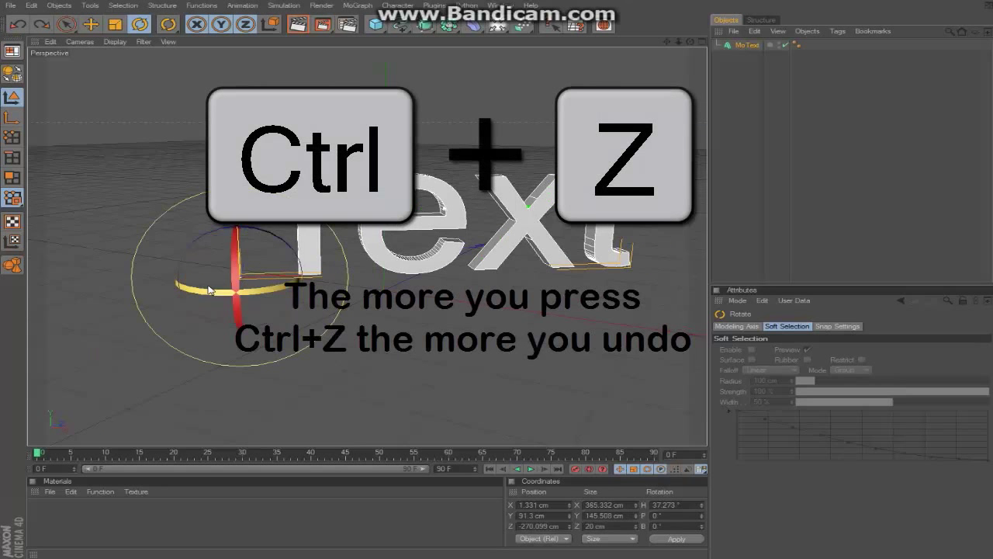
key(ctrl+z)
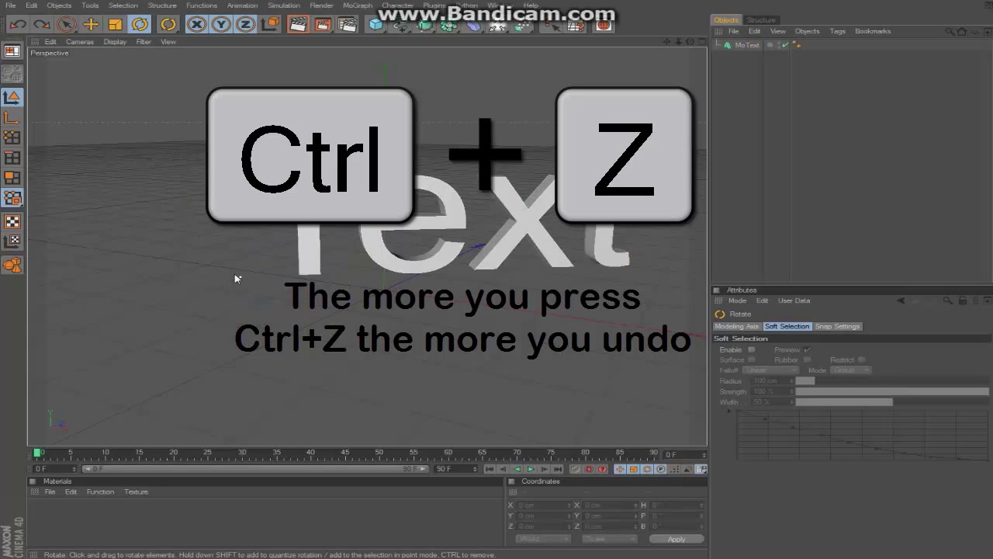
key(ctrl+z)
key(ctrl+z)
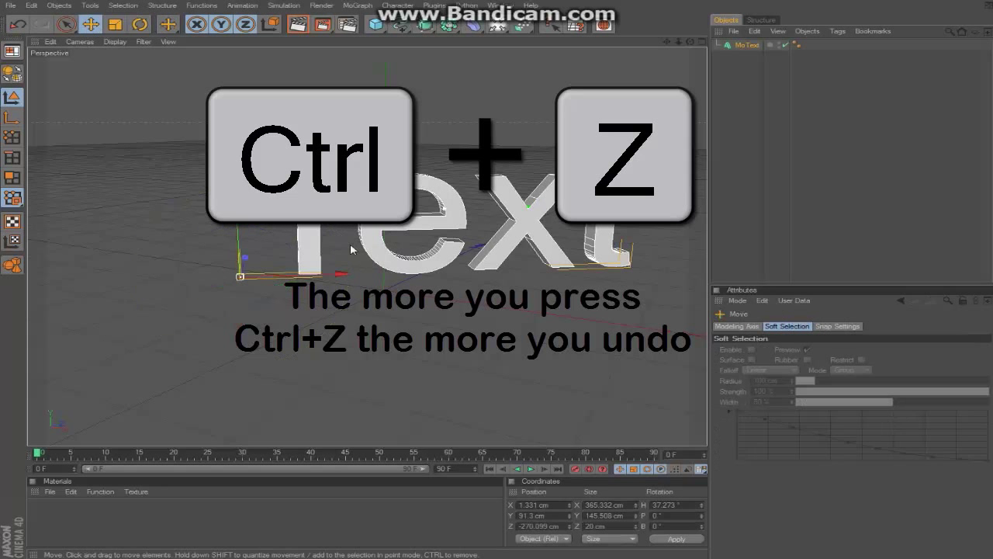
key(ctrl+z)
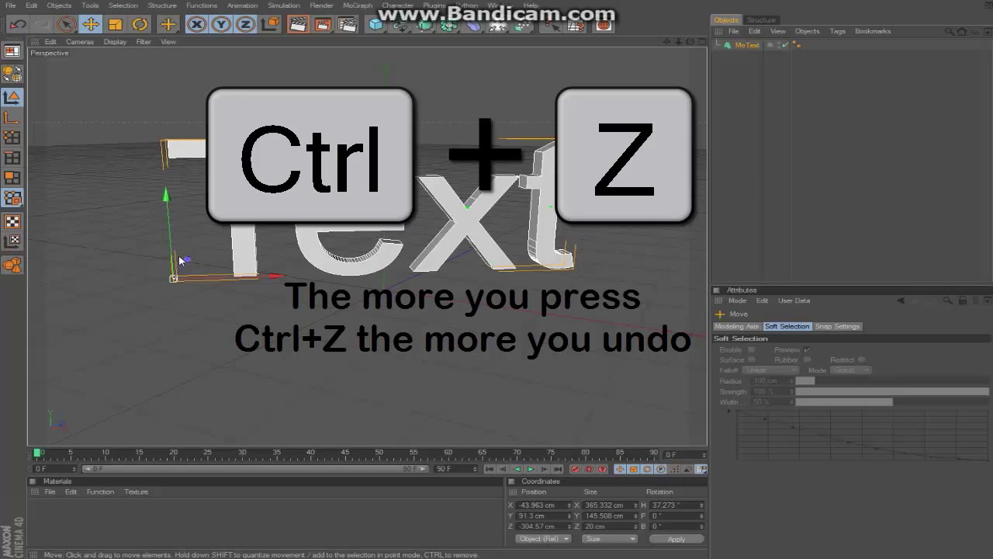
key(ctrl+z)
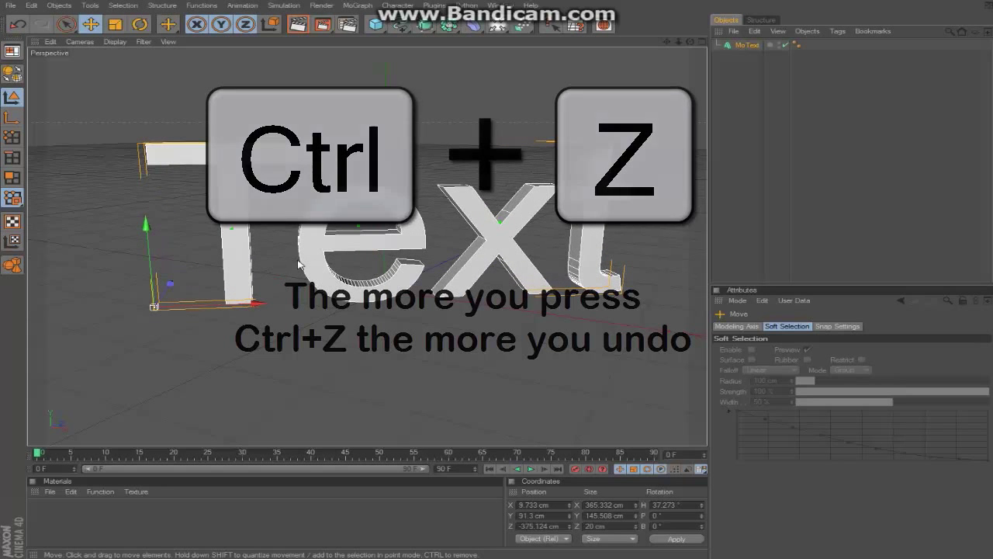
key(ctrl+z)
key(ctrl+z)
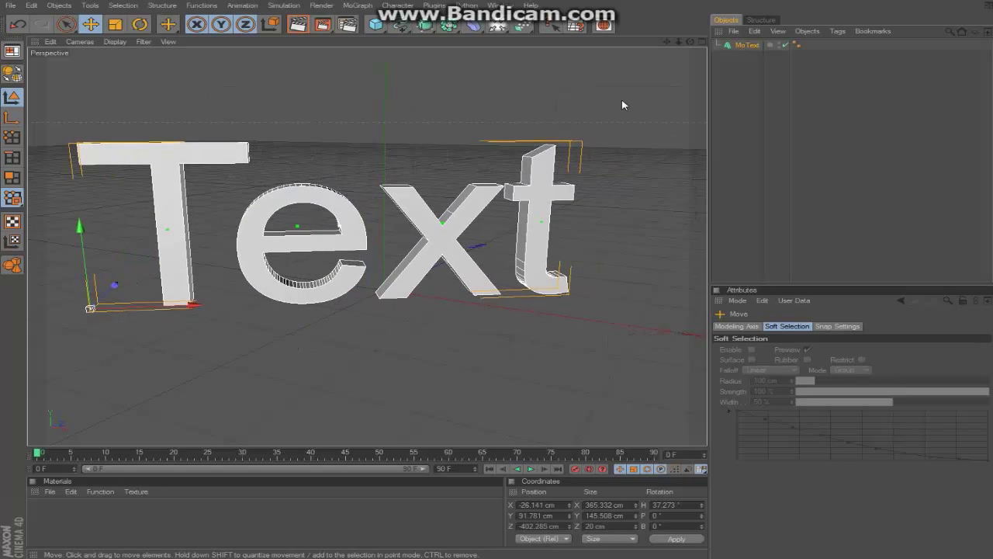
key(ctrl+z)
key(ctrl+z)
click(814, 161)
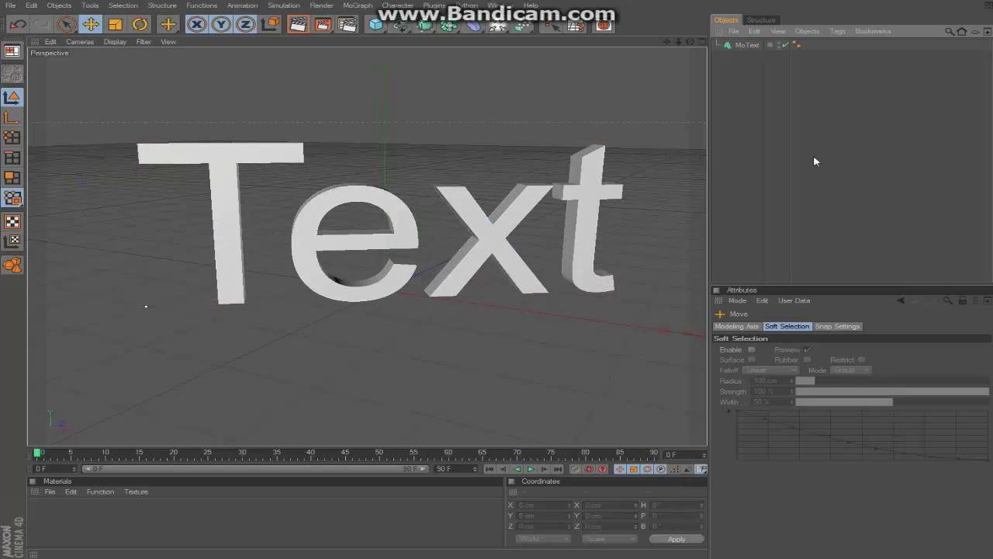
- Change the MoText wording to TTBS and set its Depth to 65
click(747, 45)
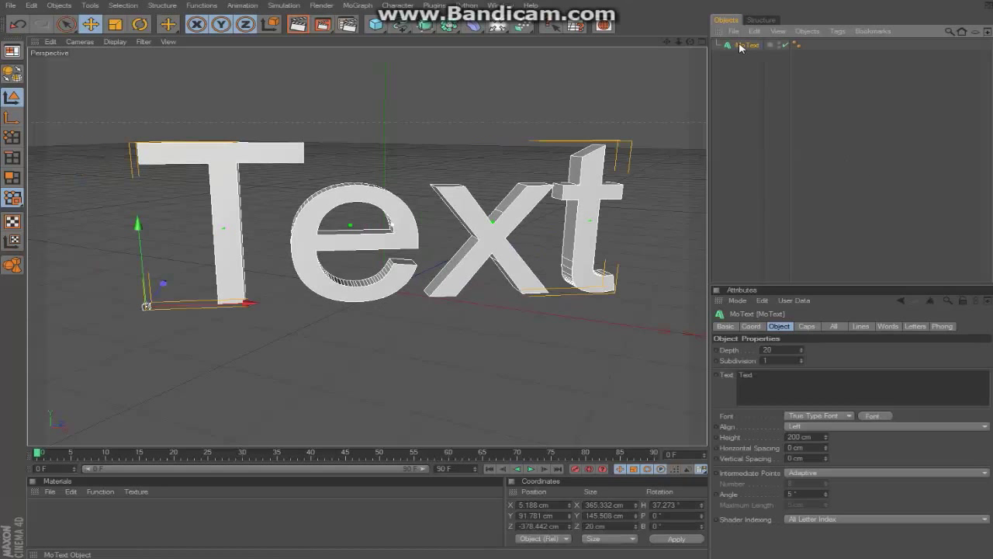
click(761, 375)
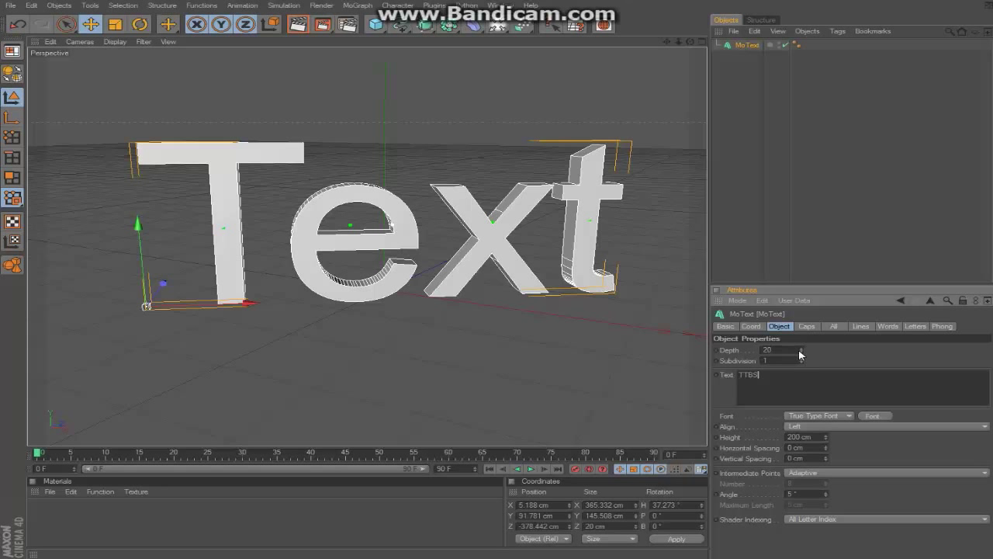
drag(803, 353, 799, 350)
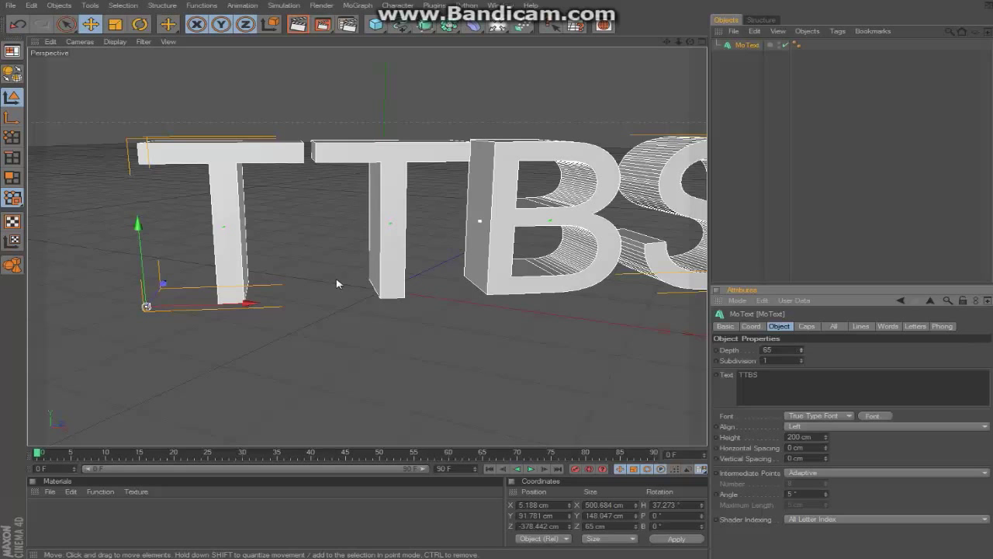
- Move the TTBS text left and scale it down to about 392 × 116 cm
drag(263, 304, 289, 276)
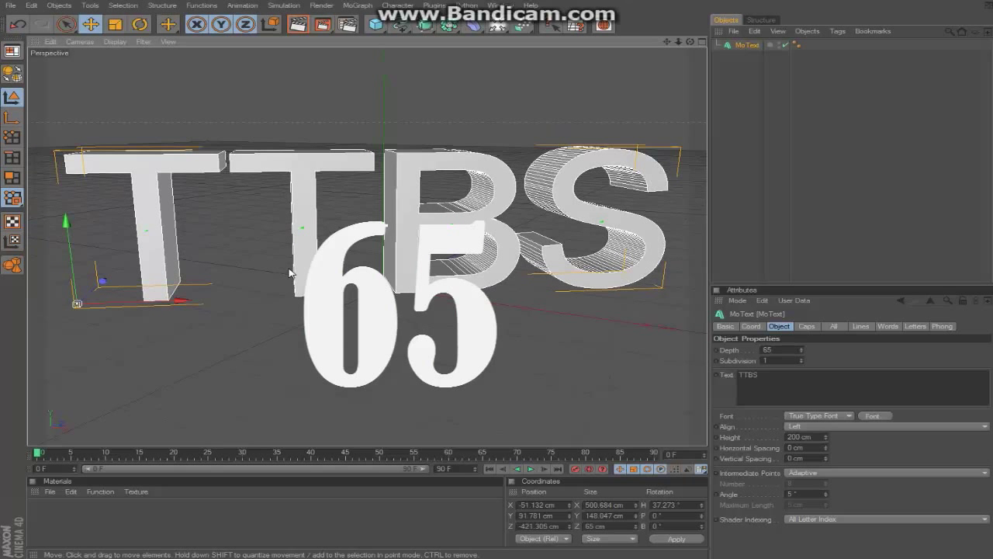
scroll(340, 244, up, 2)
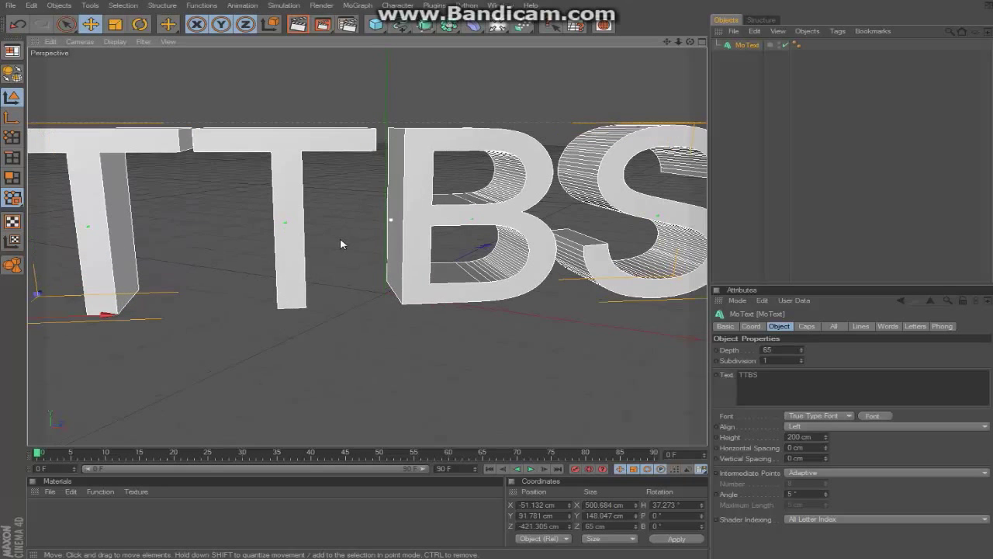
scroll(354, 242, down, 3)
key(t)
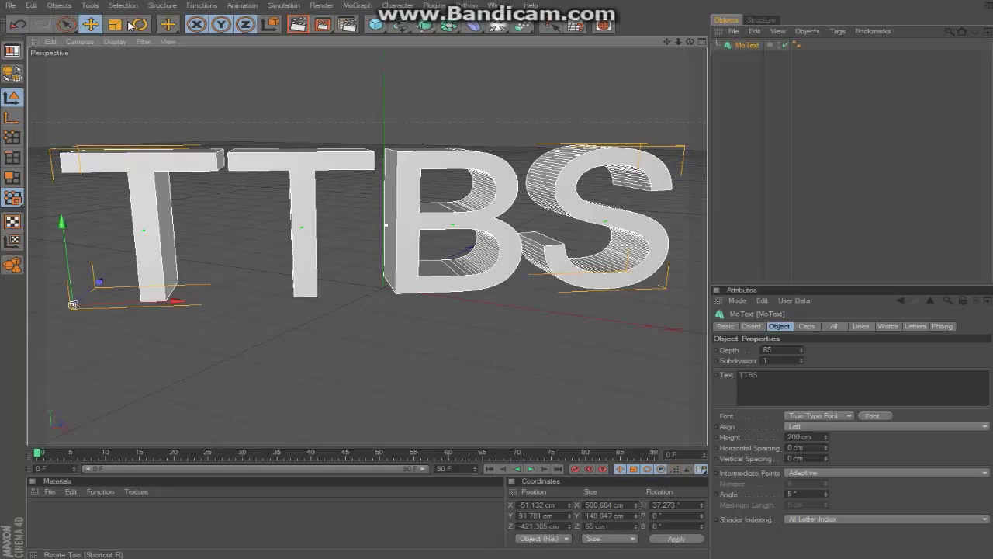
drag(174, 300, 334, 273)
drag(668, 41, 539, 177)
drag(689, 41, 625, 60)
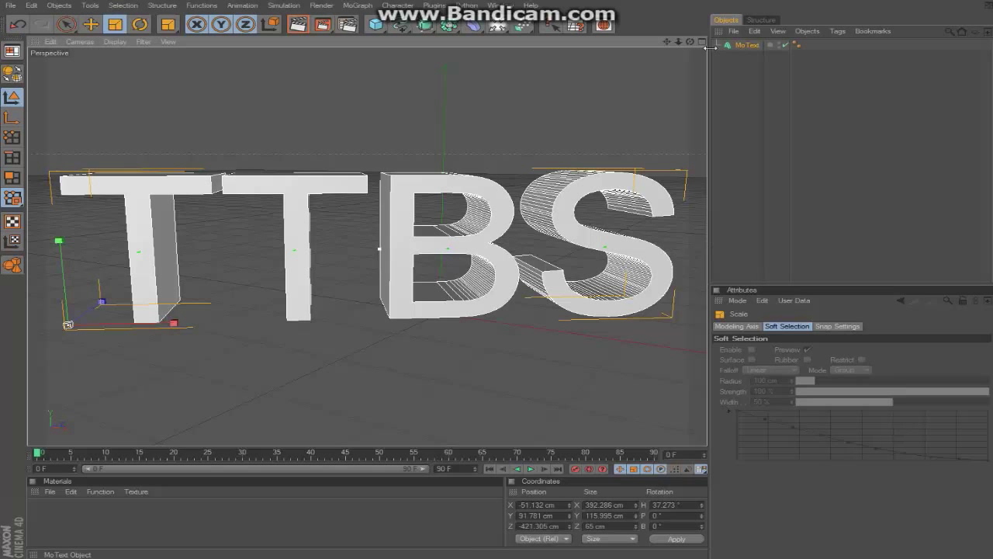
- Lower the MoText Horizontal Spacing to about -25.6 cm
click(748, 46)
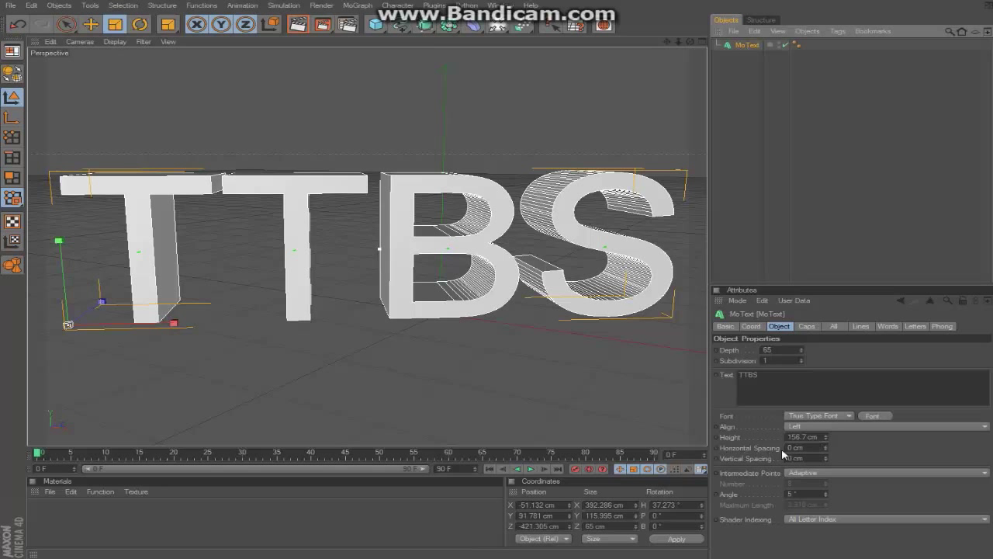
click(826, 451)
click(827, 450)
click(826, 450)
click(827, 450)
click(826, 450)
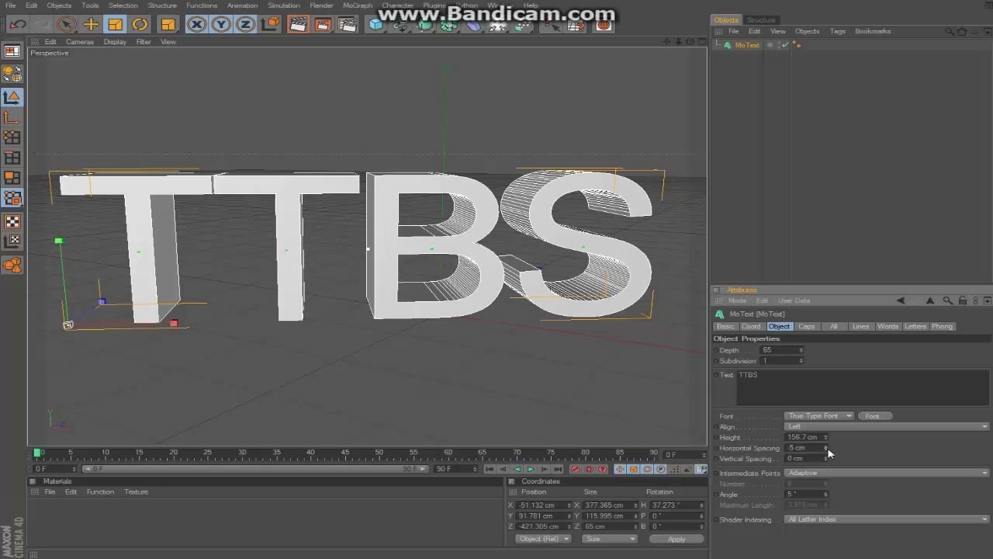
click(827, 450)
click(827, 450)
click(826, 450)
click(826, 450)
click(827, 450)
click(827, 450)
click(827, 450)
click(827, 450)
click(827, 450)
click(827, 450)
click(826, 450)
click(827, 450)
click(827, 450)
click(826, 450)
click(827, 450)
click(826, 450)
click(826, 450)
click(826, 450)
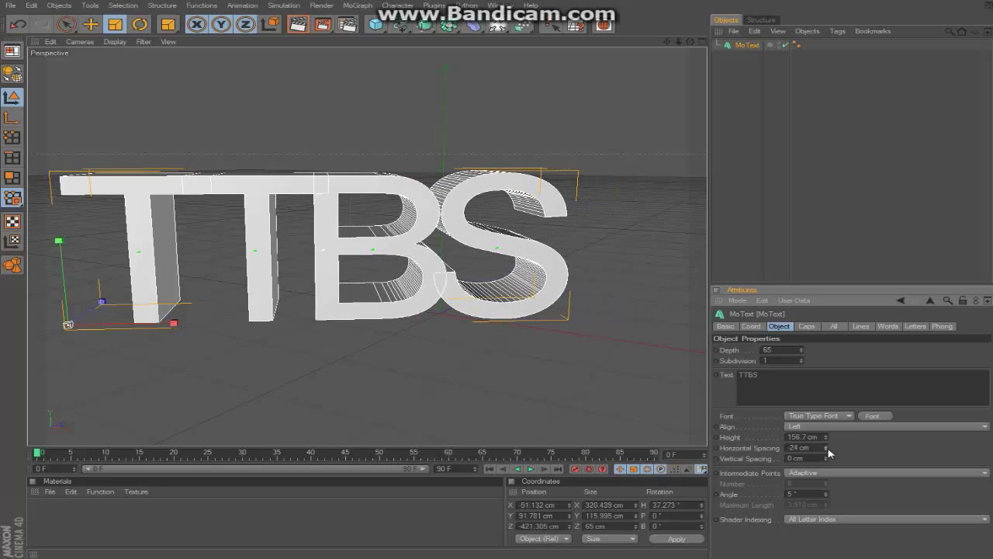
- Reposition the TTBS text and enlarge it slightly to about 341.4 × 123.6 cm
click(776, 233)
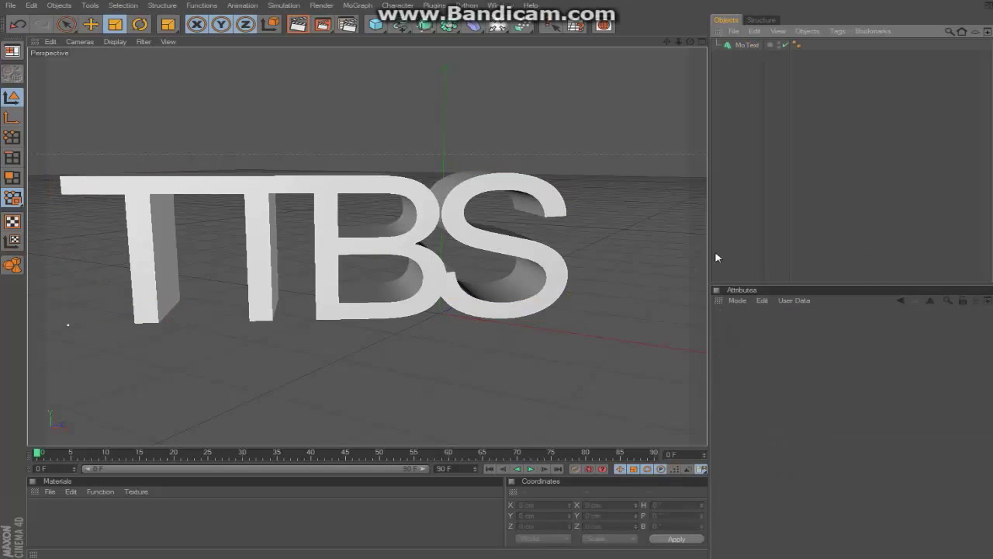
click(435, 288)
key(e)
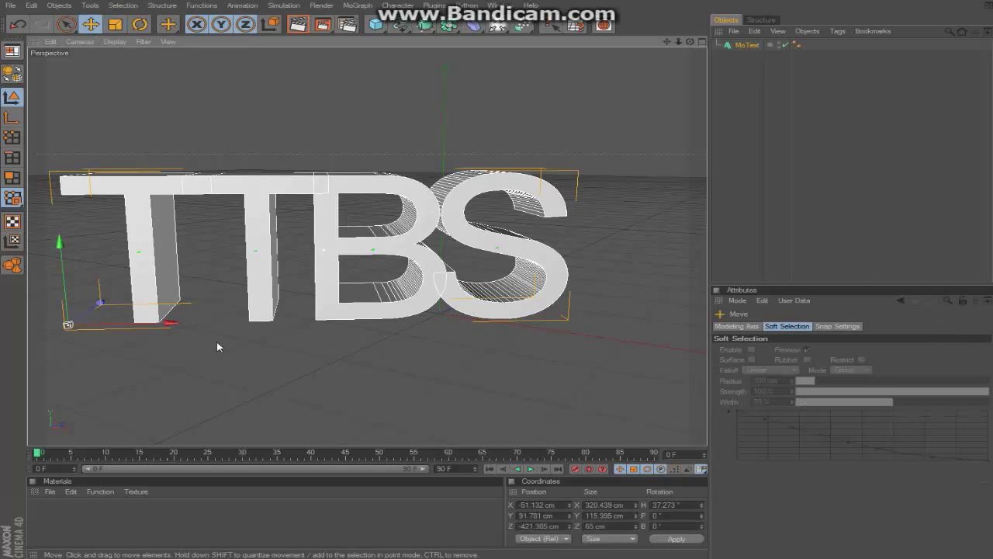
drag(174, 324, 238, 321)
click(115, 25)
drag(350, 233, 396, 233)
click(91, 24)
mouse_move(238, 321)
mouse_down()
mouse_move(221, 322)
mouse_move(239, 322)
mouse_up()
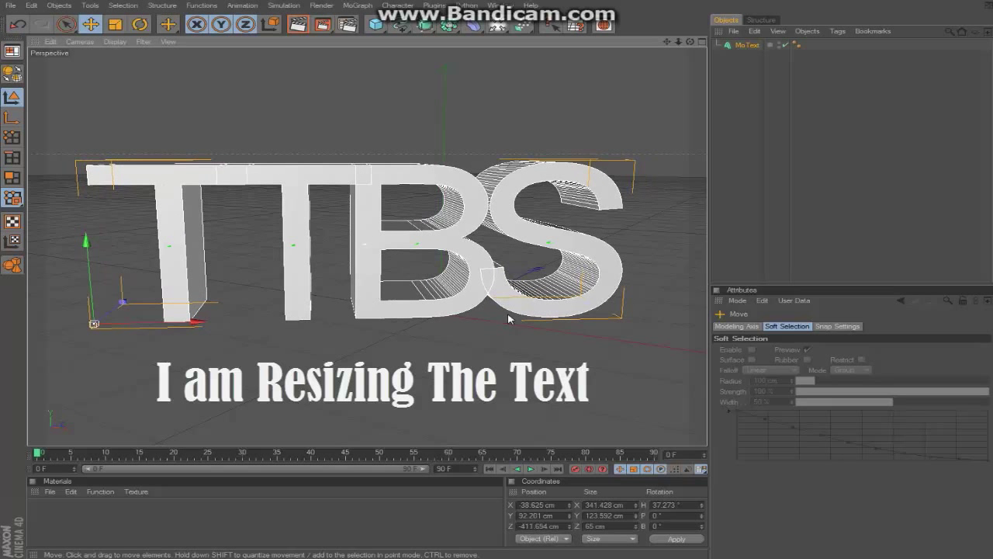
- Bring up the MoText font chooser and drag it clear of the text
click(736, 326)
click(827, 215)
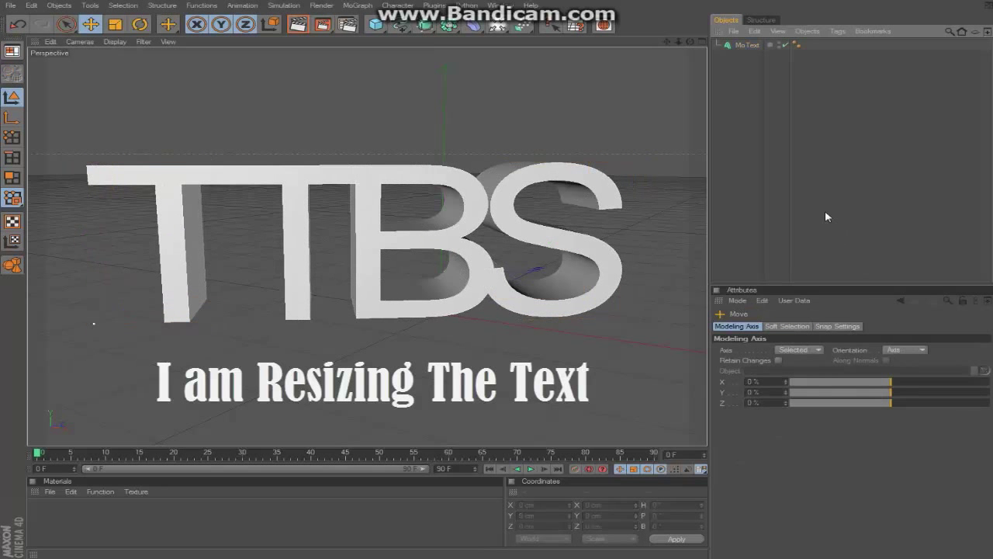
click(747, 45)
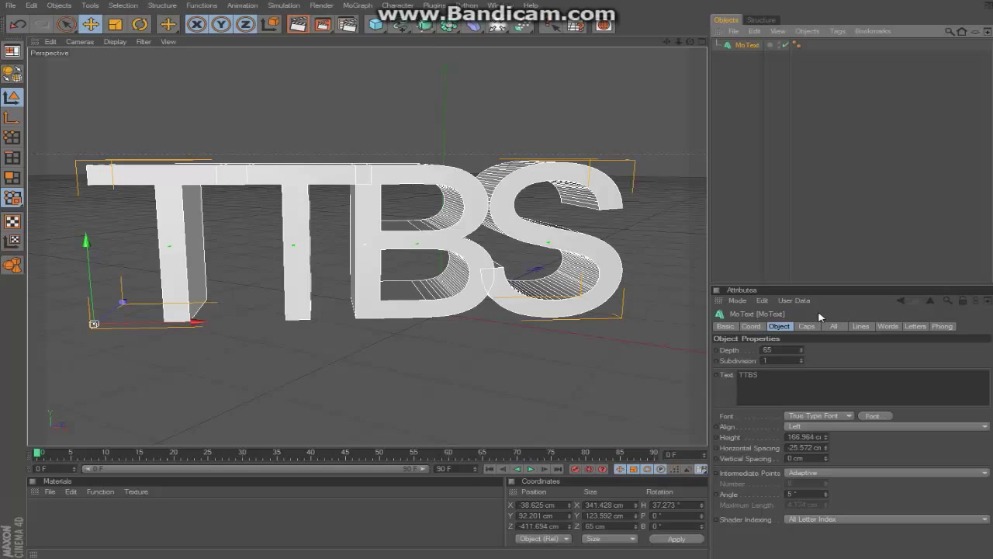
click(876, 415)
drag(250, 63, 706, 129)
drag(590, 190, 592, 194)
- Apply Brush Script MT in Fet Kursiv at size 20 to the text
scroll(592, 194, down, 1)
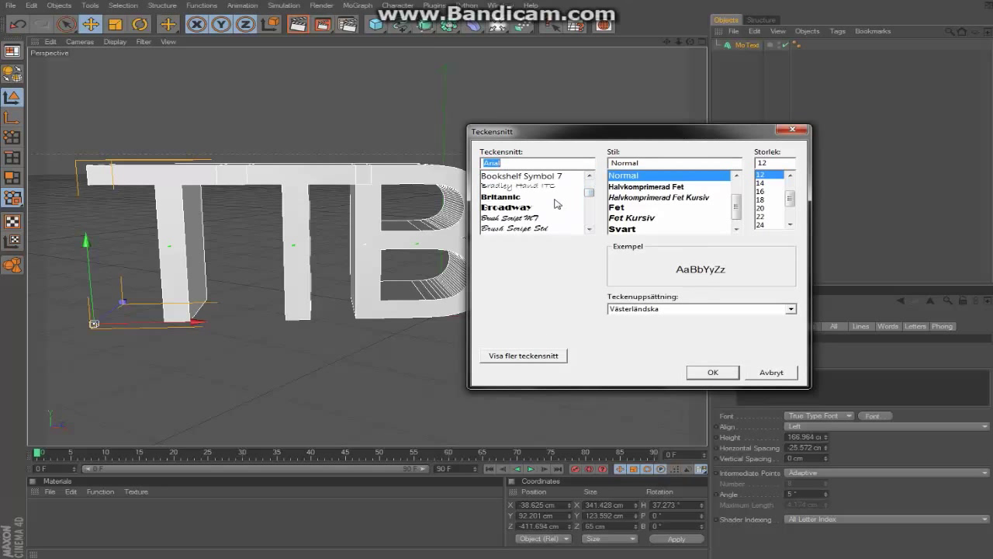
scroll(556, 203, down, 1)
click(522, 192)
click(706, 192)
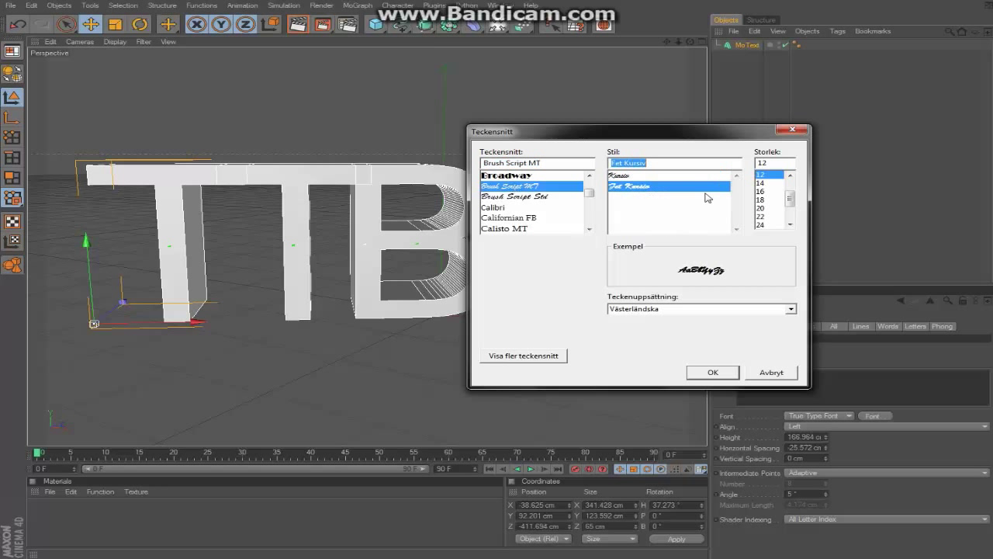
click(768, 208)
click(718, 373)
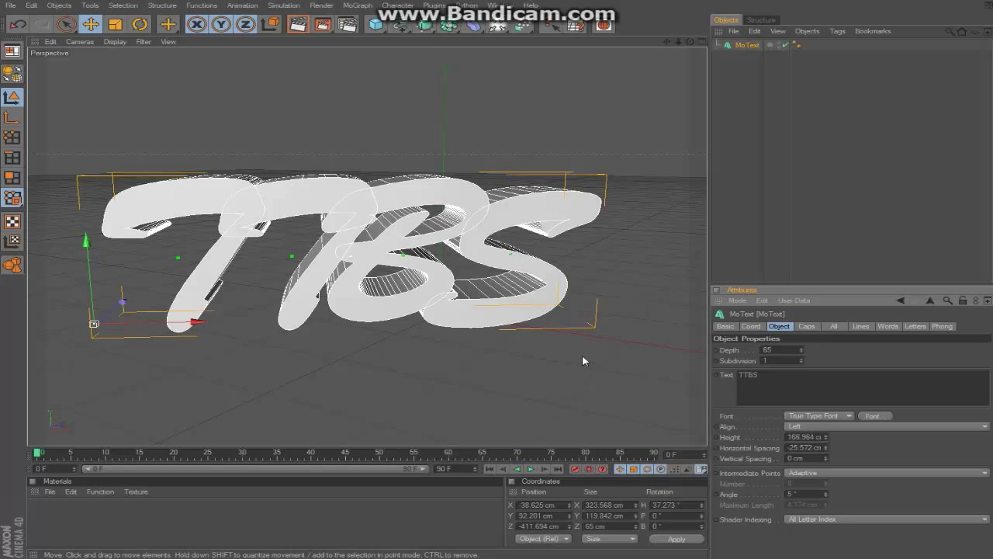
- Switch the text font to bold (Fet) Constantia
click(866, 416)
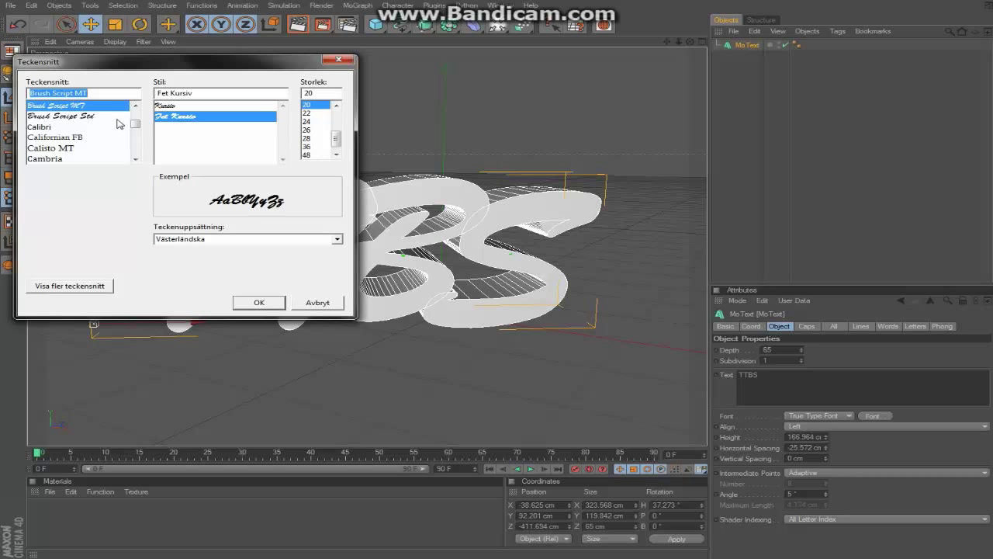
scroll(135, 126, down, 5)
click(69, 118)
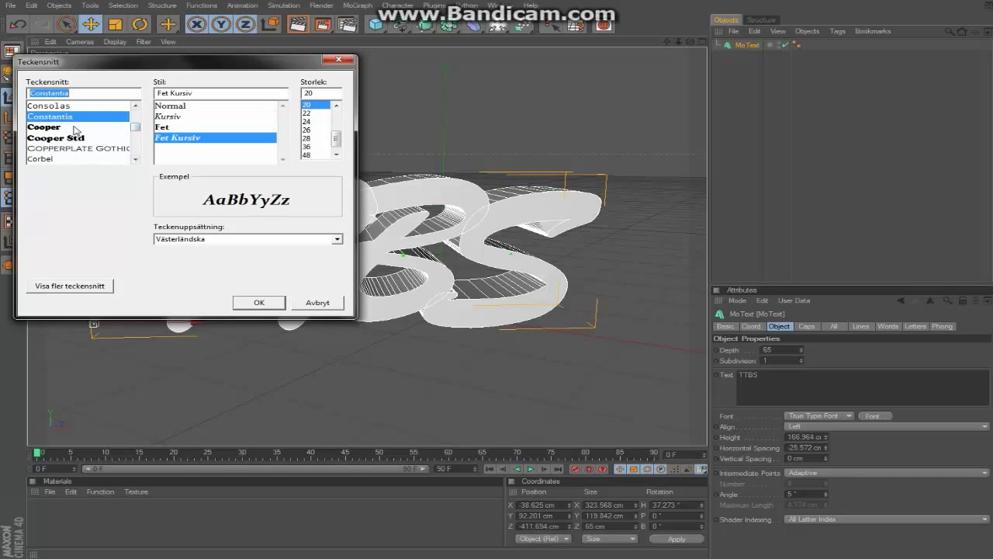
click(207, 126)
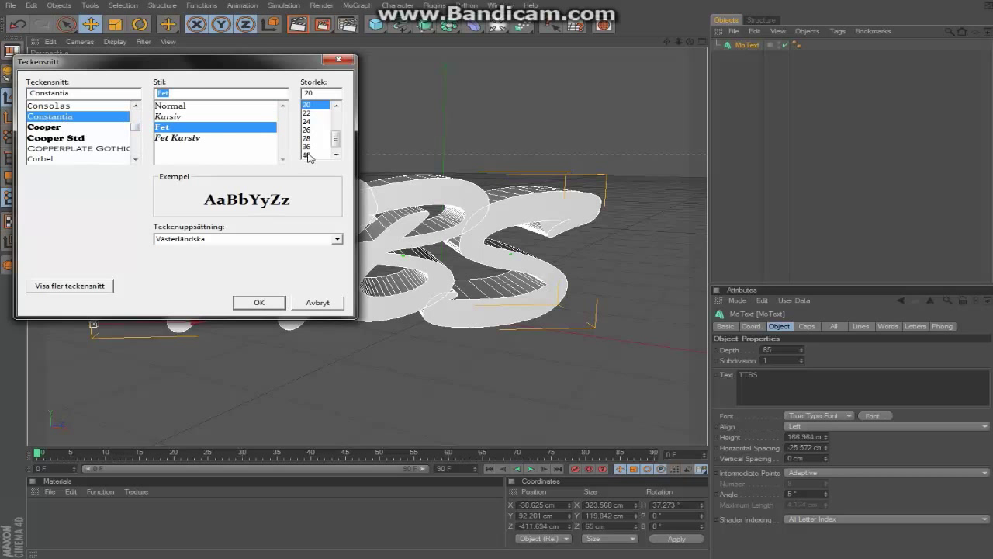
click(271, 302)
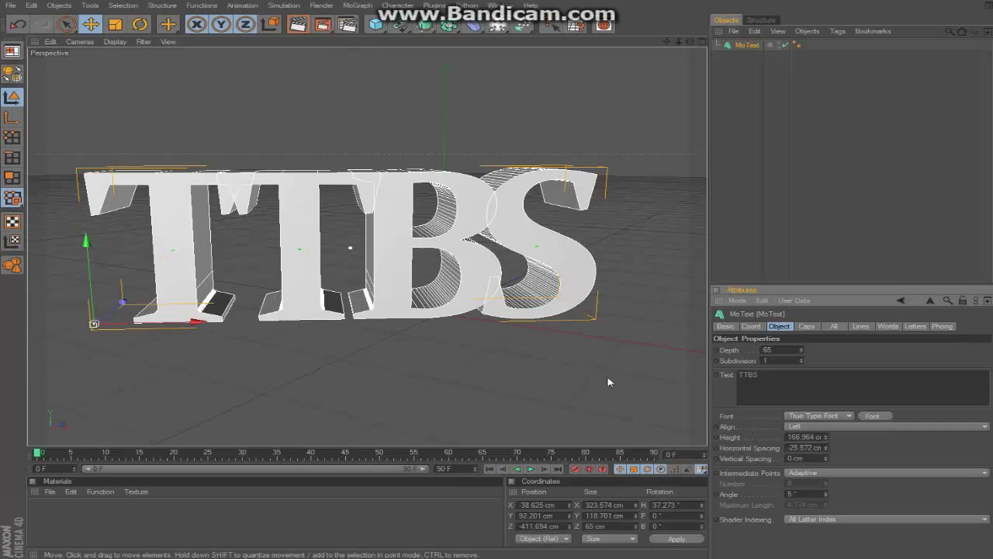
- Switch the text font to Bookman Old Style in Fet Kursiv
click(884, 417)
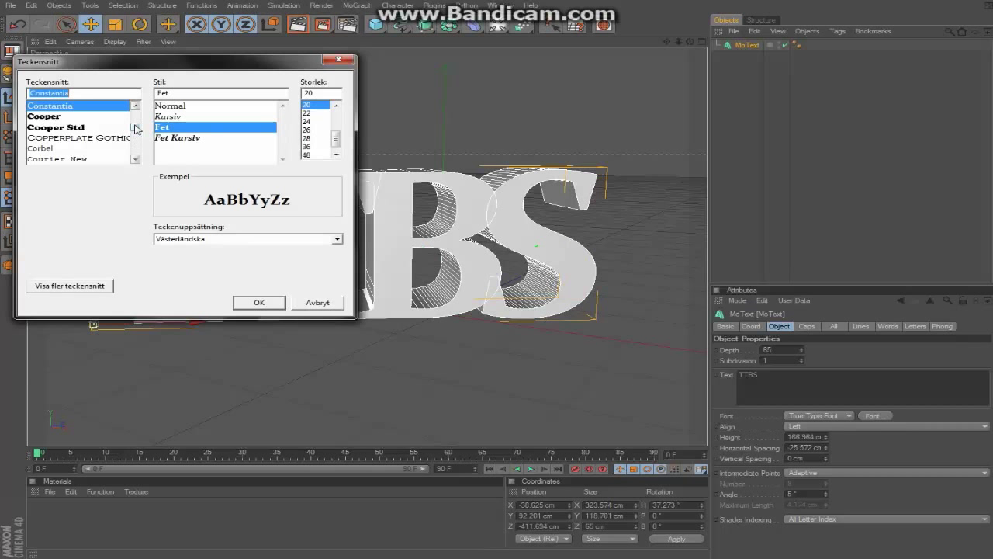
scroll(125, 135, up, 8)
click(68, 107)
click(87, 137)
click(87, 127)
click(269, 139)
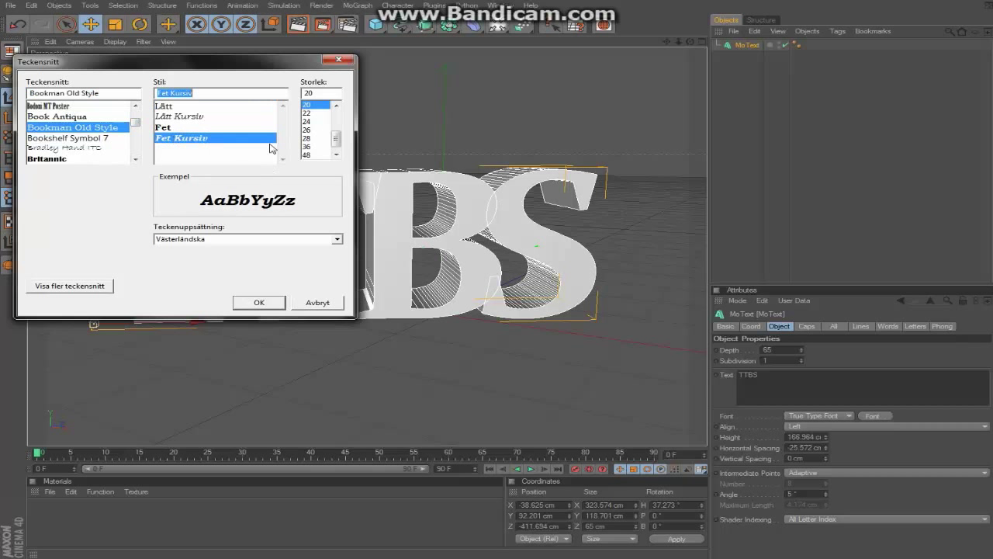
click(280, 306)
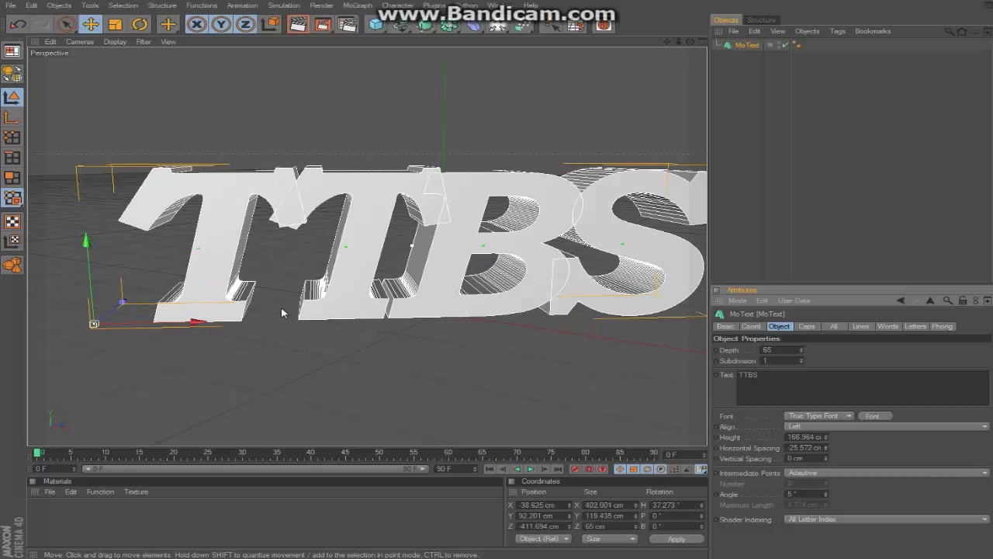
- Choose Rosewood Std from the font list and apply it to the TTBS text
click(873, 416)
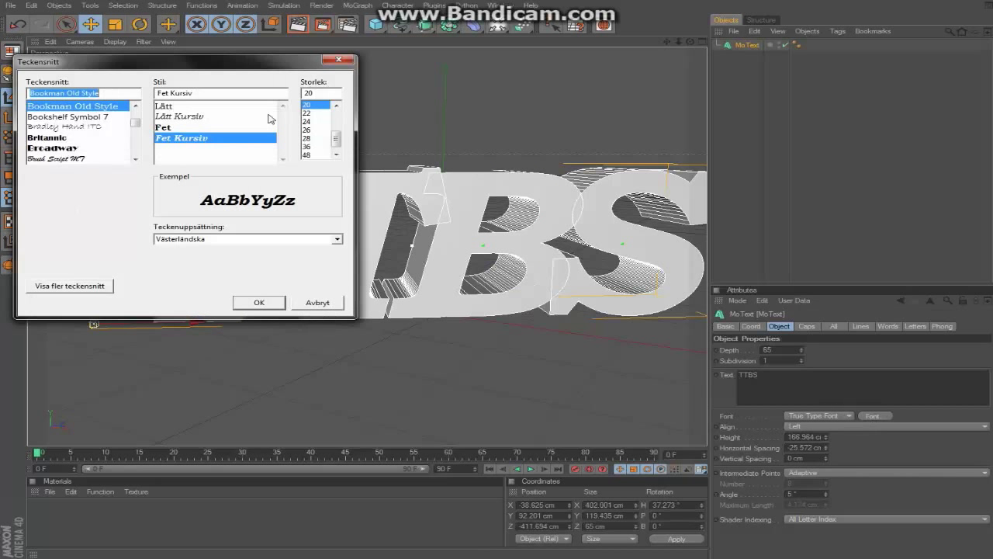
scroll(132, 132, down, 6)
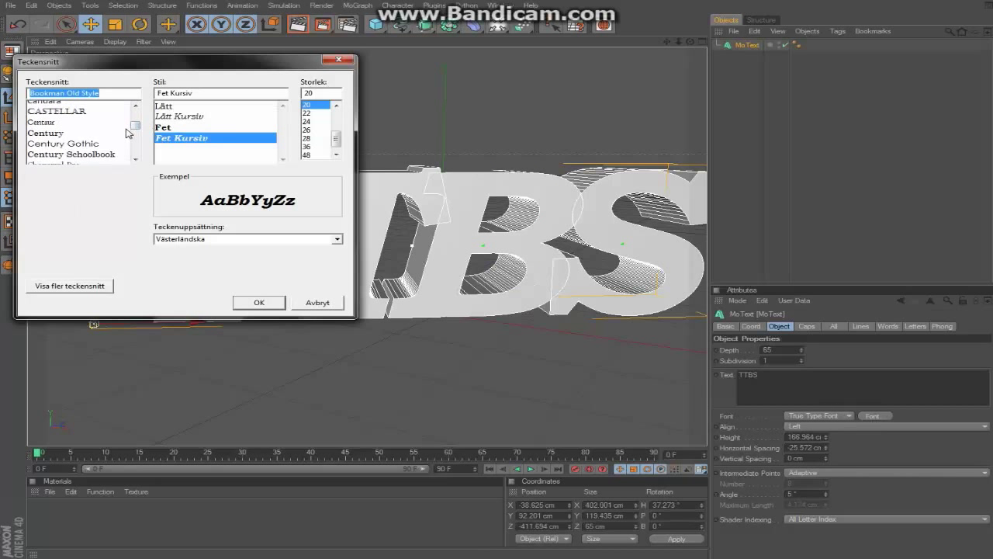
scroll(129, 133, down, 1)
scroll(109, 156, down, 10)
scroll(99, 156, down, 1)
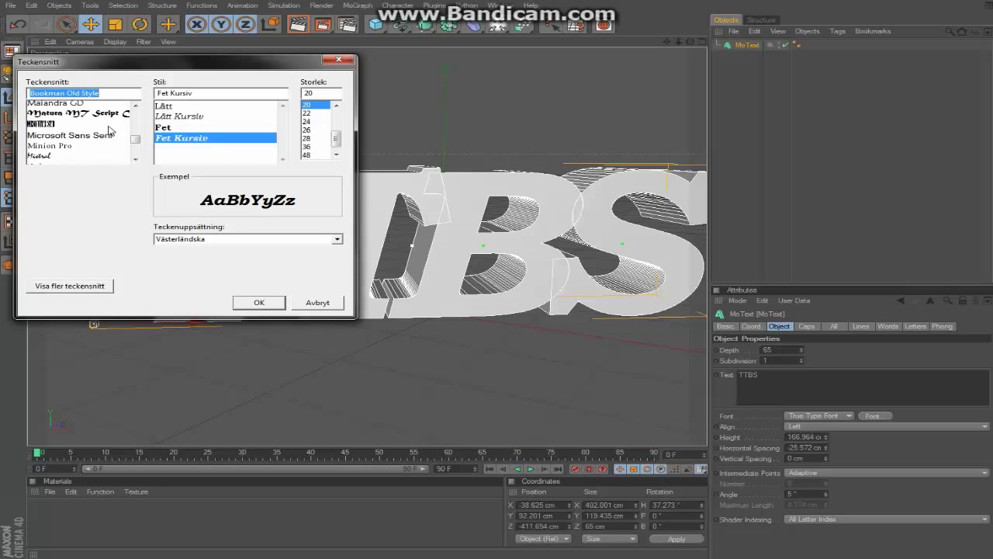
scroll(99, 137, down, 3)
click(60, 128)
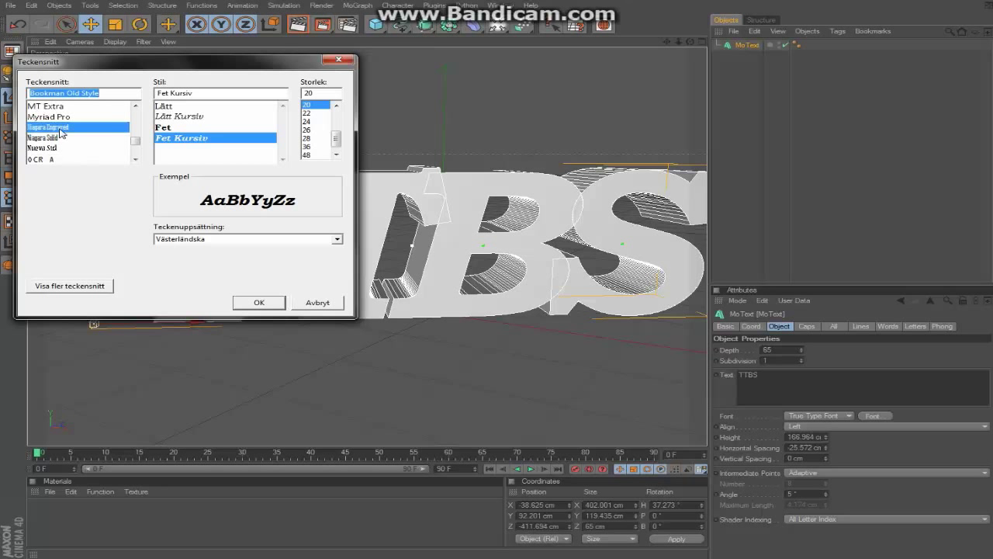
scroll(78, 151, down, 1)
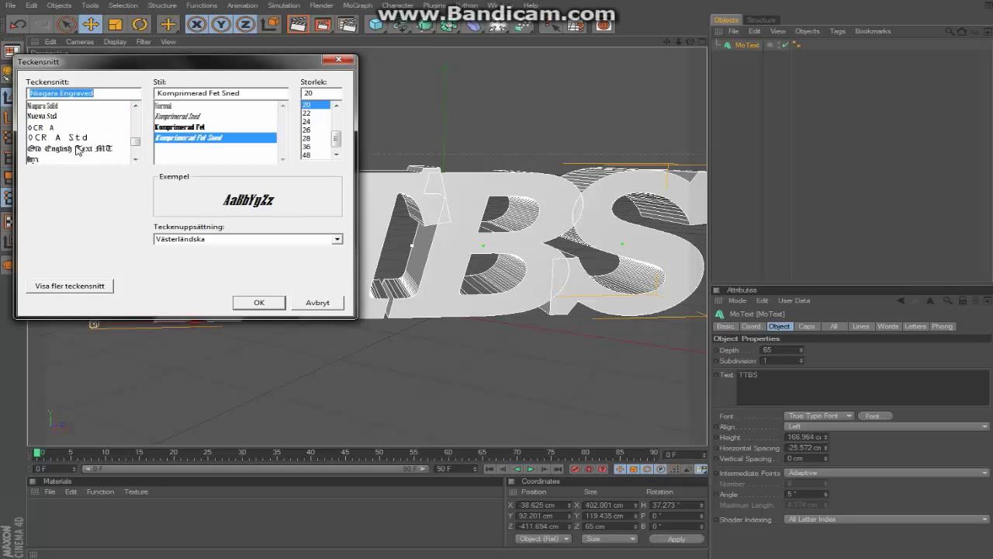
scroll(107, 152, down, 5)
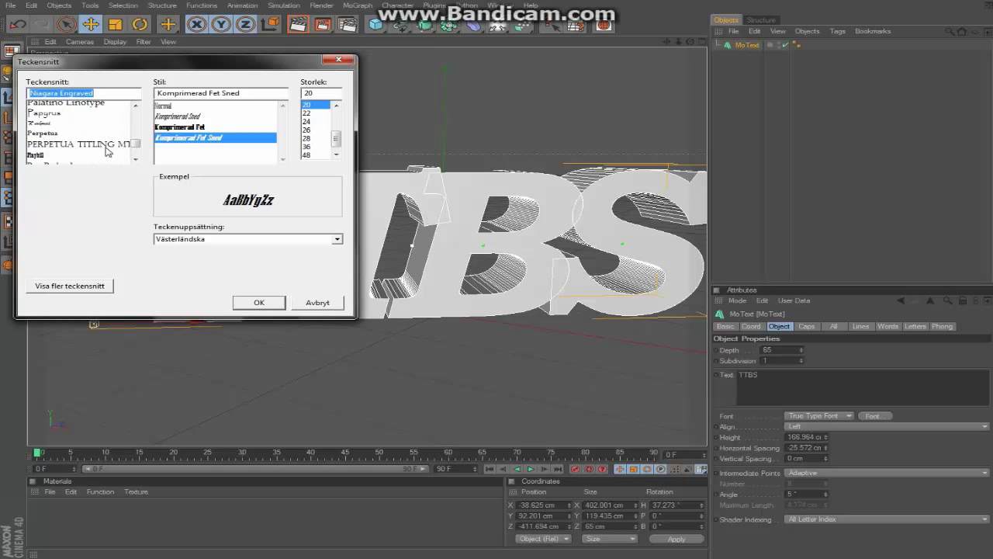
scroll(107, 150, down, 2)
scroll(107, 148, down, 3)
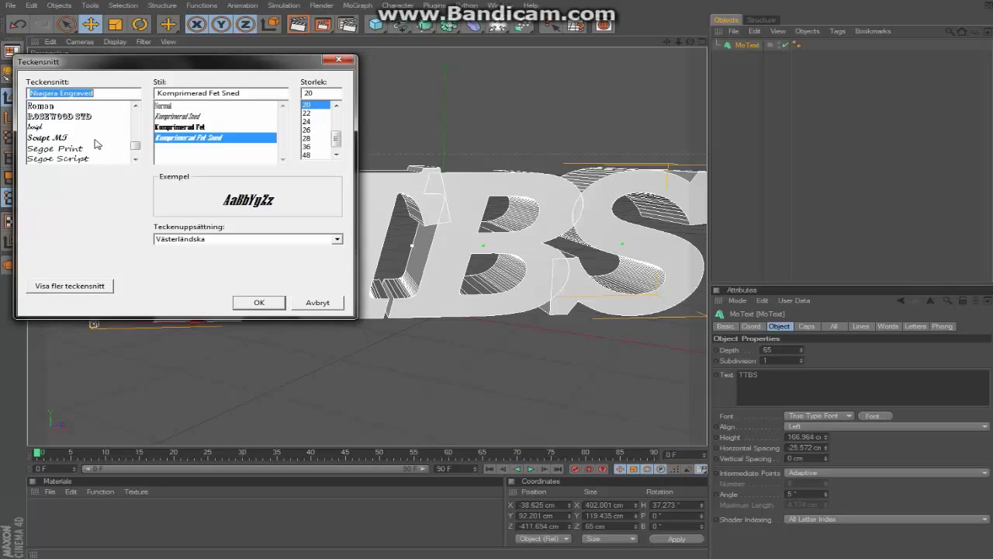
click(72, 117)
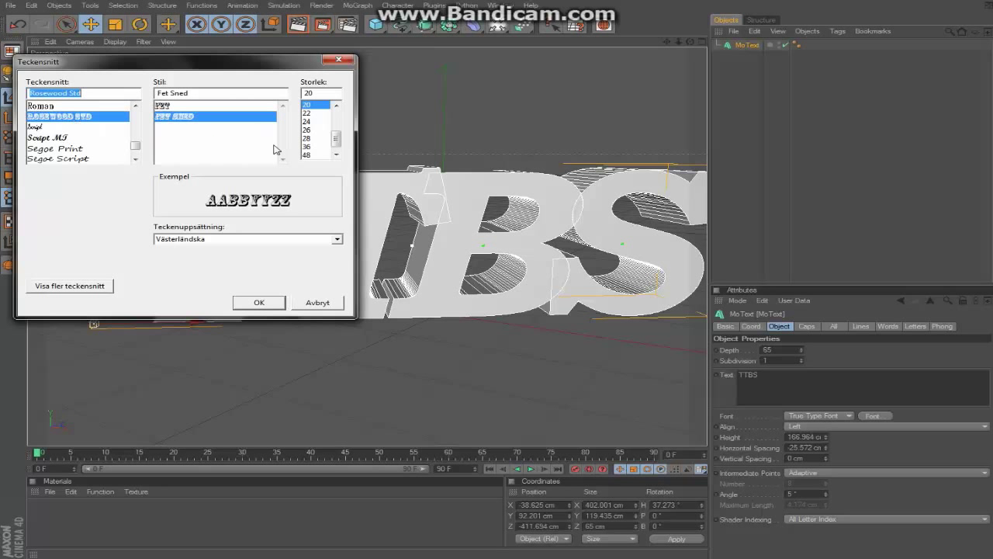
click(274, 302)
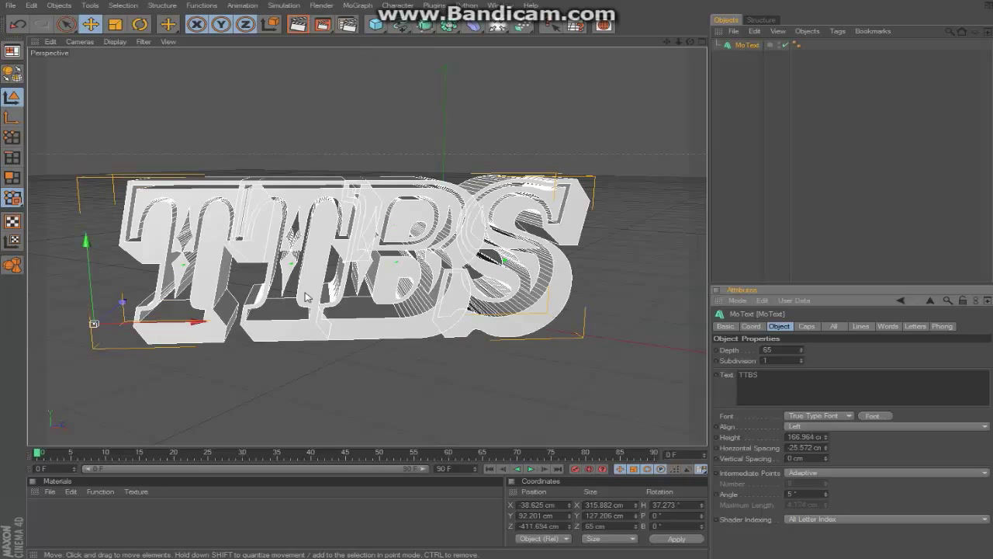
- Widen the letter spacing to 4.428 cm and set the start cap to Fillet Cap
drag(825, 447, 827, 449)
double_click(826, 447)
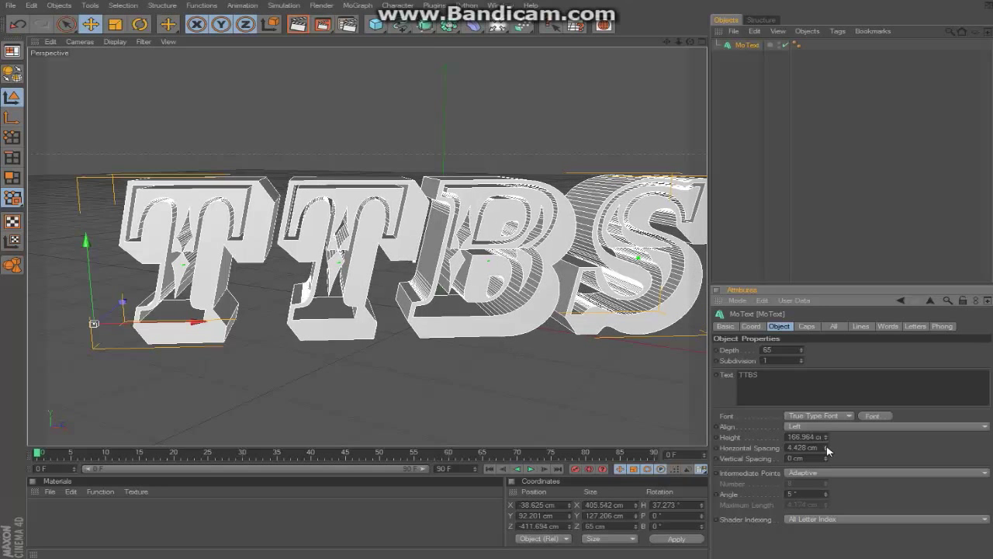
click(809, 326)
click(833, 349)
click(792, 392)
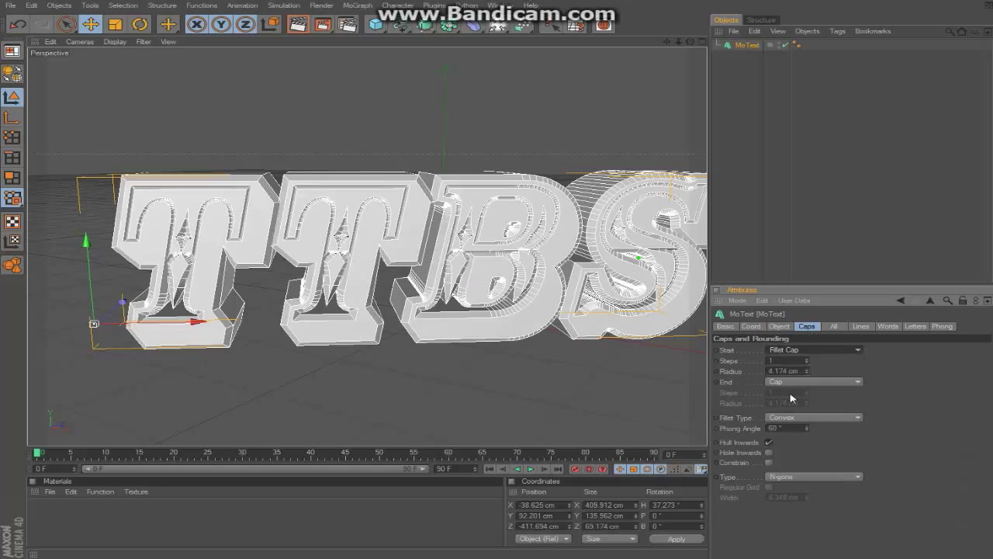
click(806, 382)
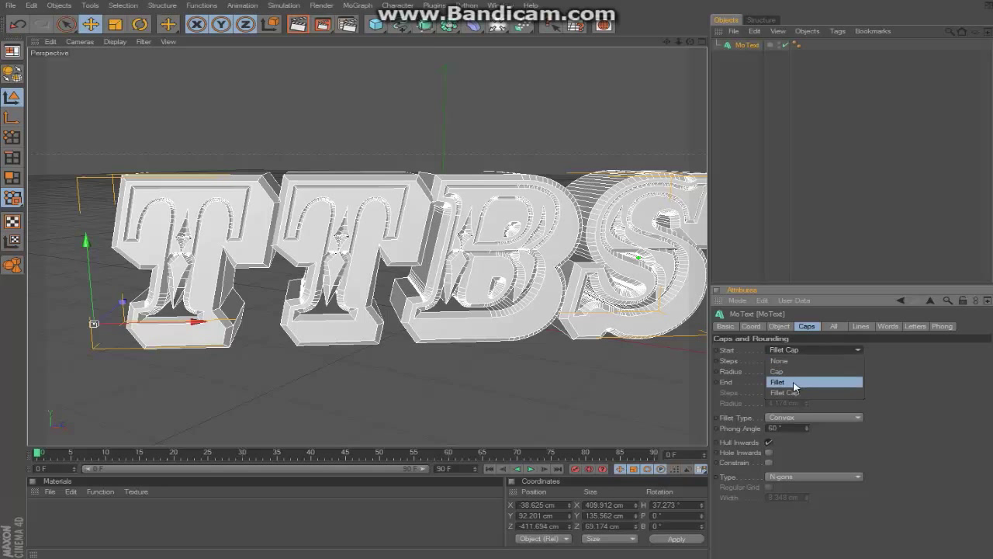
click(793, 381)
click(809, 350)
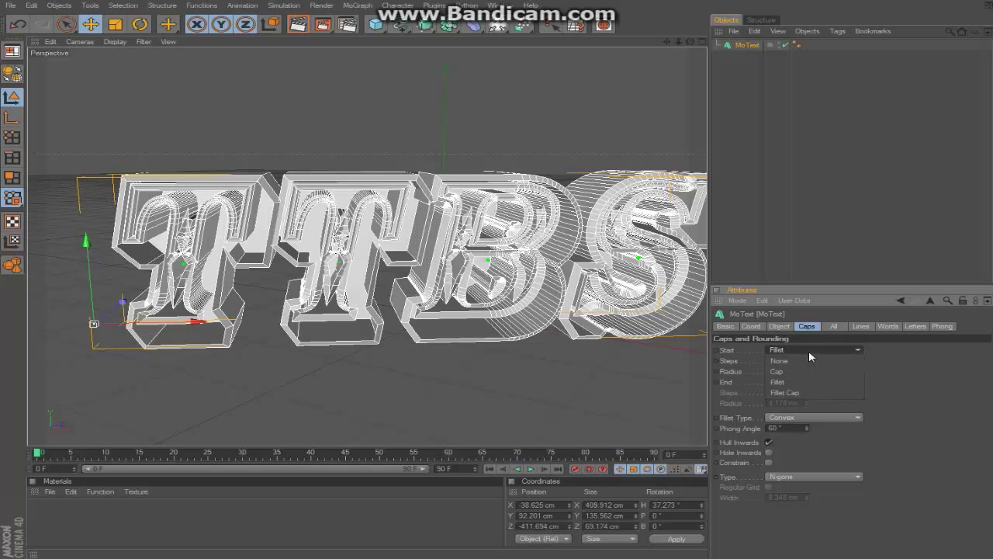
click(800, 393)
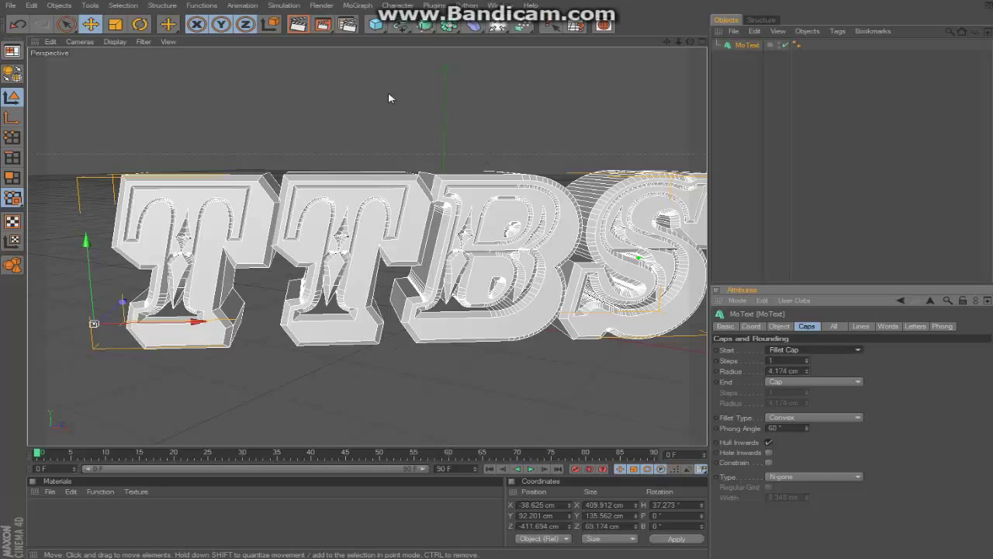
- Shift the text left to X −55.8 cm and render a preview of the active view
drag(198, 321, 160, 321)
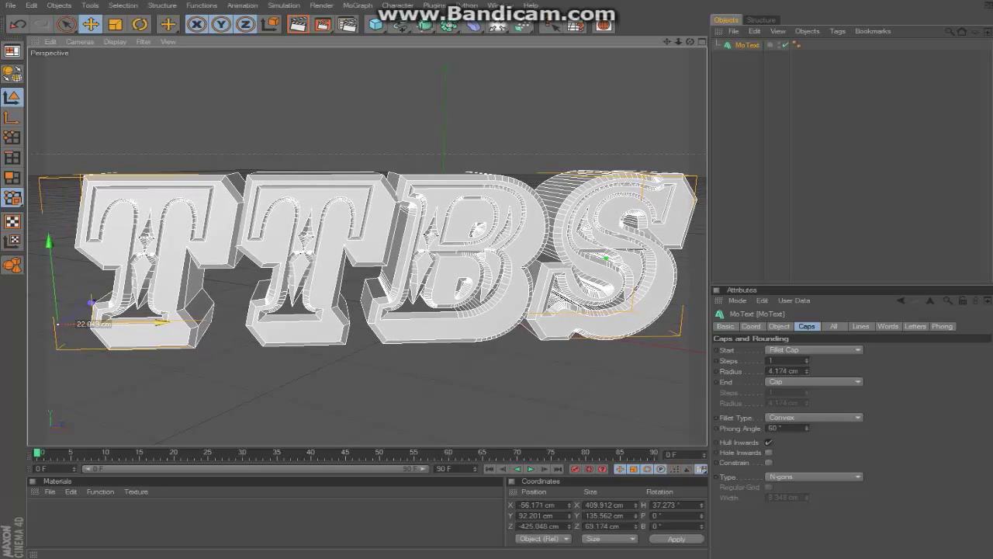
click(297, 24)
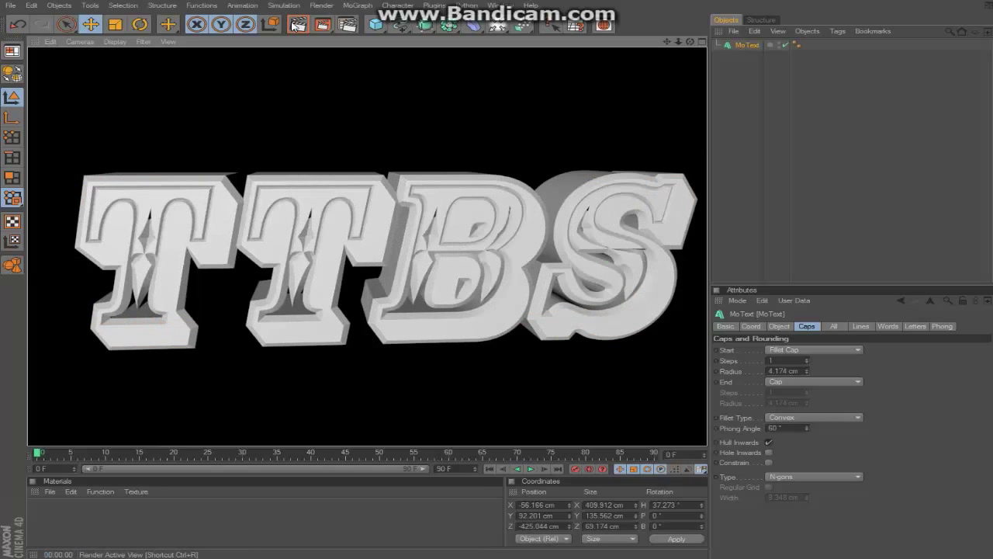
click(571, 358)
- Change the TTBS font to Showcard Gothic in the SNED style
click(779, 326)
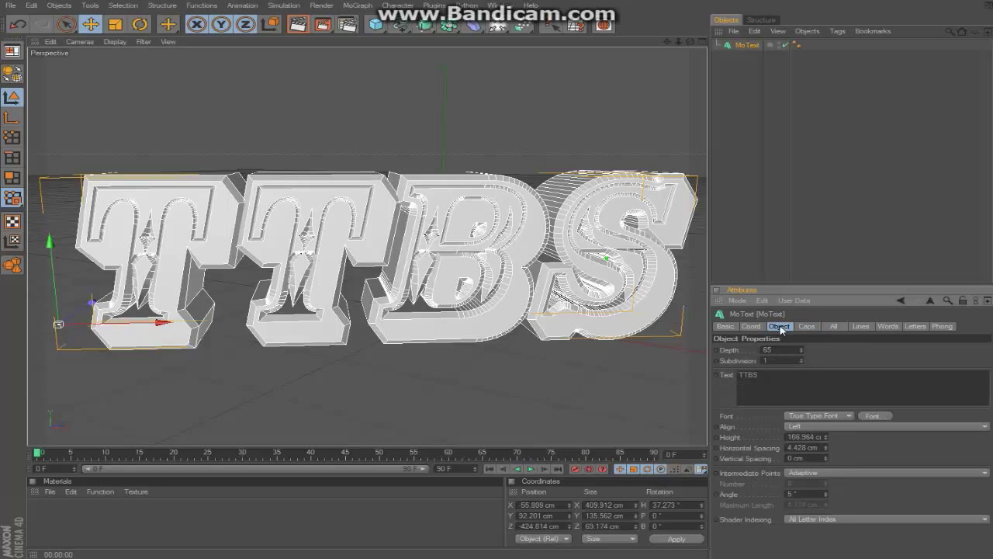
click(875, 416)
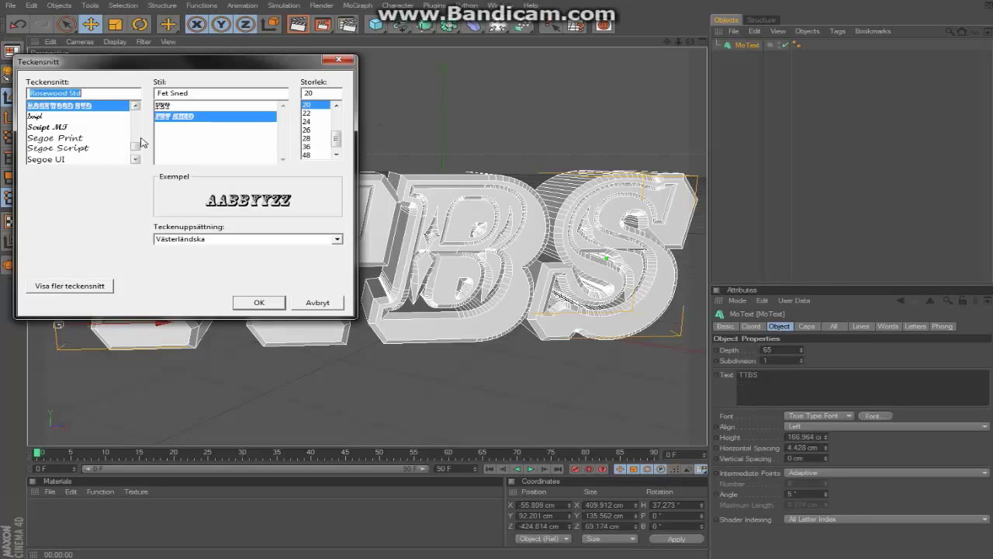
scroll(107, 142, down, 2)
scroll(107, 142, down, 1)
click(107, 148)
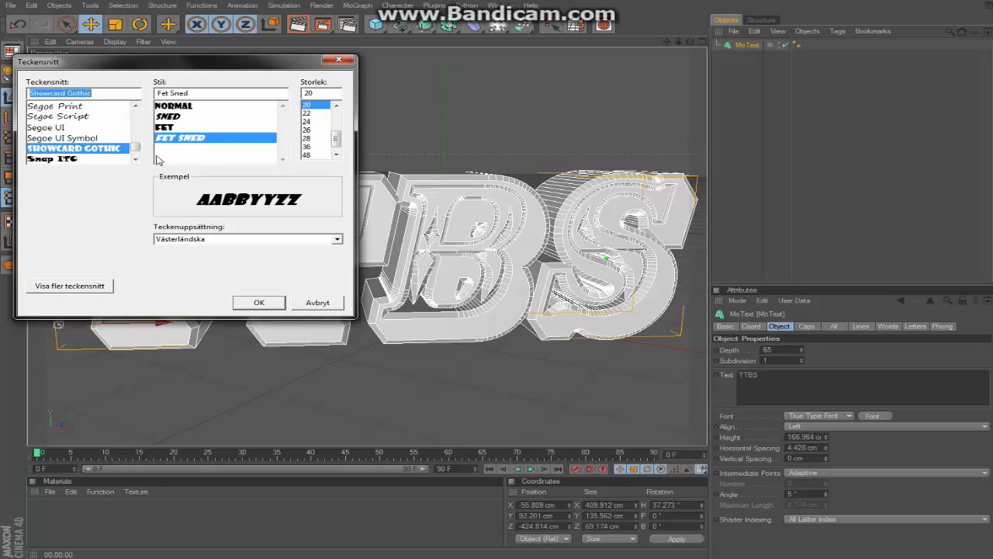
click(180, 128)
click(191, 116)
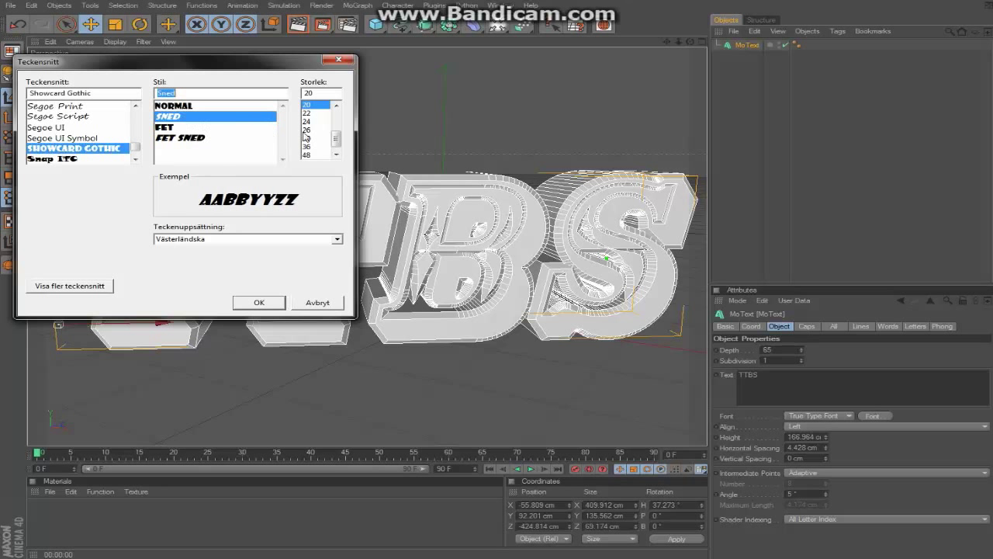
click(275, 305)
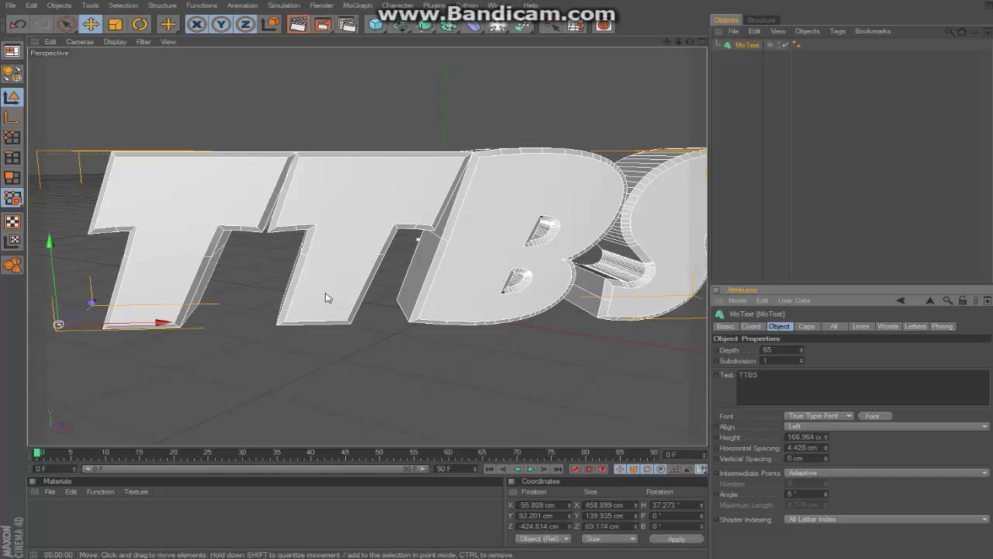
- Move the text left, set letter spacing to -4.572 cm, and shrink it to 365.9 × 118.5 cm
mouse_move(174, 324)
mouse_down()
mouse_move(85, 326)
mouse_move(221, 320)
mouse_move(177, 332)
mouse_up()
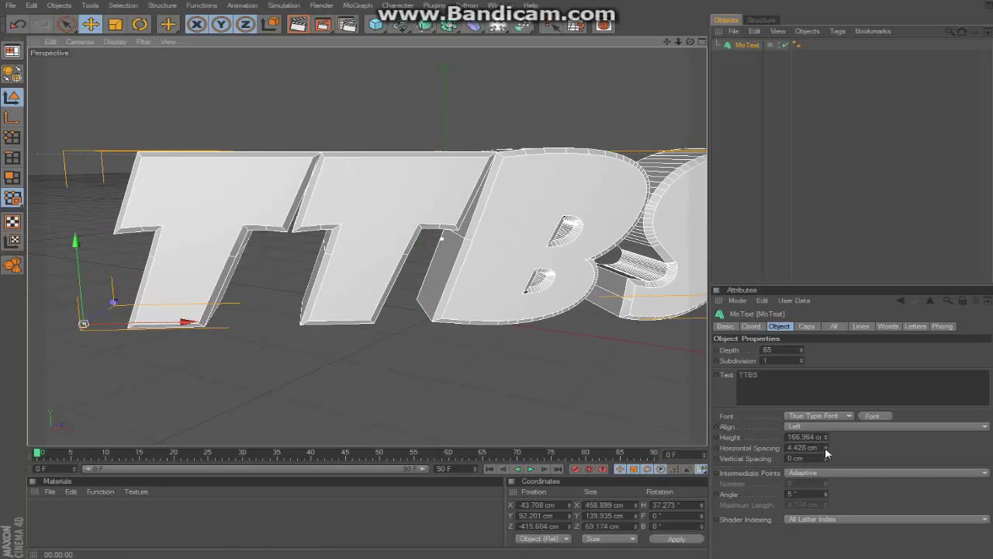
drag(827, 453, 822, 452)
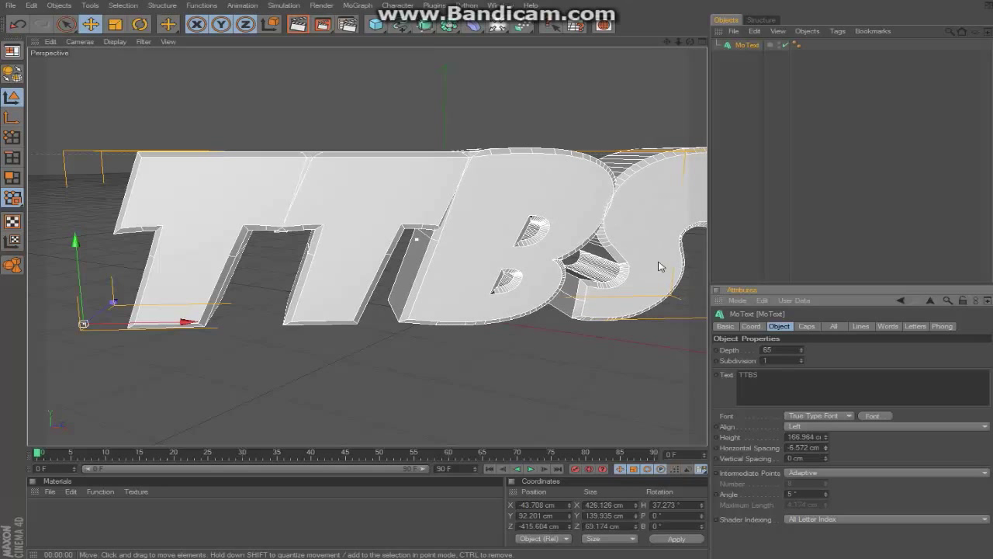
drag(827, 453, 826, 449)
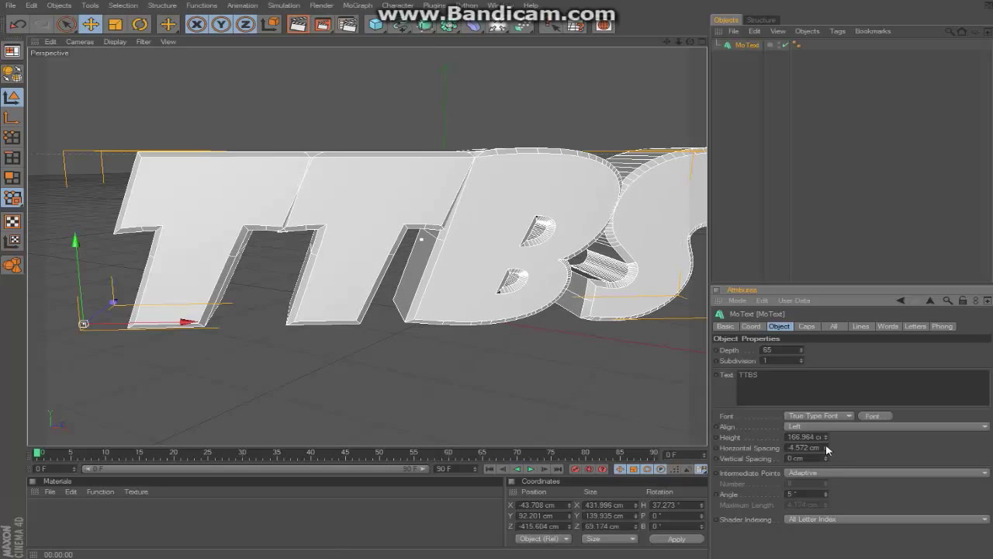
click(825, 447)
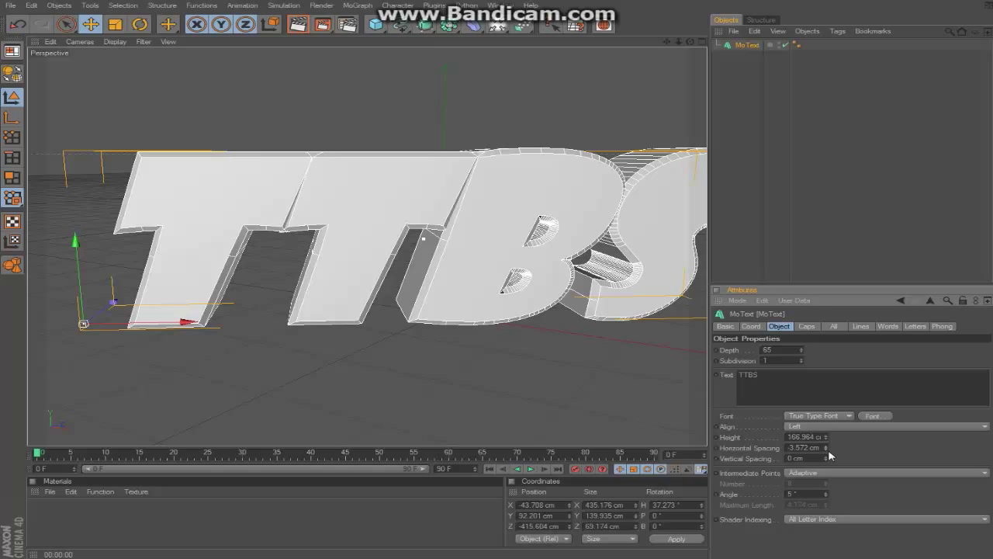
click(827, 451)
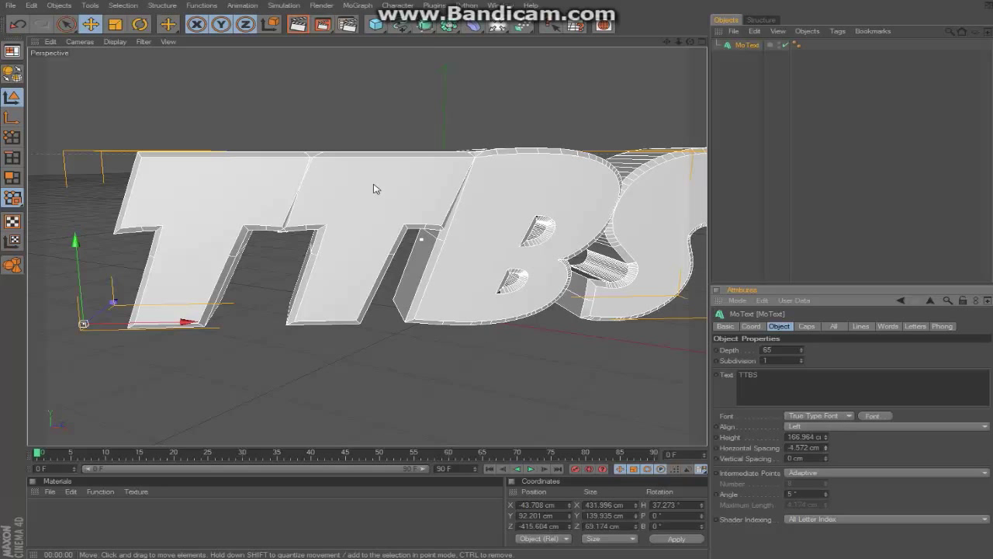
click(115, 24)
drag(233, 326, 200, 328)
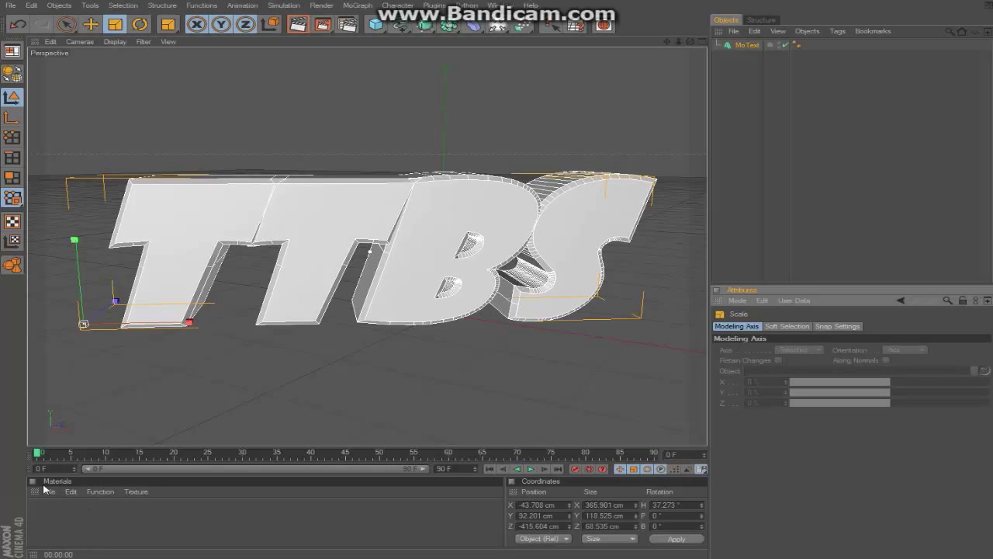
- Create a new material without specular, with reflection, diffusion at 53% and glow on
double_click(54, 514)
double_click(43, 513)
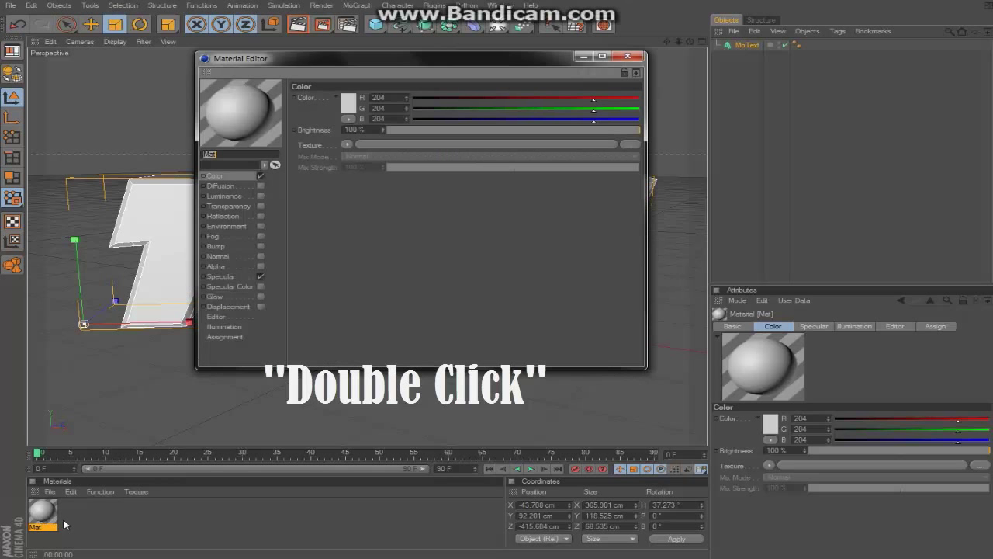
click(261, 277)
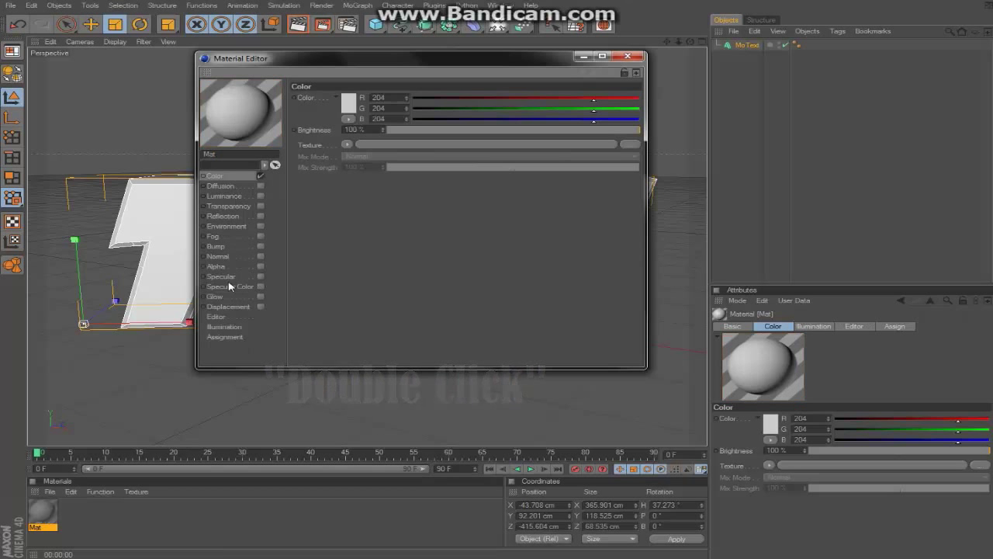
click(261, 216)
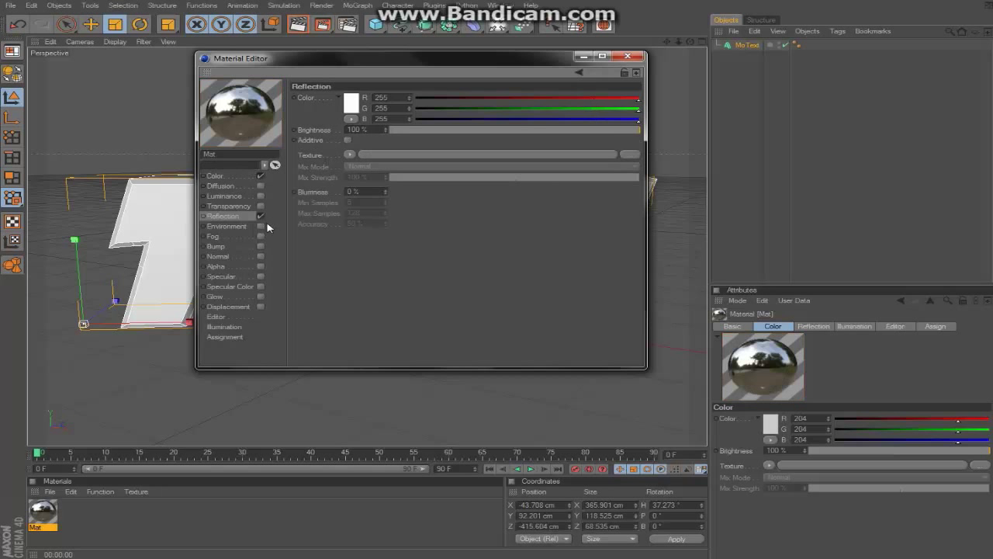
click(261, 186)
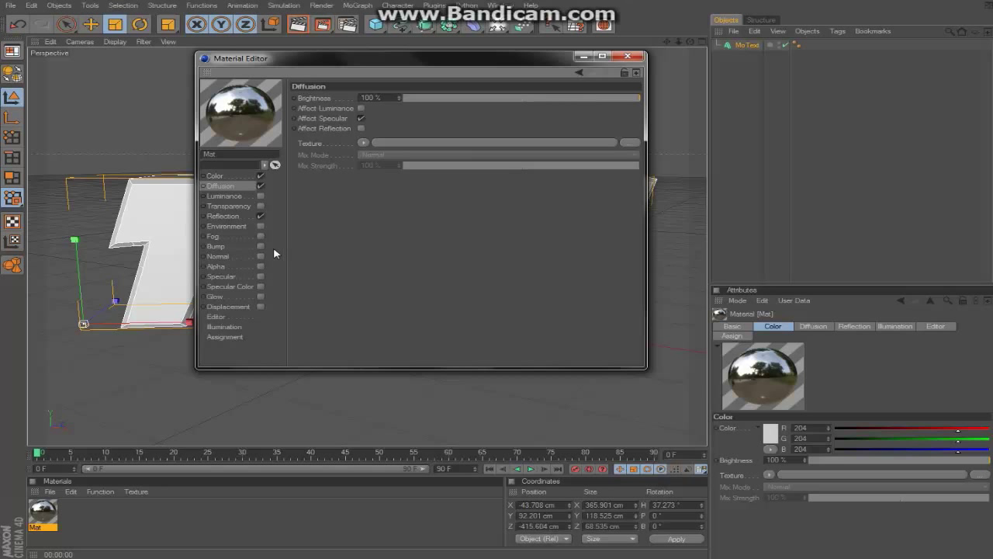
click(260, 296)
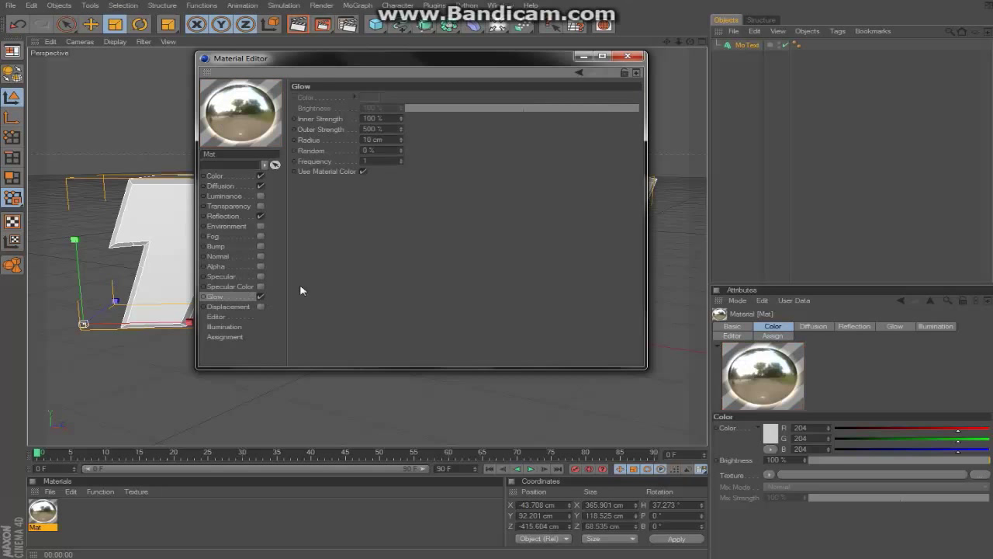
click(249, 186)
drag(583, 102, 529, 99)
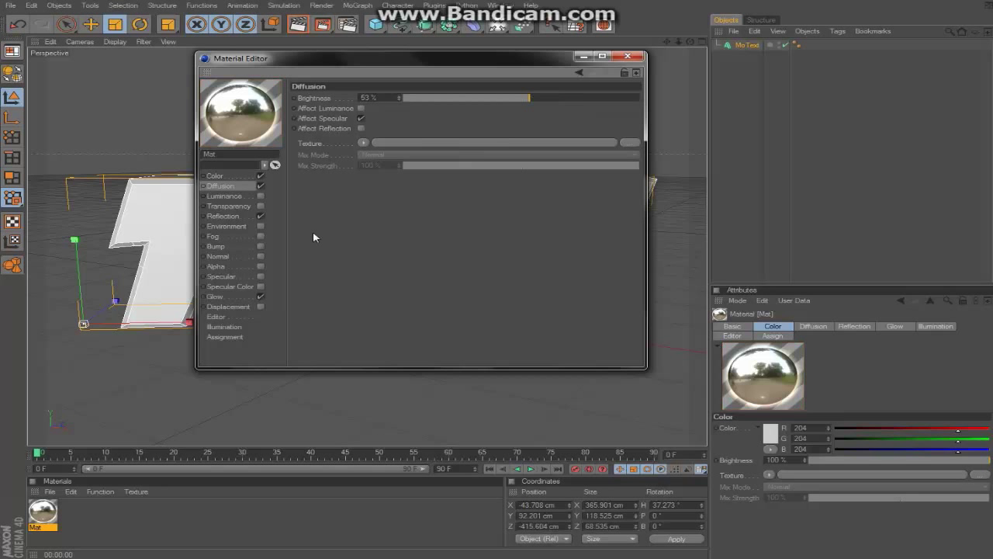
click(227, 216)
drag(468, 133, 532, 134)
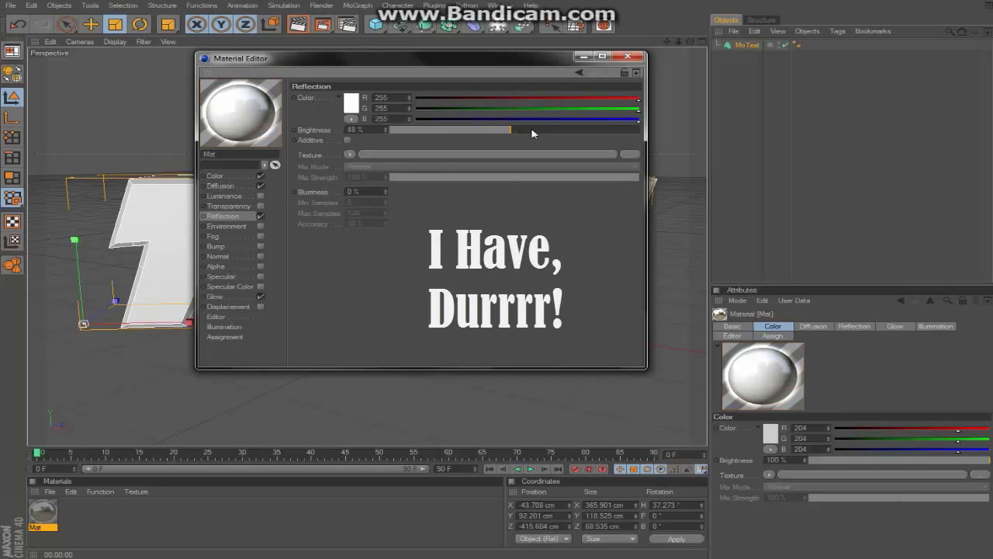
click(246, 299)
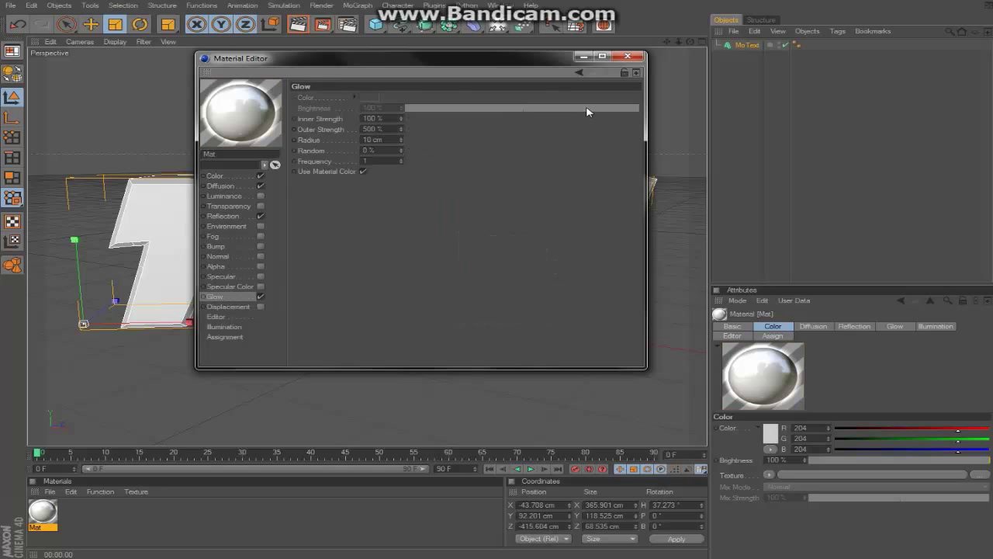
- Set the material colour to teal (R 42, G 197, B 145) and close the editor
click(248, 175)
click(348, 111)
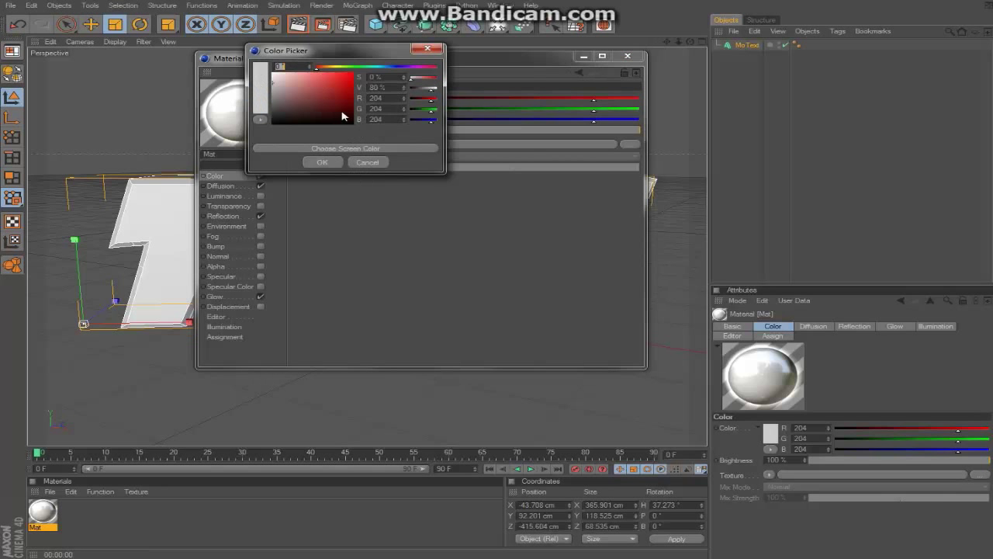
click(374, 68)
mouse_move(333, 111)
mouse_down()
mouse_move(339, 87)
mouse_move(368, 78)
mouse_move(331, 76)
mouse_move(357, 79)
mouse_move(338, 91)
mouse_move(336, 84)
mouse_up()
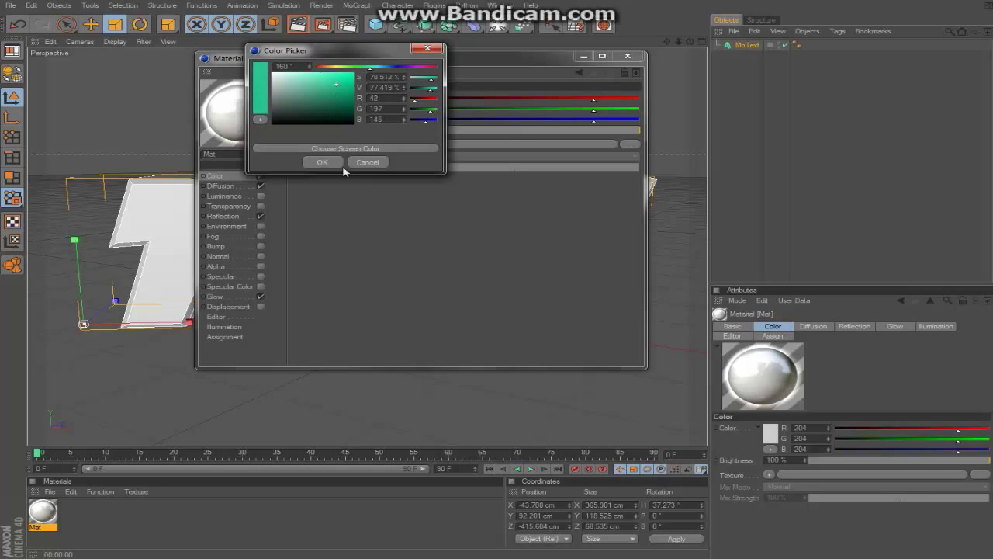
click(338, 164)
click(627, 56)
- Apply the teal glowing material to the TTBS text and render a preview
drag(53, 504, 303, 306)
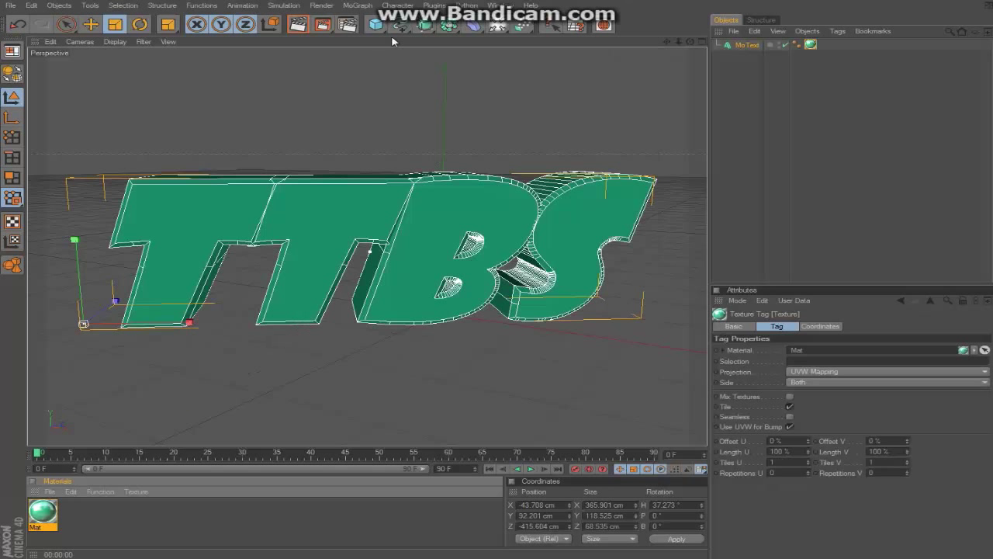
click(294, 28)
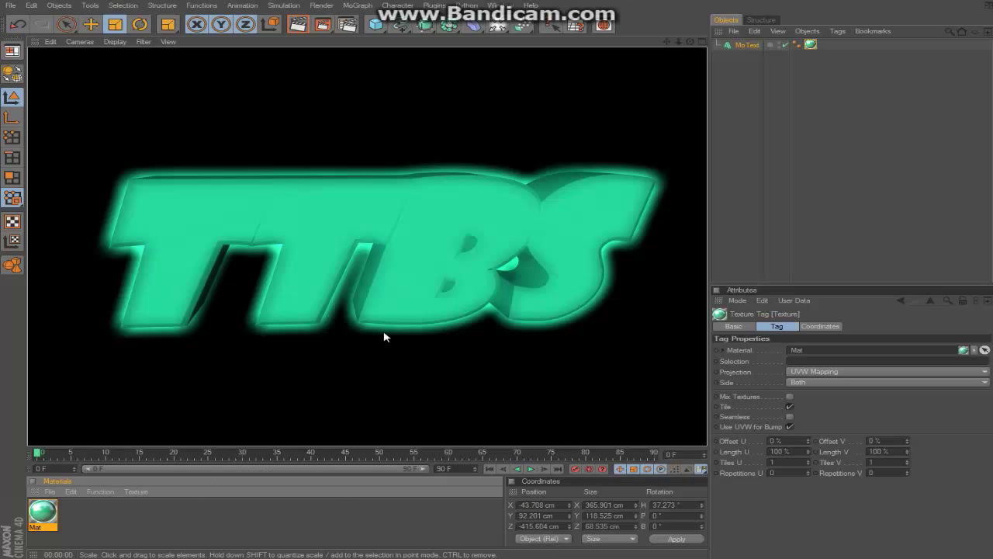
click(640, 271)
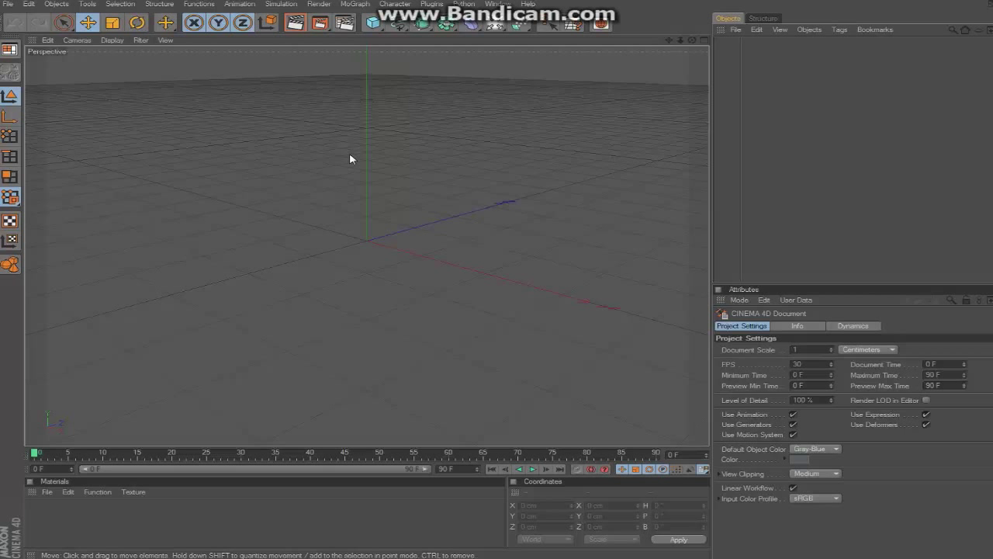
- Create a new material with glow, reflection and diffusion enabled, and lower its brightness
double_click(156, 515)
double_click(40, 512)
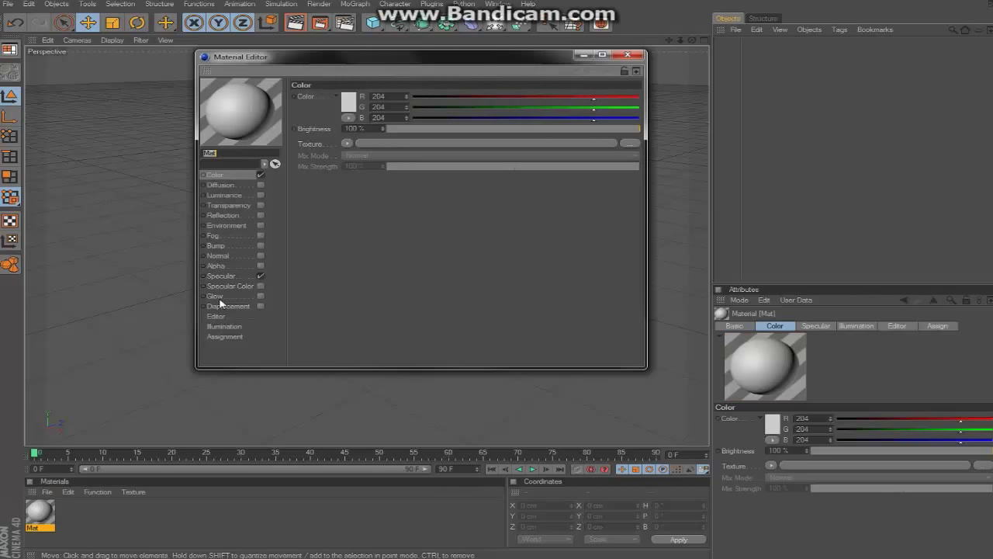
click(260, 296)
click(261, 215)
click(260, 185)
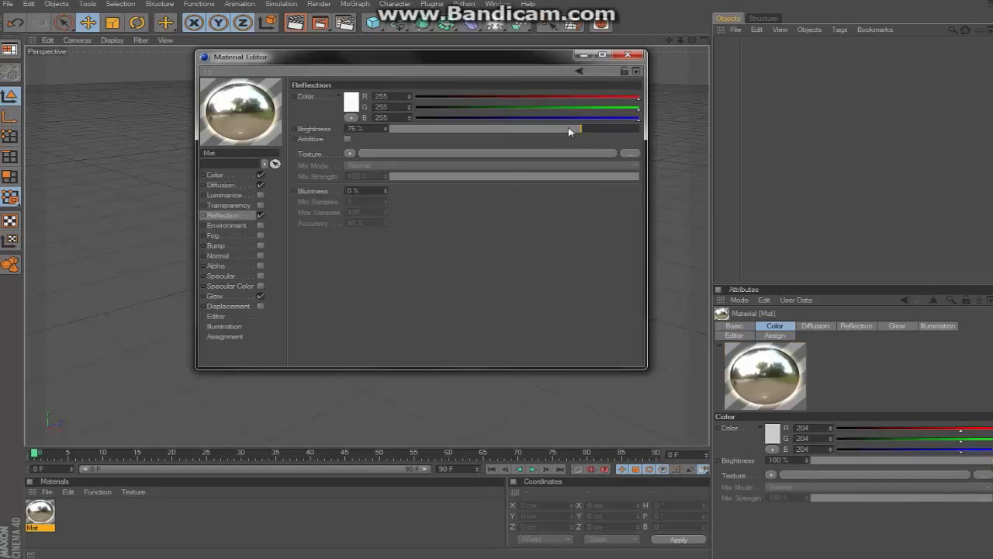
drag(523, 96, 496, 96)
click(214, 296)
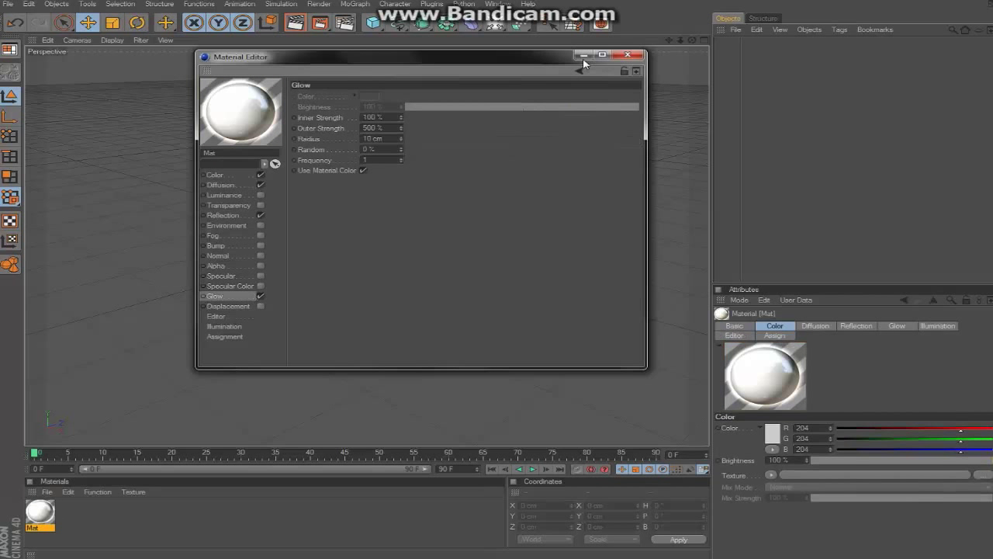
- Colour the material green, then add a MoText object reading 'Text'
click(214, 174)
click(348, 102)
drag(366, 59, 380, 60)
click(340, 71)
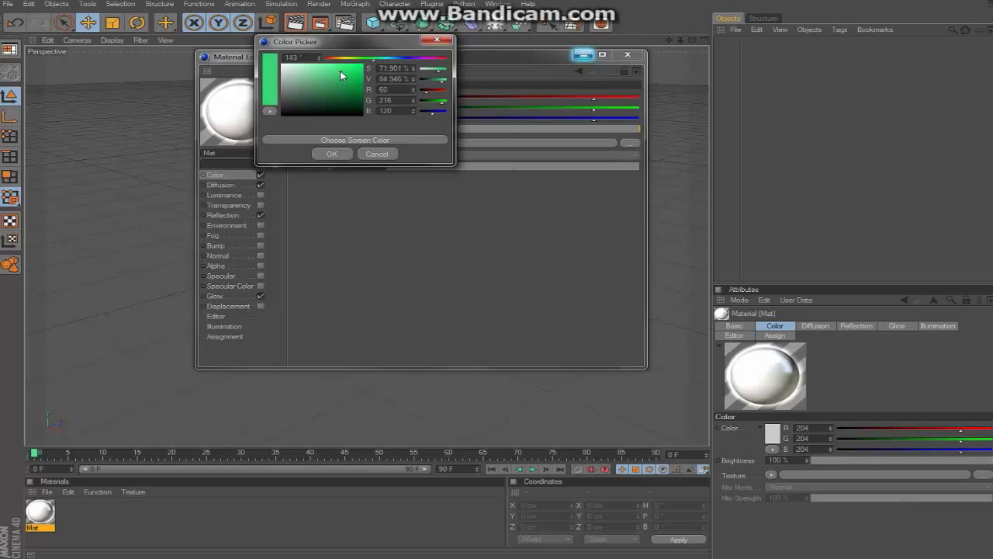
click(332, 154)
click(627, 54)
click(356, 4)
click(365, 136)
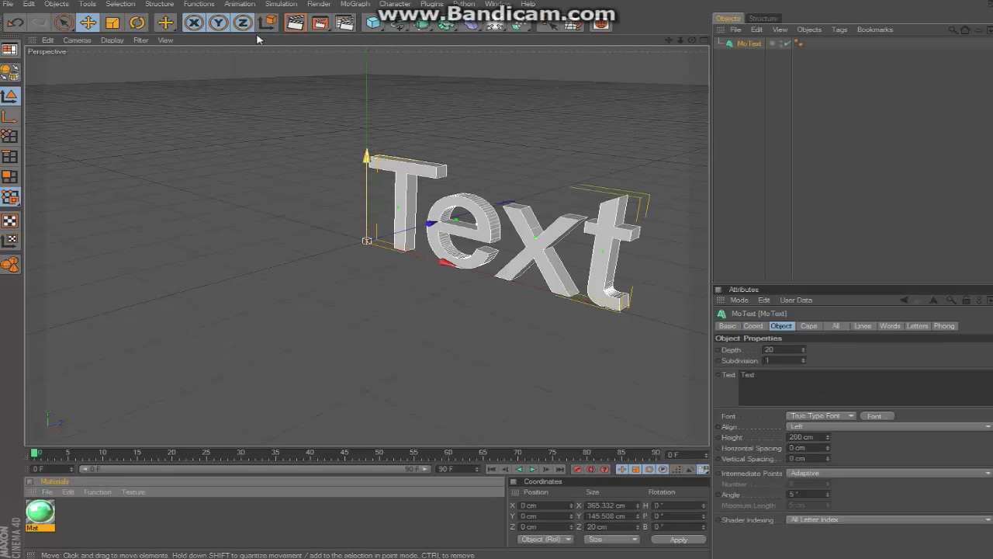
- Rotate the MoText about 45°
key(r)
drag(423, 250, 548, 187)
key(e)
scroll(548, 188, down, 2)
- Change the MoText to read 'TTBS' with a depth of 60 cm
click(744, 44)
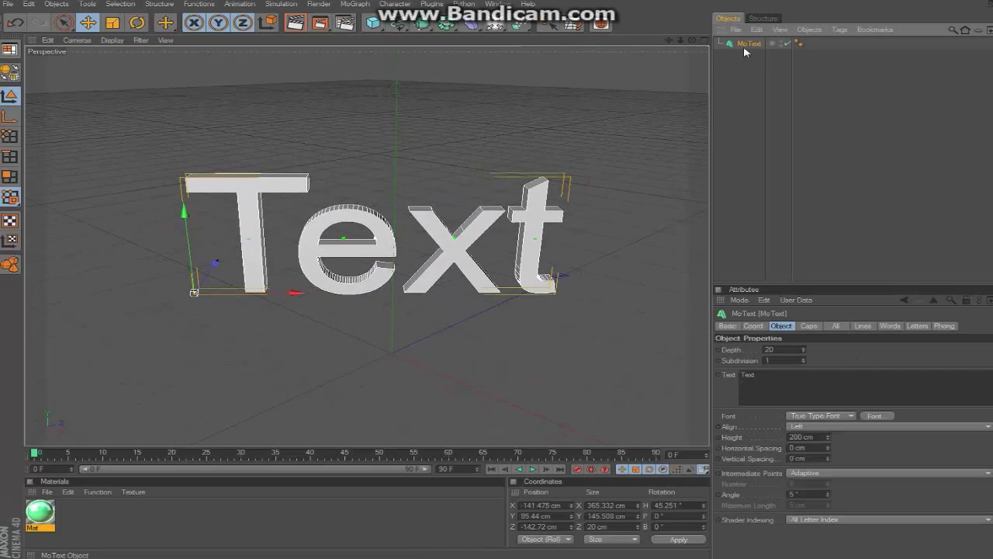
click(768, 375)
text(TTBS)
drag(804, 350, 804, 343)
- Set the font to italic Showcard Gothic and adjust letter spacing to −8 cm
click(875, 416)
scroll(116, 136, down, 20)
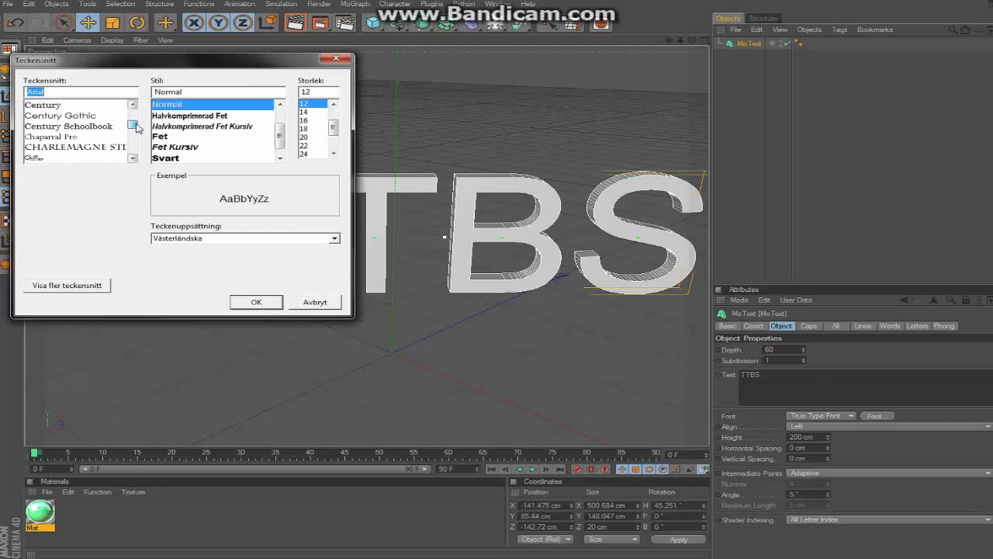
scroll(122, 137, up, 1)
click(111, 136)
click(186, 115)
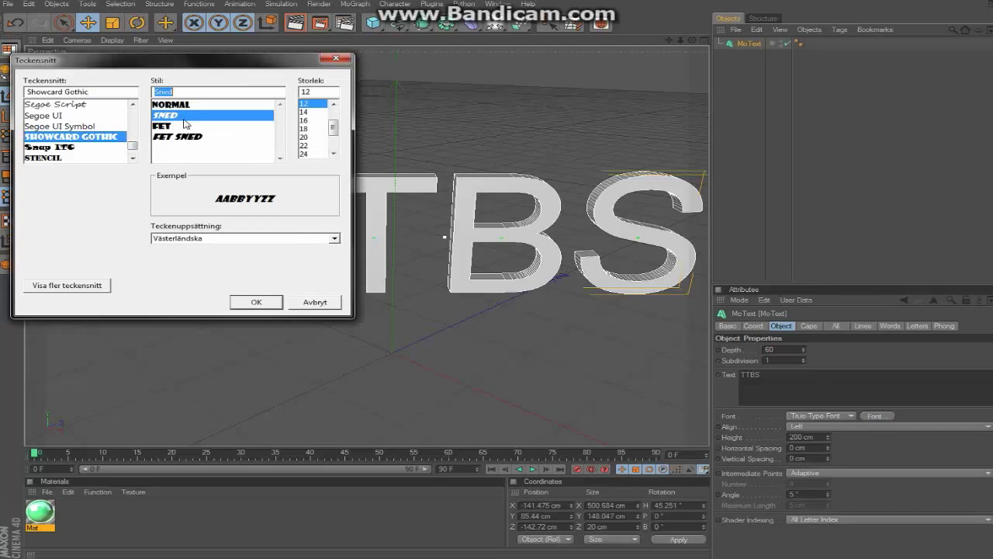
click(263, 304)
drag(829, 450, 772, 456)
- Move the TTBS text up and left and apply the green material to it
drag(353, 314, 284, 259)
alt+drag(381, 177, 353, 148)
drag(40, 511, 350, 249)
click(863, 243)
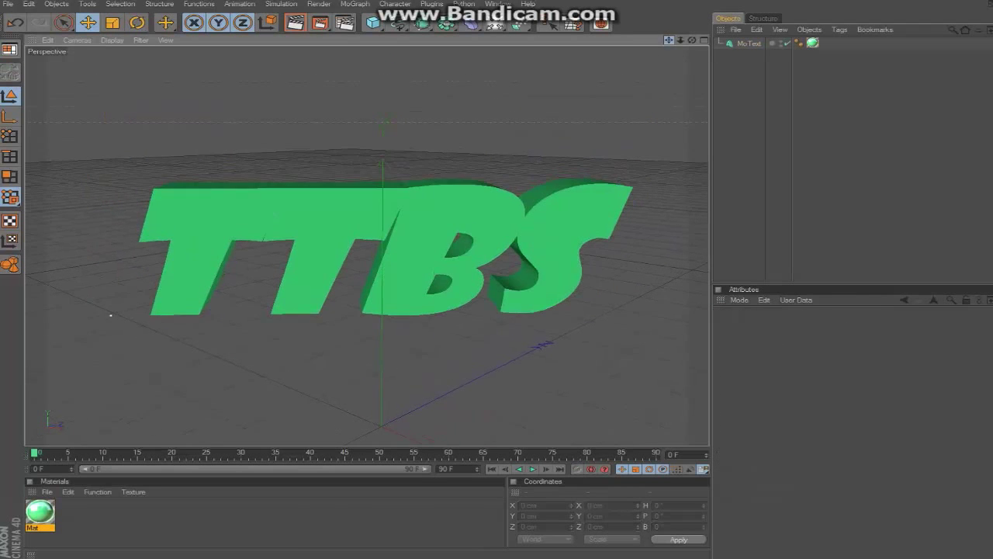
- Preview the render, then set both the MoText start and end caps to Fillet Cap
key(ctrl+r)
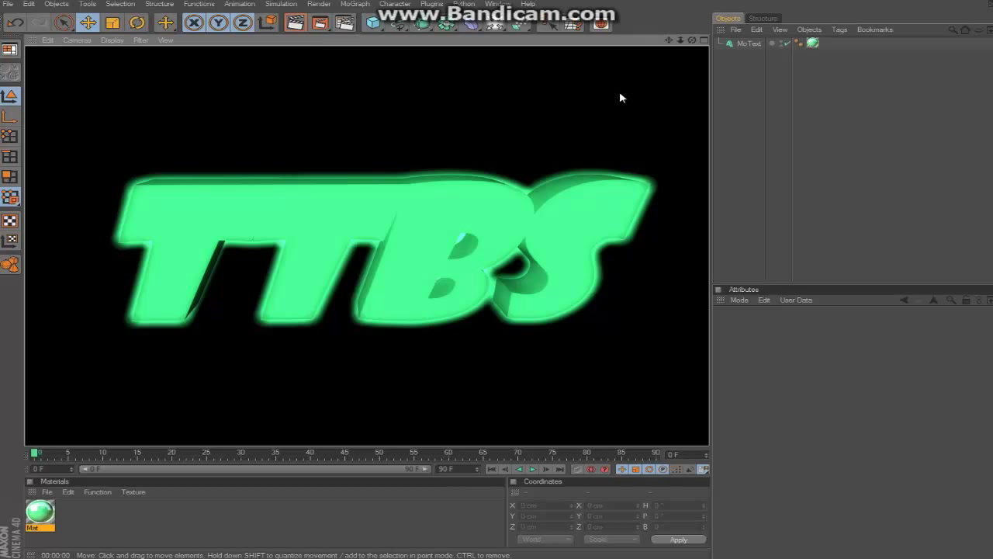
click(747, 43)
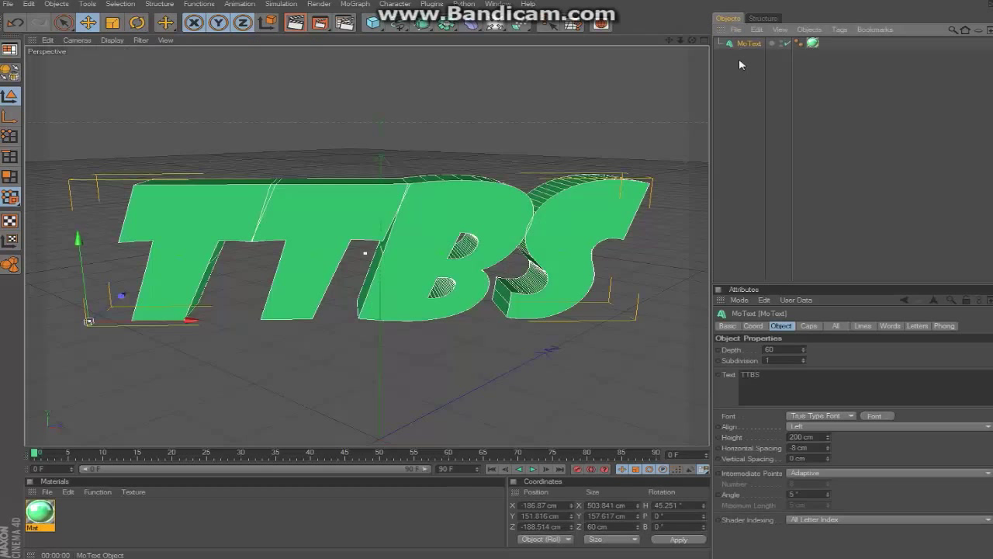
click(810, 326)
click(829, 349)
click(813, 393)
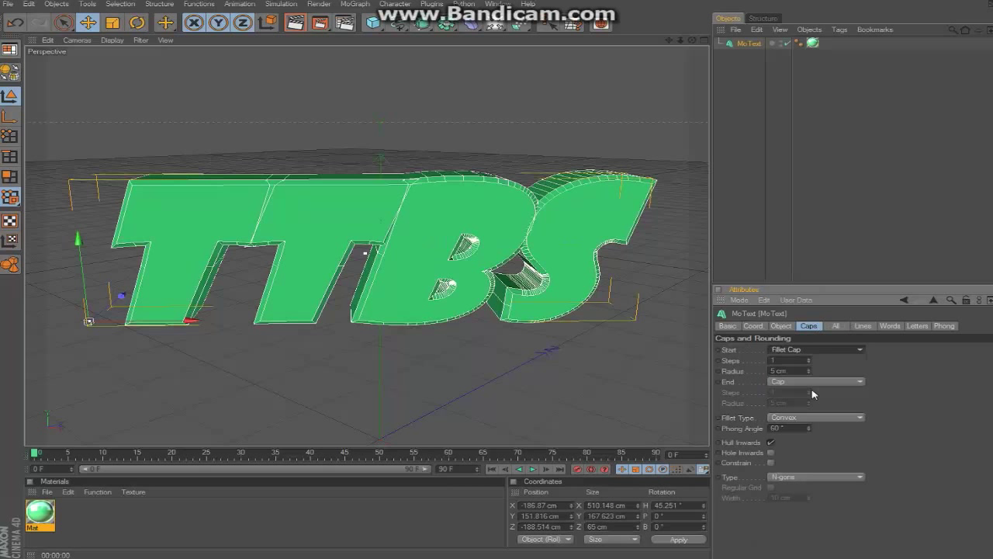
click(809, 382)
click(794, 425)
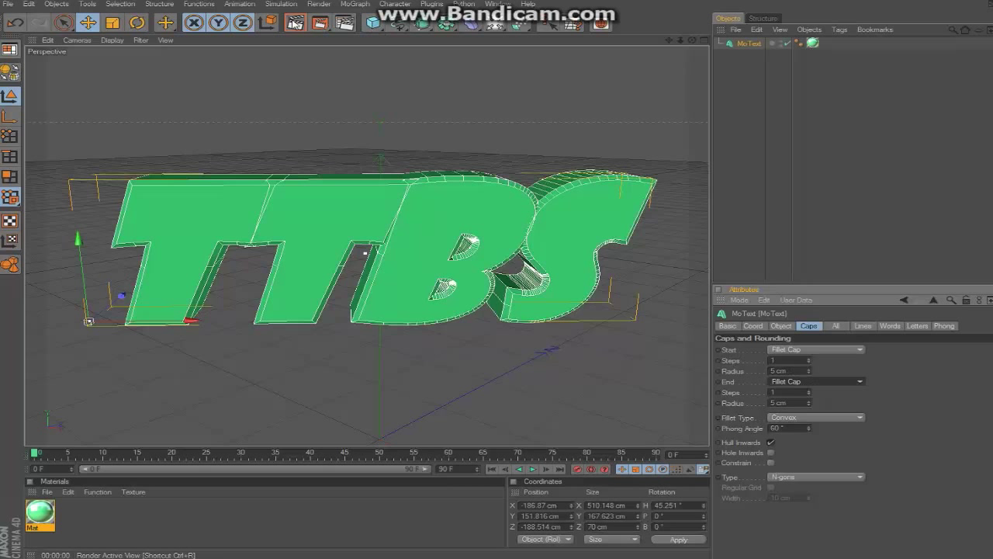
- Render the fillet-capped text and return to the editable view
click(295, 22)
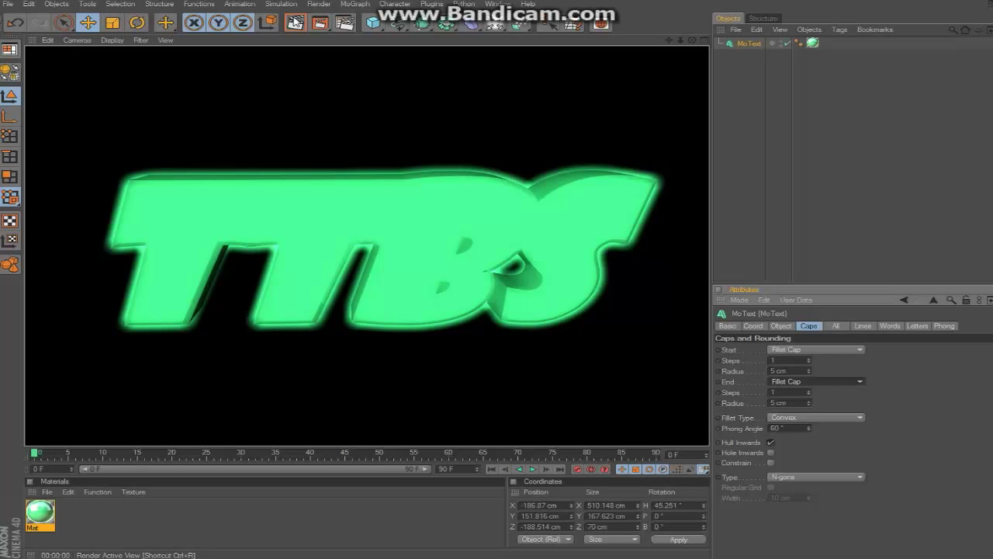
click(550, 121)
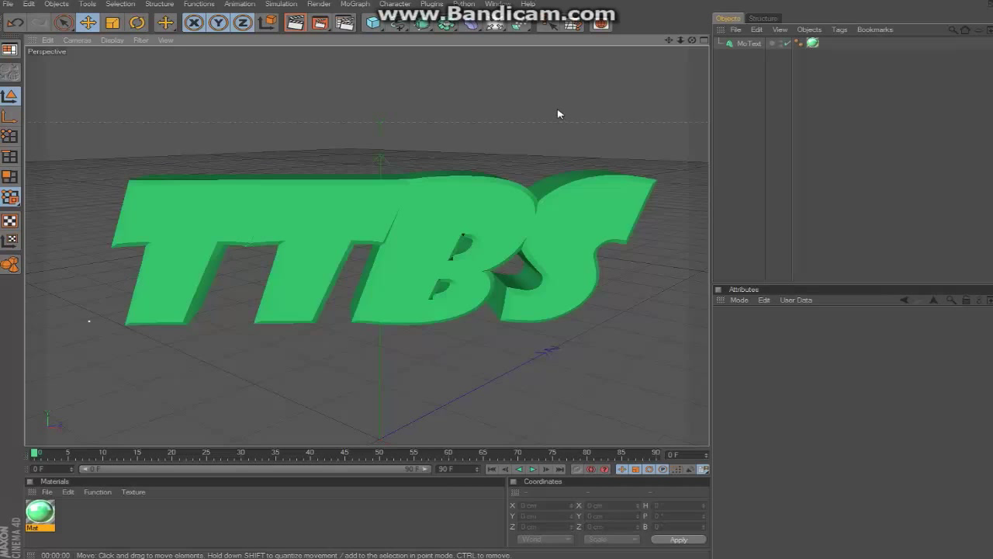
mouse_move(669, 39)
mouse_down()
mouse_move(662, 46)
mouse_move(670, 41)
mouse_up()
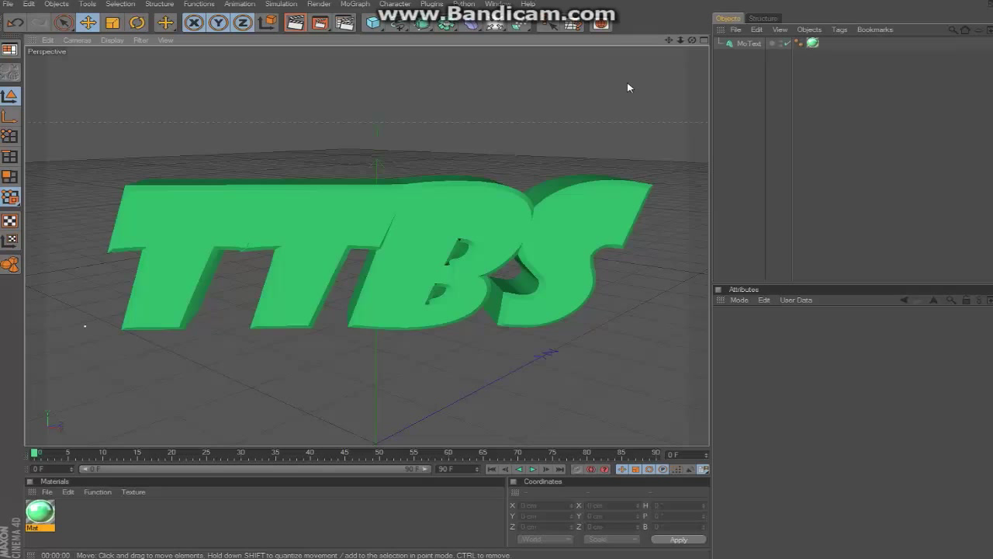
- Pan the viewport to move the camera back from the TTBS text
drag(669, 40, 582, 177)
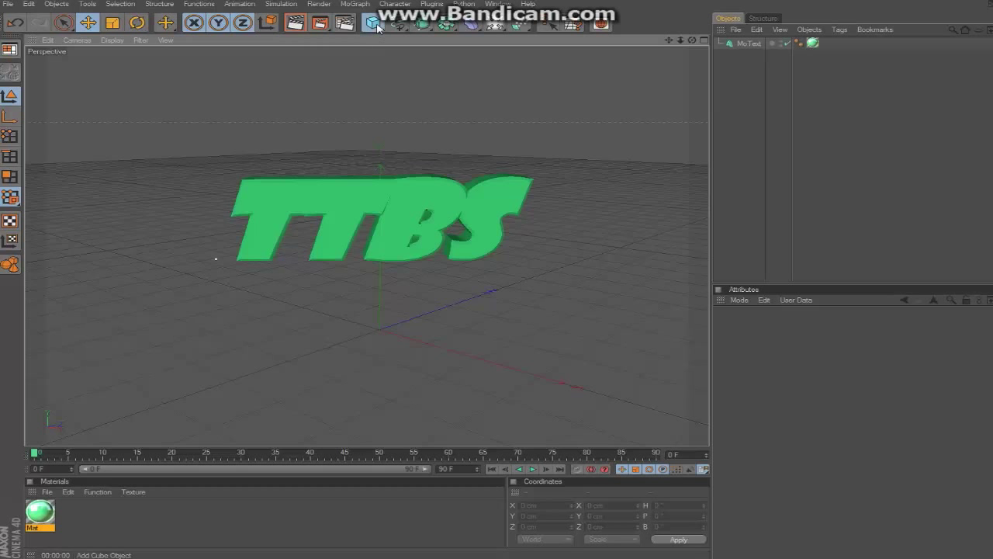
click(375, 24)
- Add a 2000 × 2000 cm plane and shift it along X beneath the text
drag(374, 24, 503, 60)
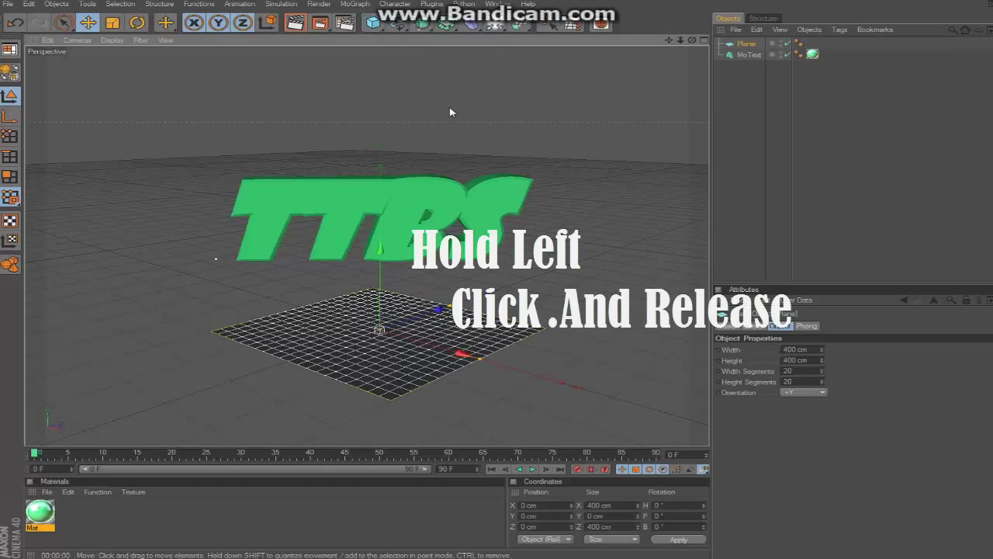
click(796, 349)
text(2000)
click(808, 360)
text(200)
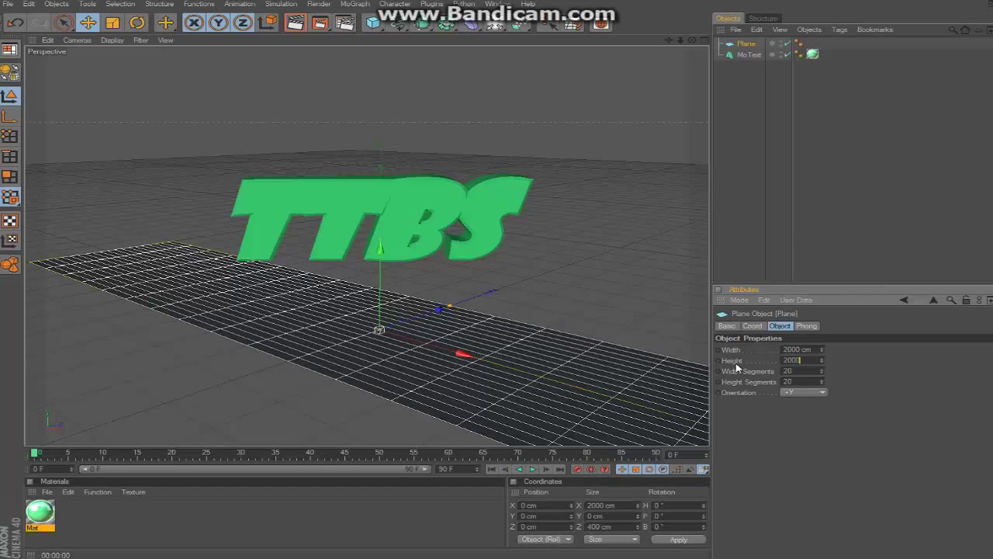
key(Return)
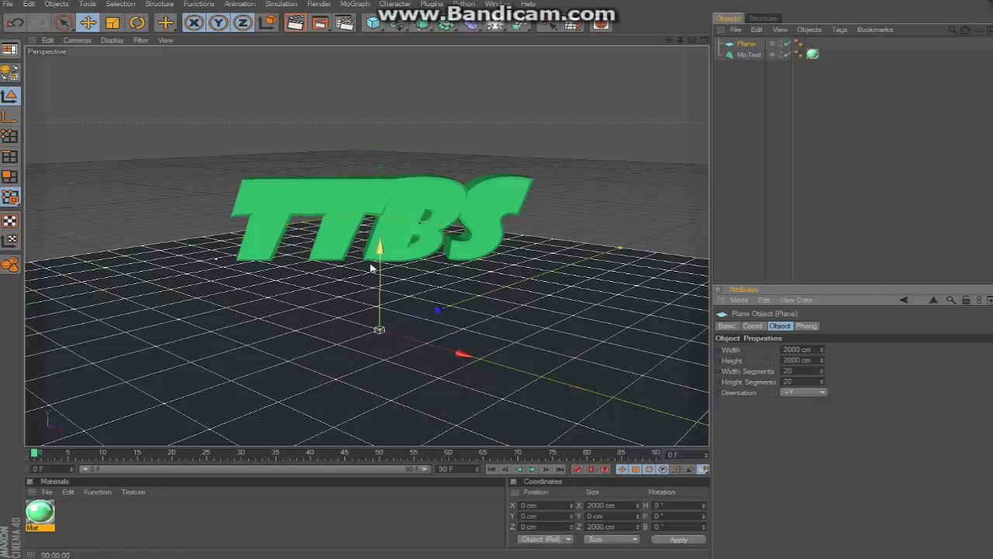
drag(462, 354, 408, 298)
click(530, 168)
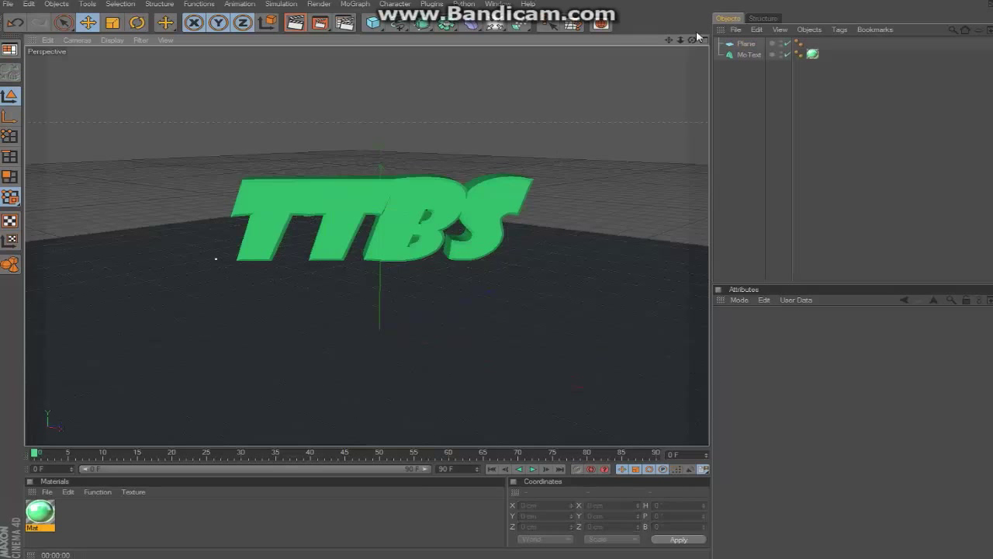
- Move the camera closer and shift the TTBS text nearer the camera
alt+drag(434, 233, 699, 47)
click(442, 213)
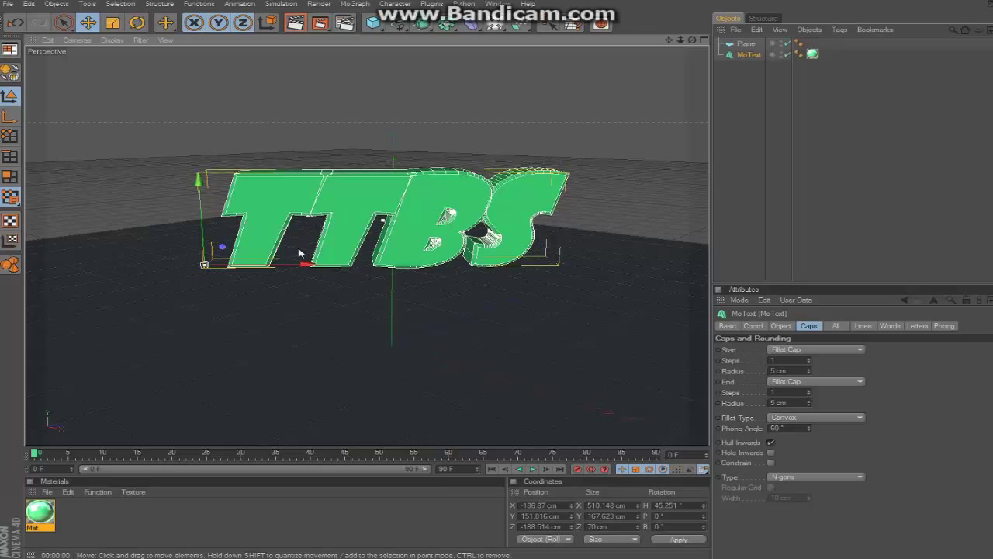
drag(442, 216, 451, 228)
click(648, 163)
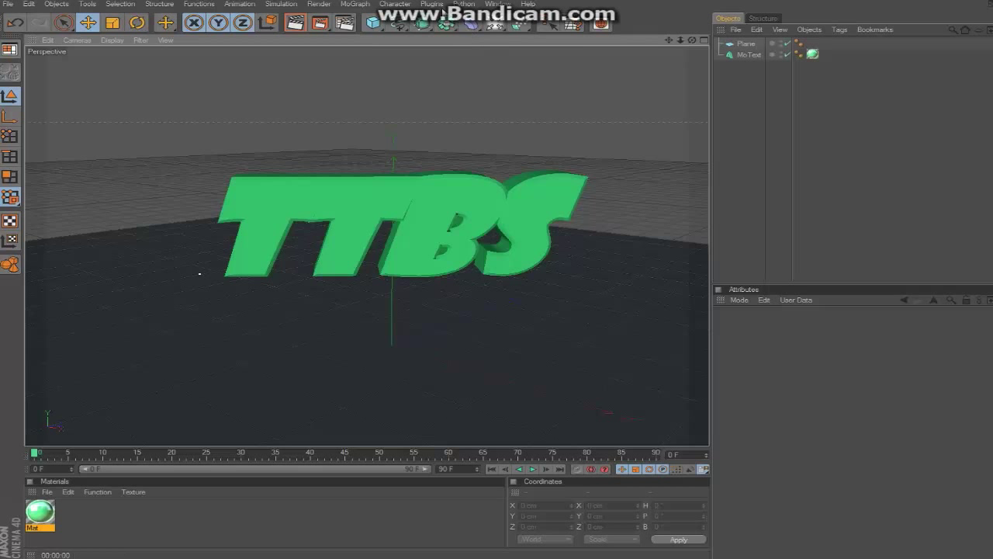
- Open the Thrausi fracture plugin and set its break mode to On Collision
click(432, 5)
mouse_move(458, 44)
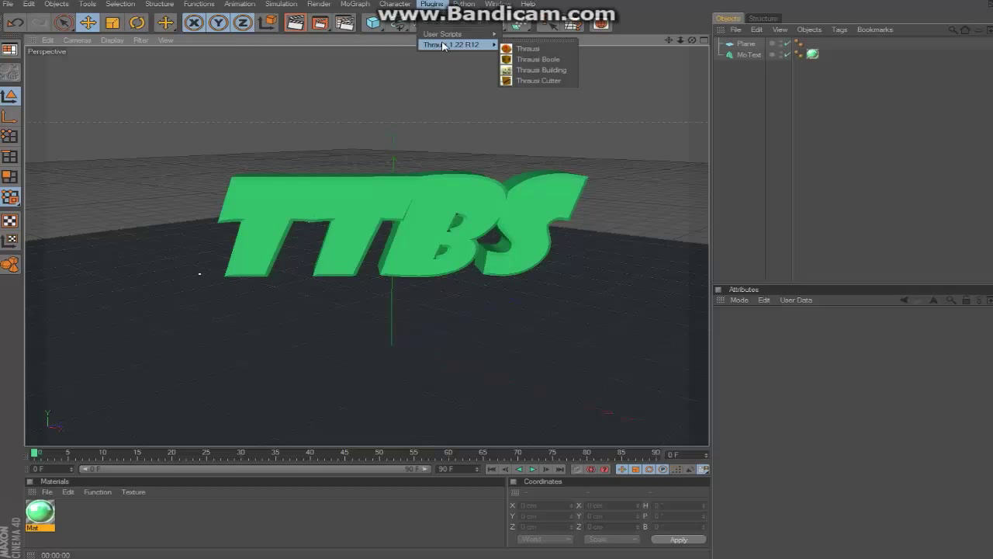
click(536, 51)
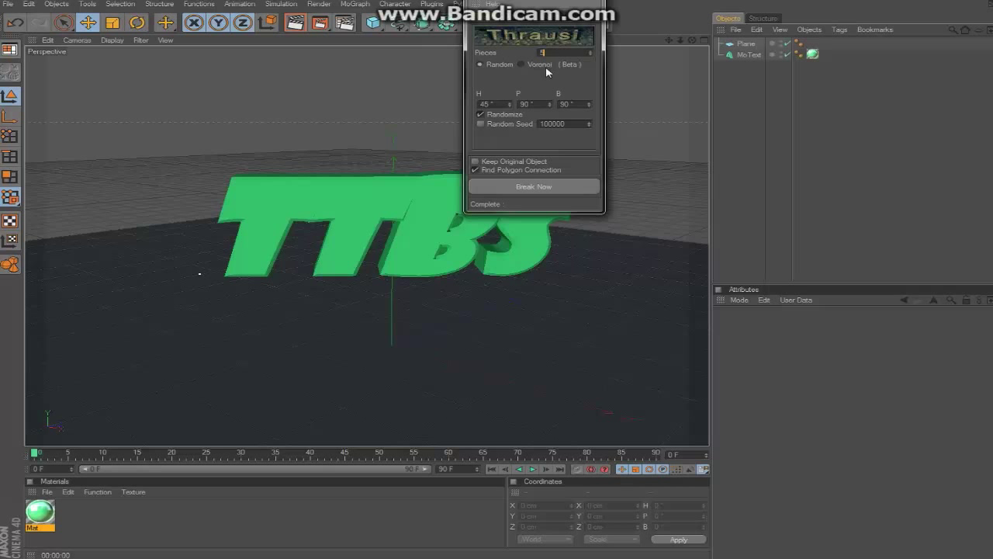
scroll(522, 25, down, 5)
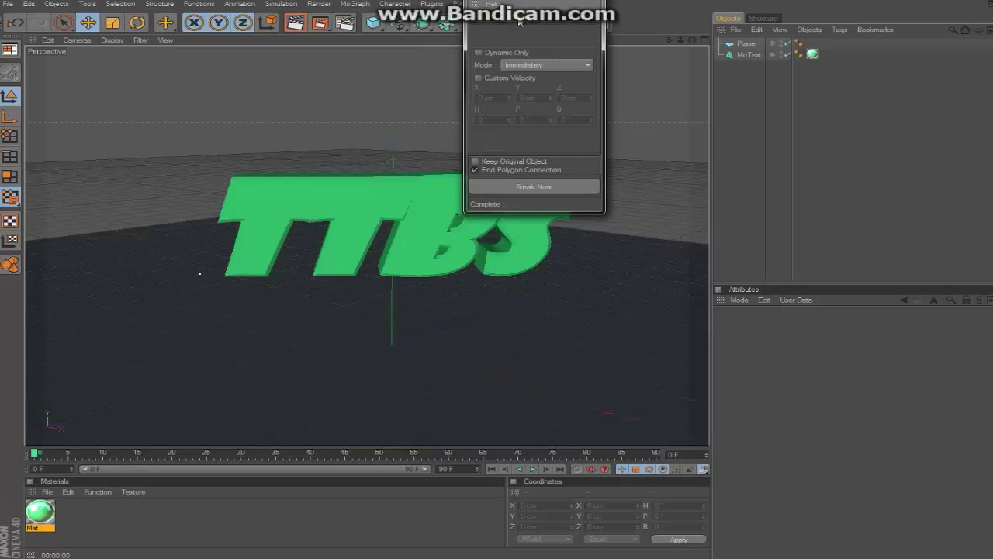
click(532, 66)
click(534, 98)
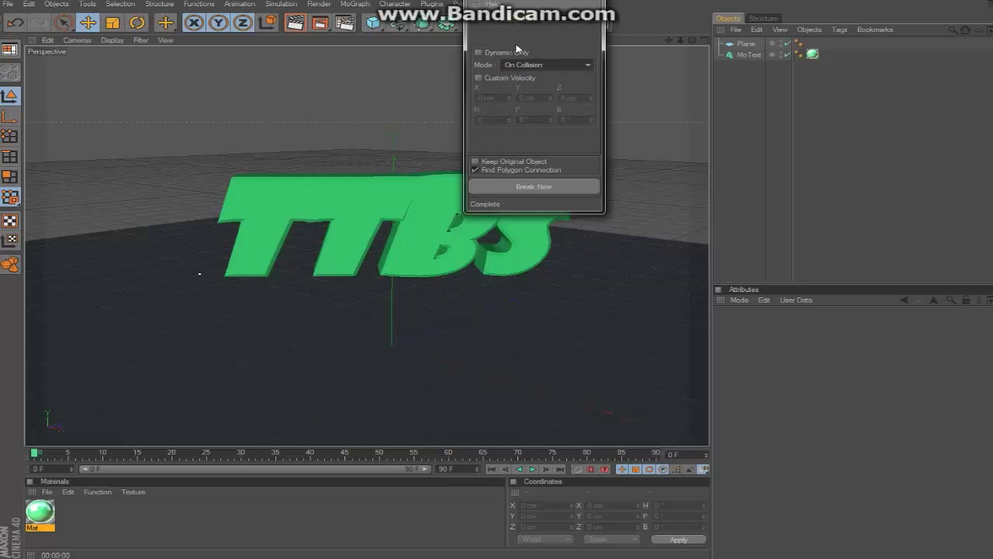
scroll(495, 22, up, 5)
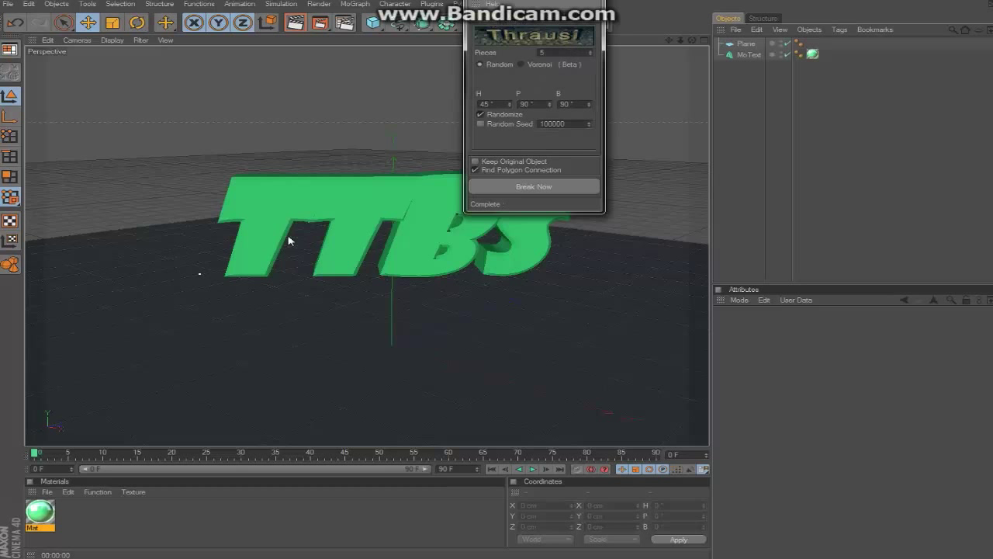
- Select the MoText and break it into a TTBS group of letter objects
click(499, 188)
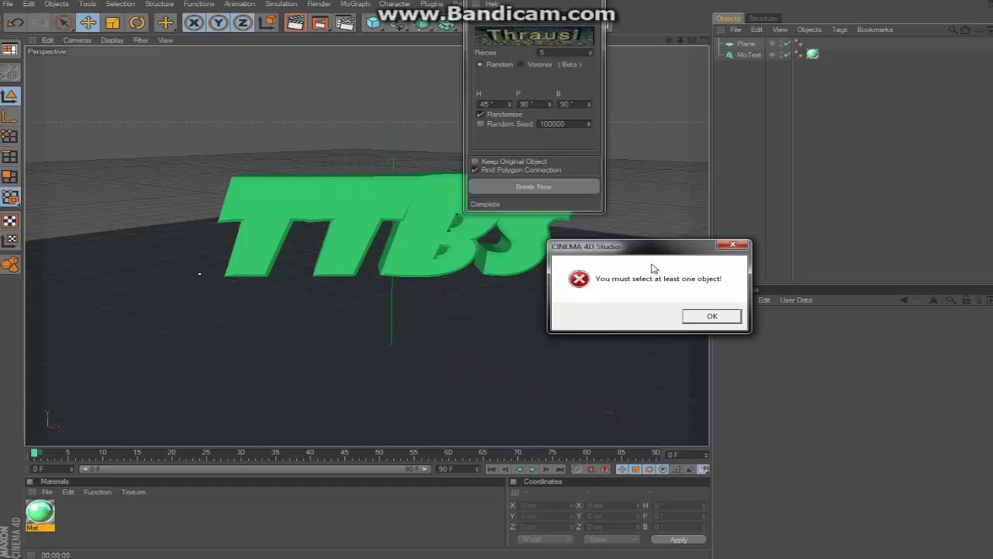
click(720, 317)
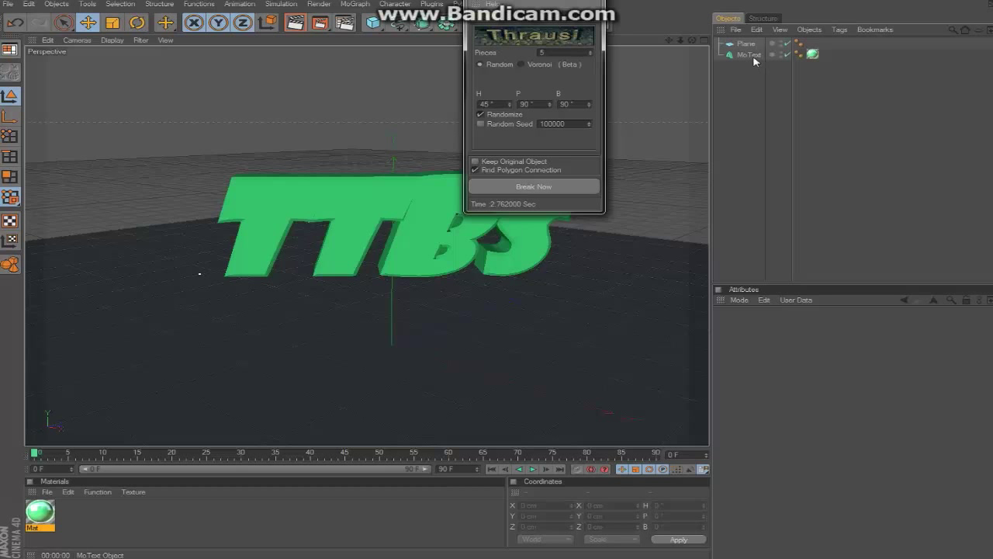
click(749, 55)
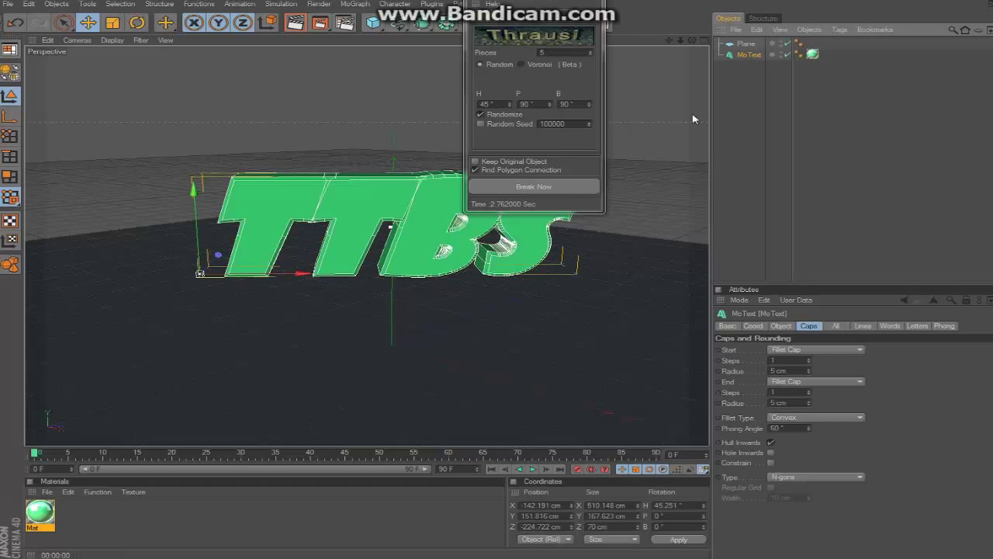
click(553, 187)
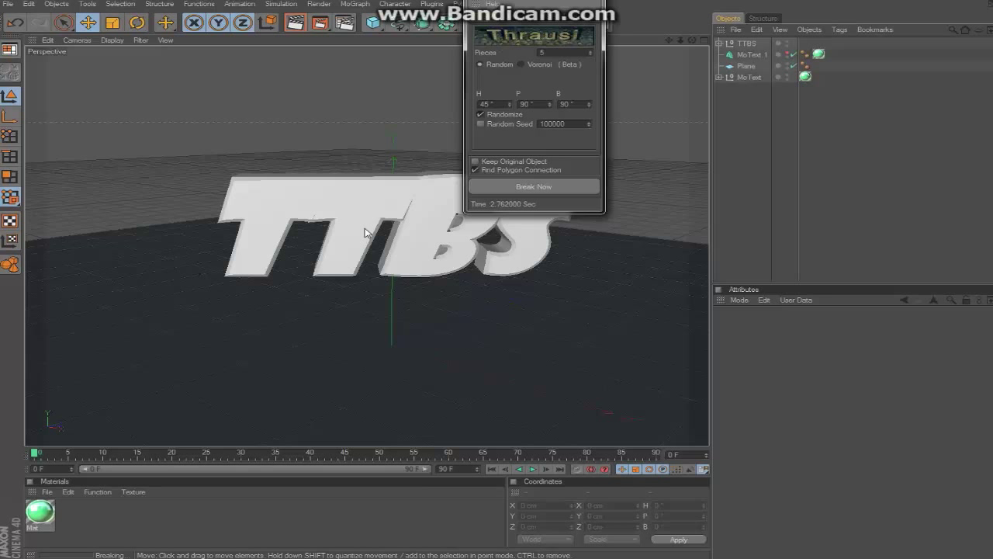
click(365, 232)
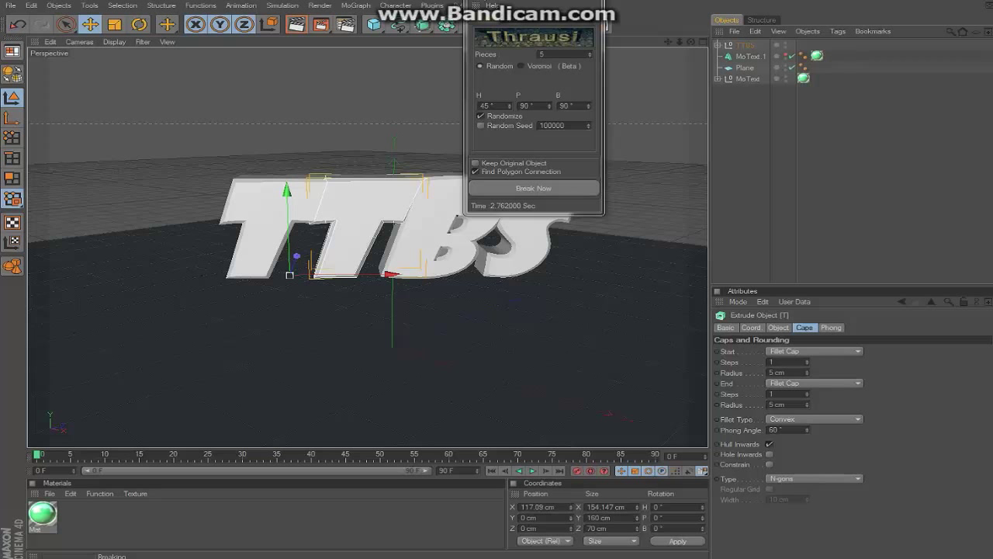
- Expand the TTBS group to show its letters and close the Thrausi window
mouse_move(469, 35)
mouse_down()
mouse_move(371, 34)
mouse_move(464, 34)
mouse_up()
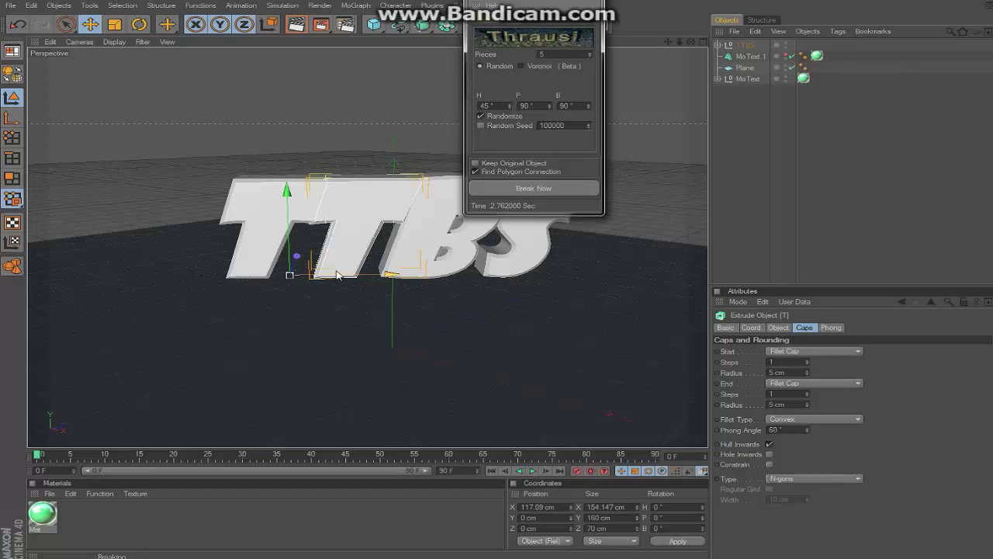
click(771, 153)
click(746, 45)
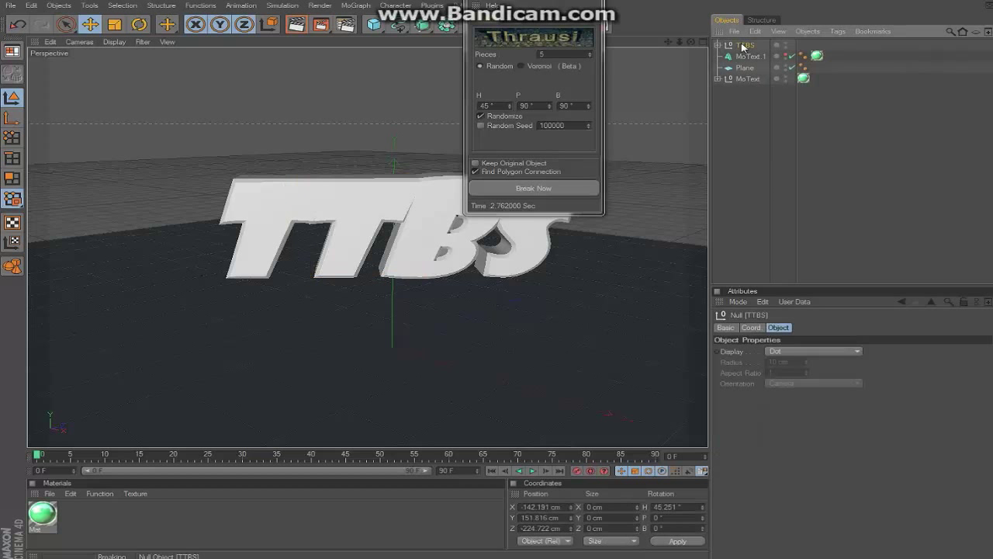
click(717, 45)
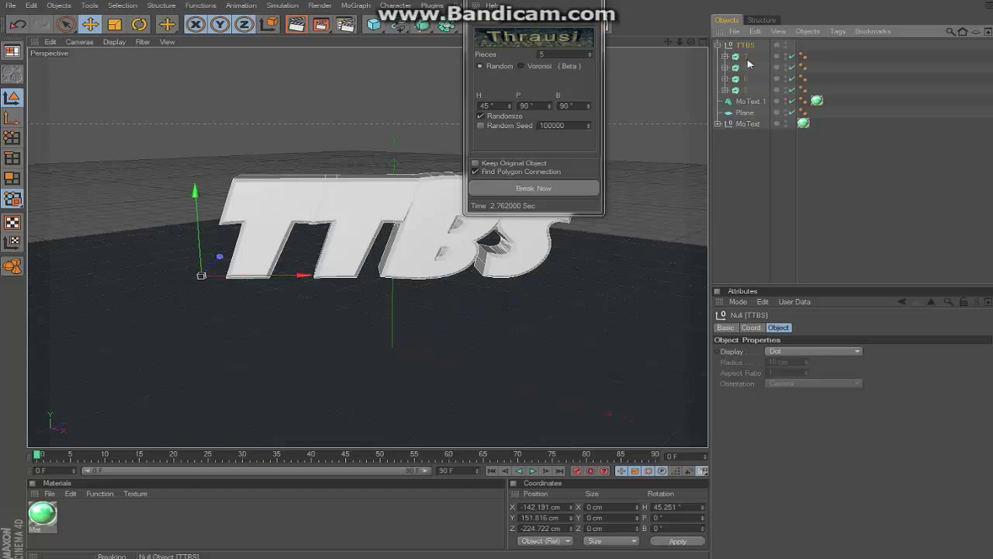
click(534, 189)
click(661, 313)
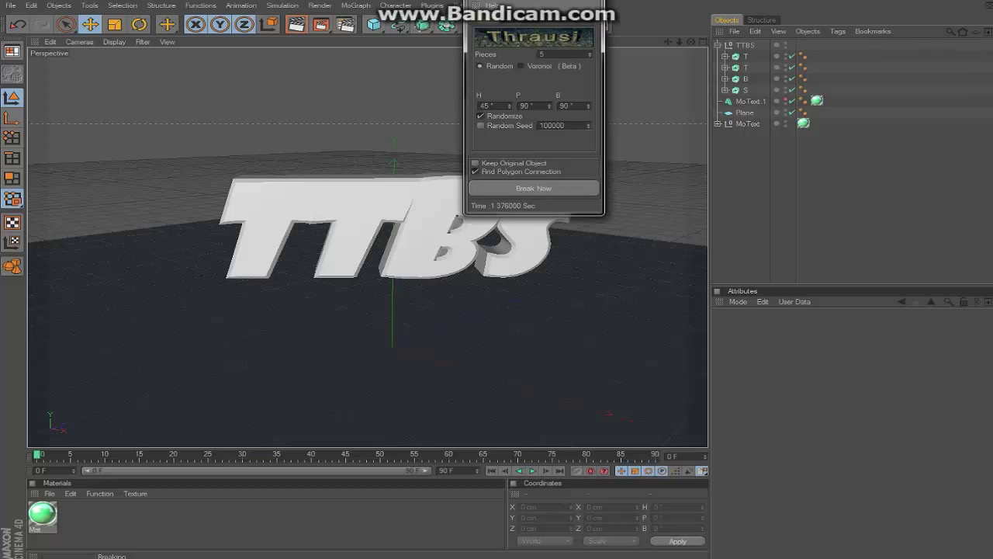
click(566, 44)
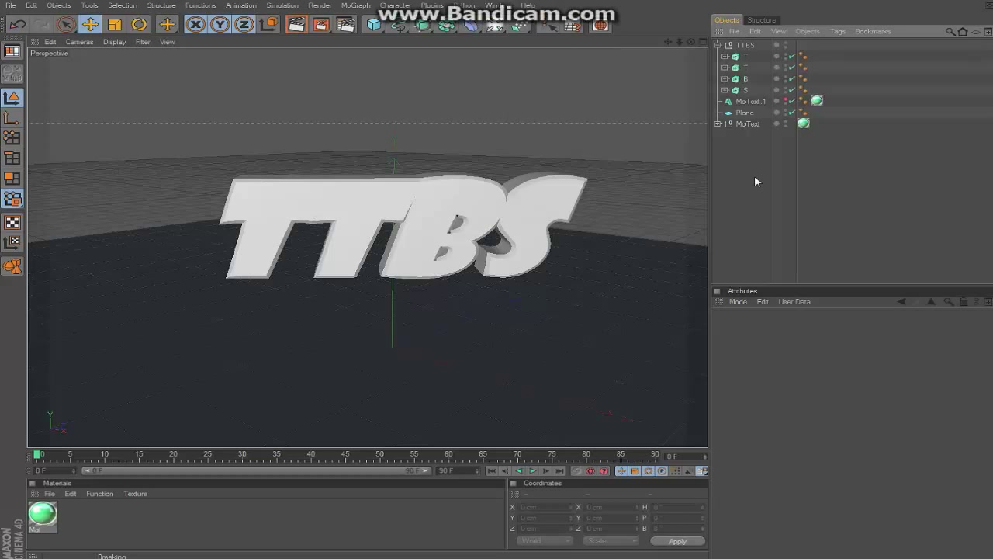
click(432, 257)
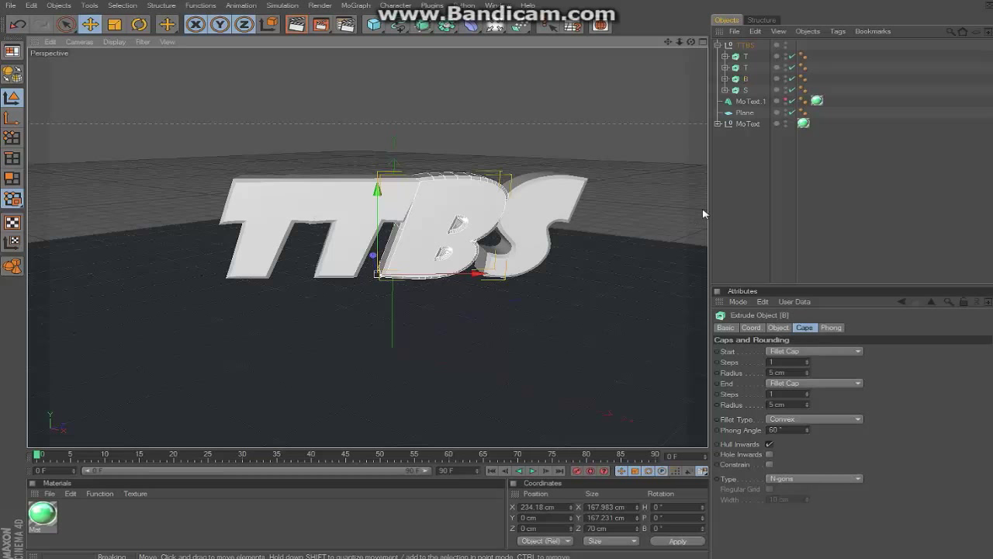
click(744, 197)
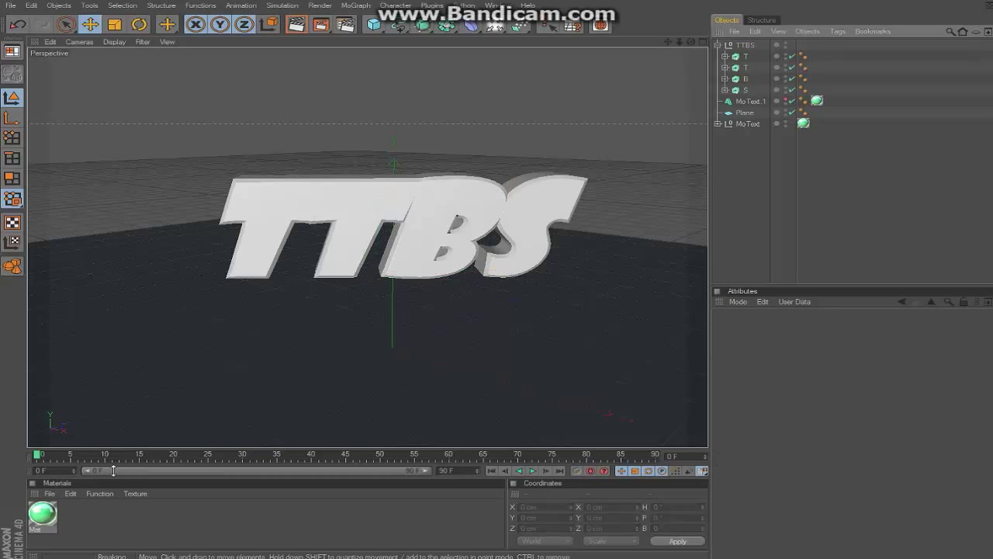
- Apply the Mat material to each letter: T, T, B and S
drag(45, 517, 348, 259)
drag(42, 527, 242, 264)
drag(94, 479, 419, 264)
drag(43, 514, 532, 246)
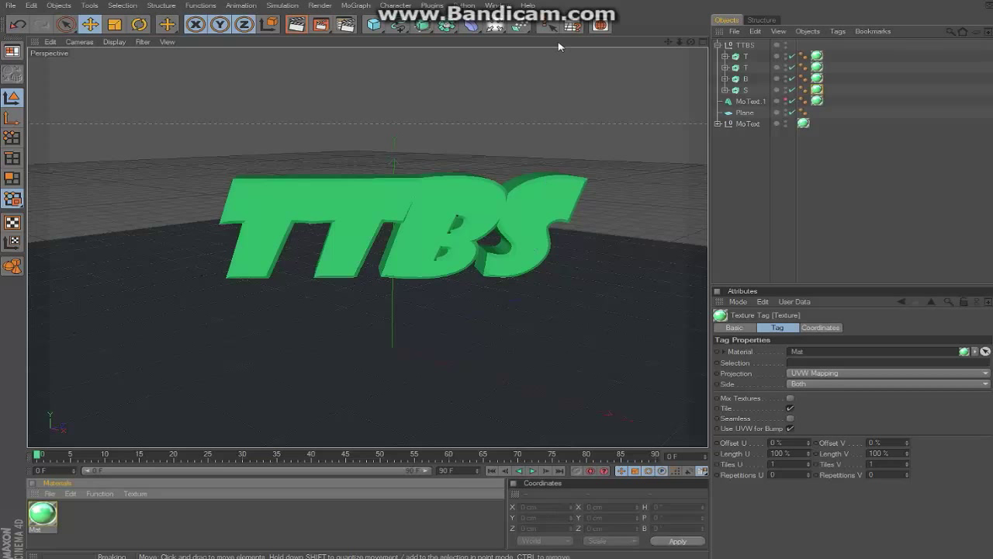
- Reopen Thrausi and set the dynamics break mode to On Collision
click(436, 6)
mouse_move(477, 49)
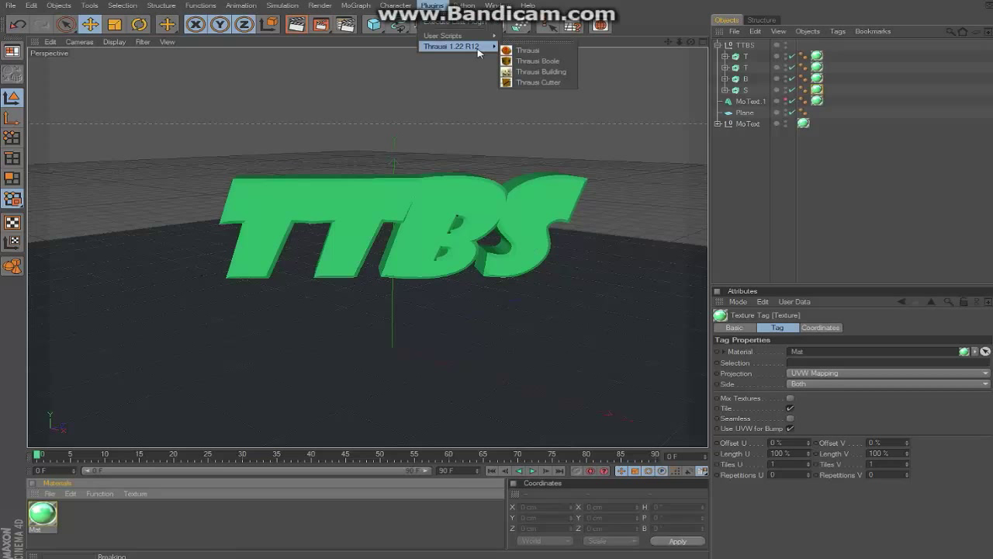
click(529, 52)
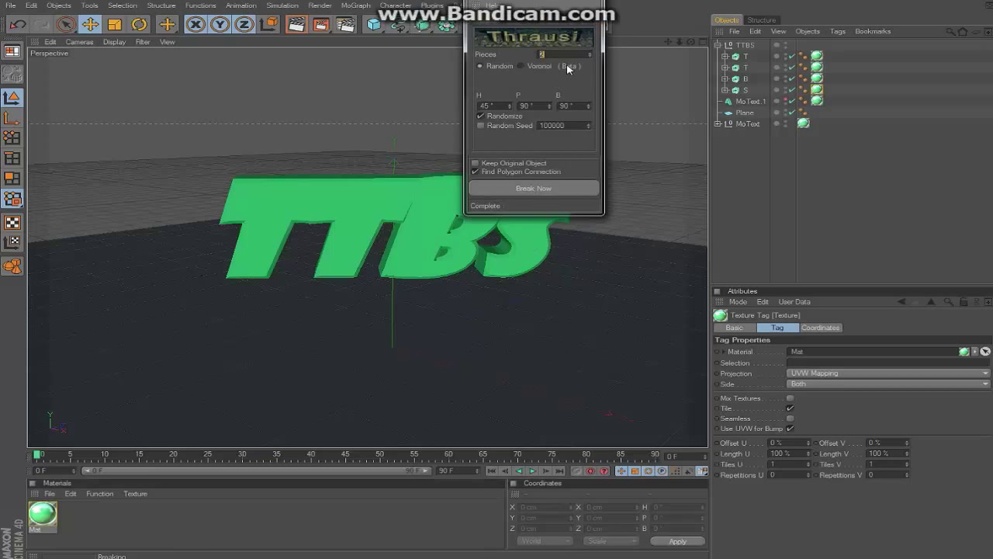
click(530, 27)
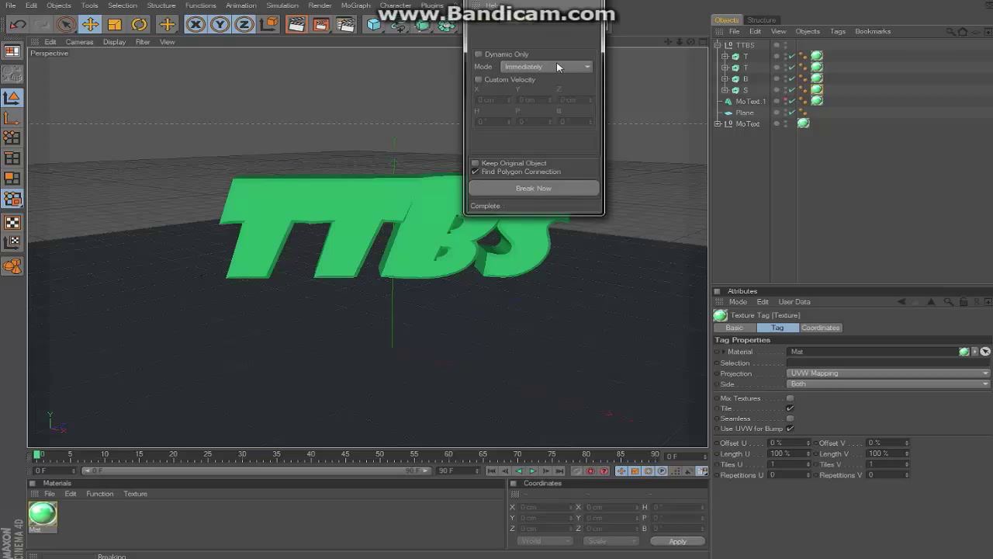
click(556, 66)
click(544, 102)
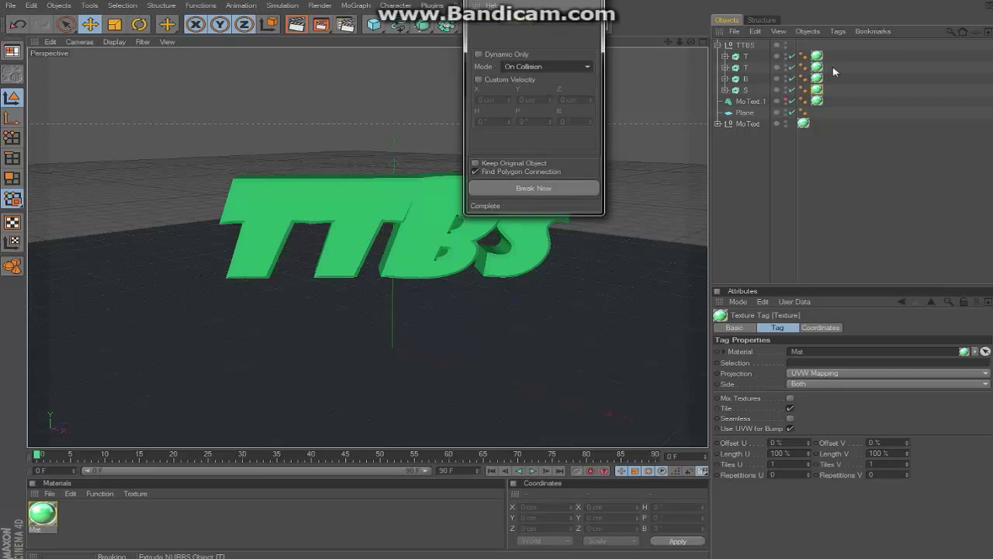
- Select the T, T, B and S letters and fracture them into pieces
drag(851, 48, 734, 96)
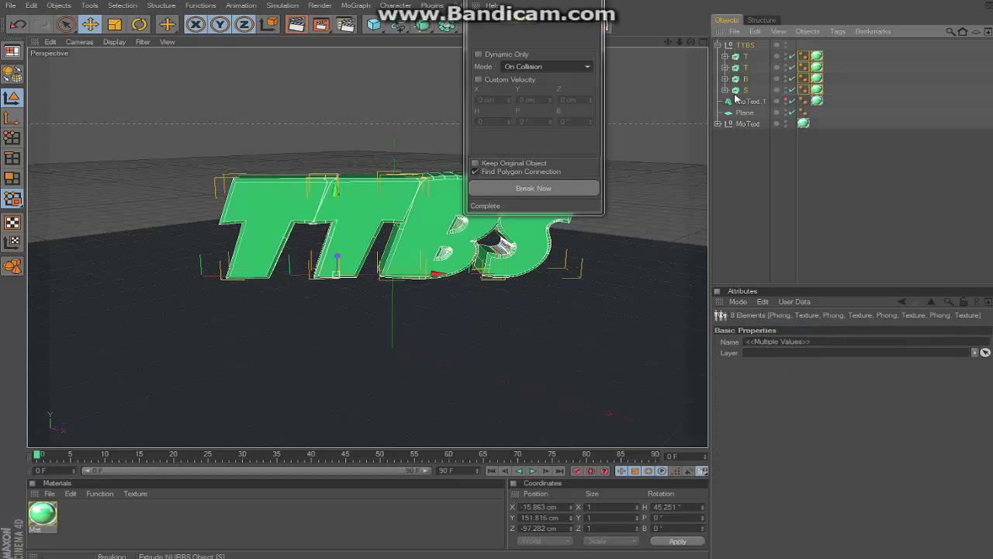
click(541, 191)
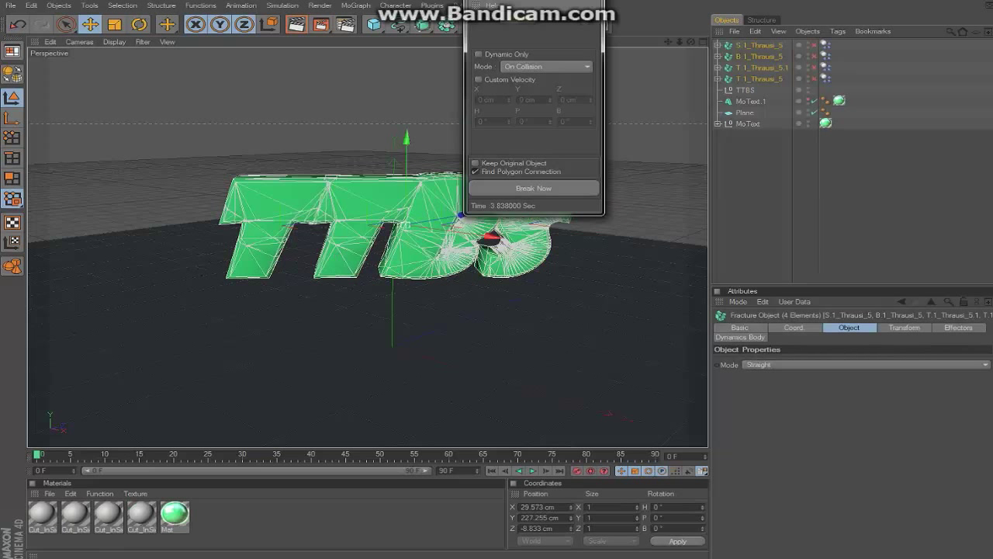
click(597, 8)
click(733, 160)
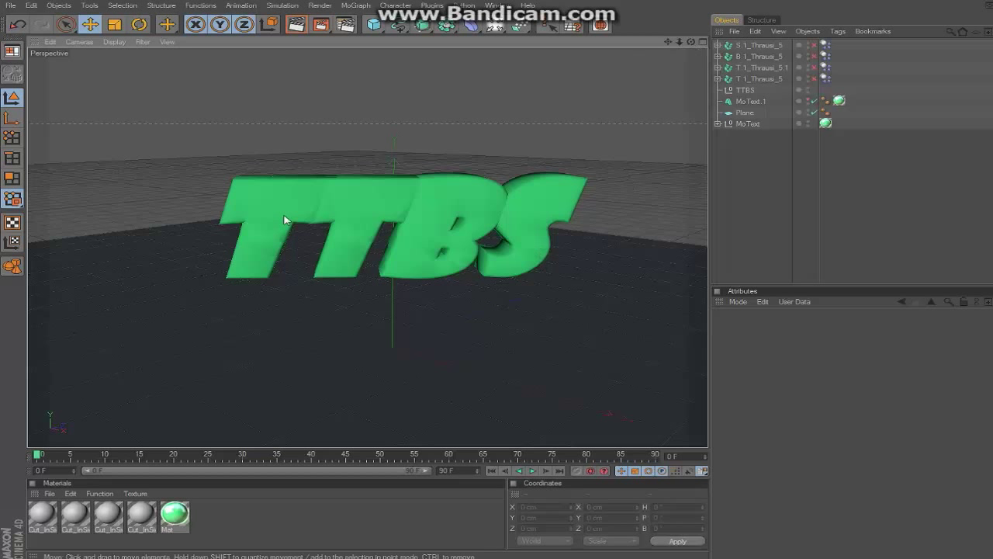
- Render a viewport preview, then create material Mat.1 and open it for editing
drag(668, 41, 672, 45)
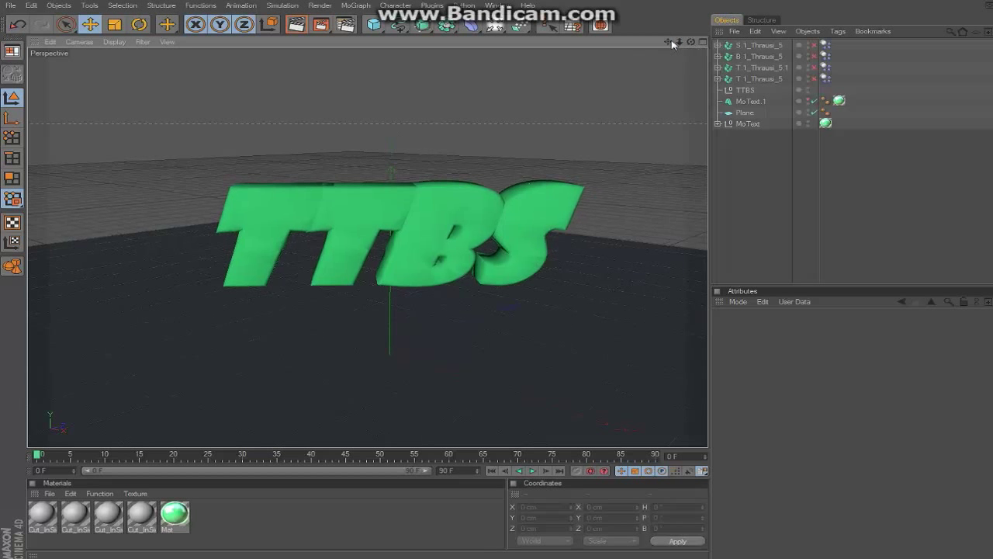
click(295, 25)
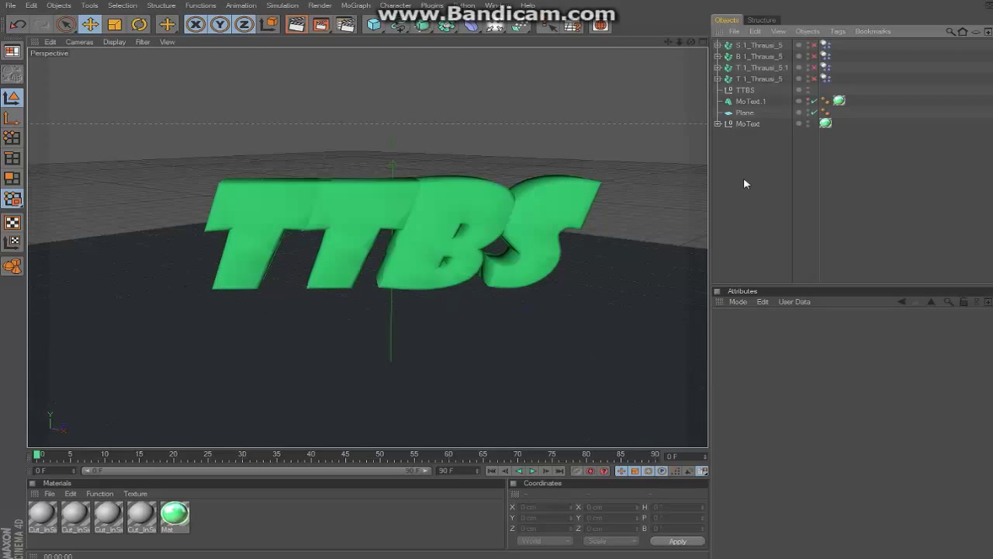
double_click(278, 535)
double_click(53, 523)
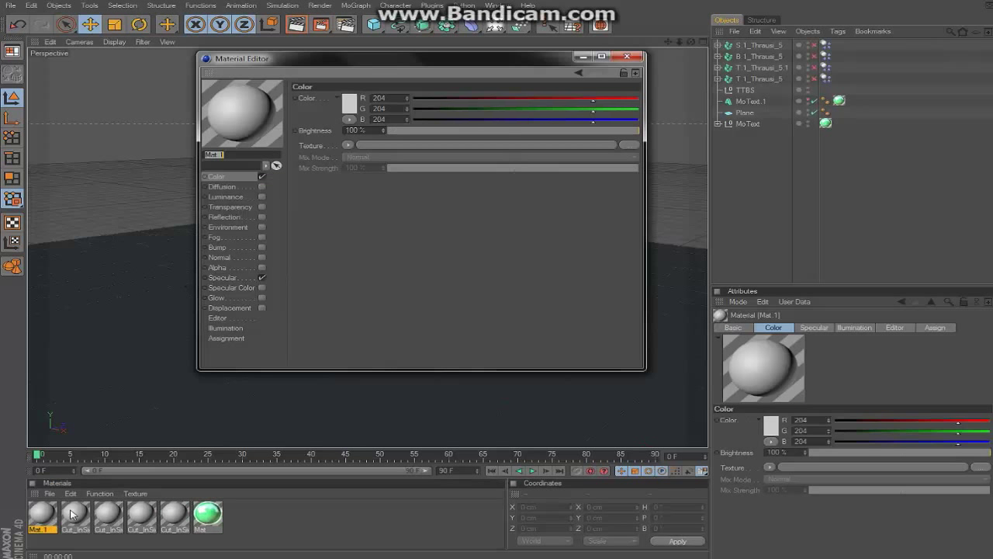
- Disable specular on Mat.1 and enable reflection at 60% brightness
click(261, 278)
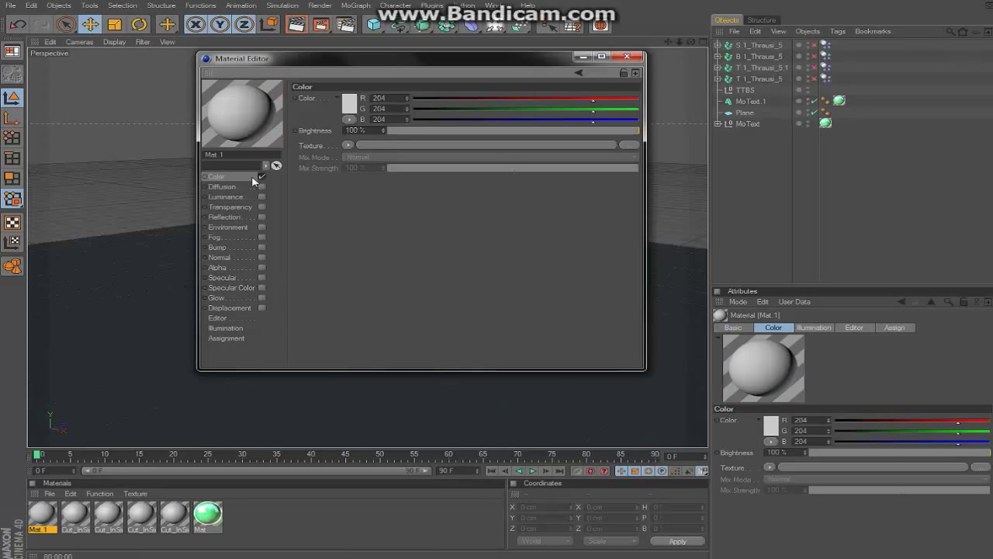
click(262, 217)
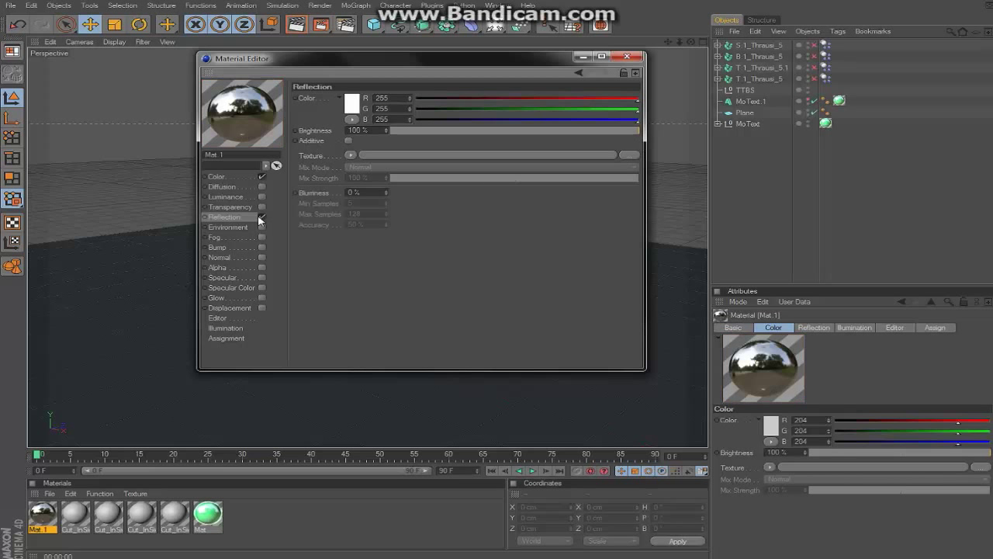
click(540, 129)
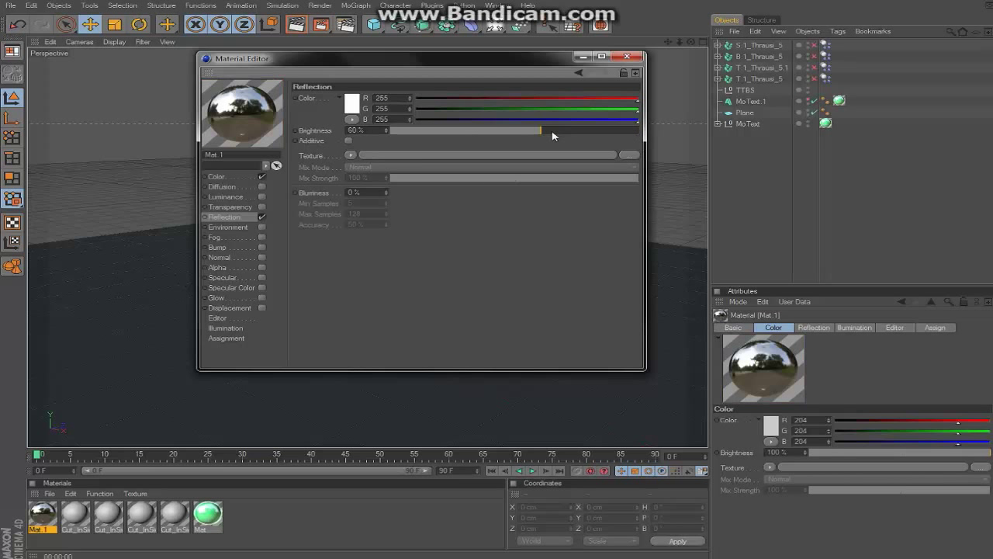
- Set Mat.1's colour to near-white R255 G250 B250 at 130% brightness
click(233, 179)
drag(370, 132, 352, 132)
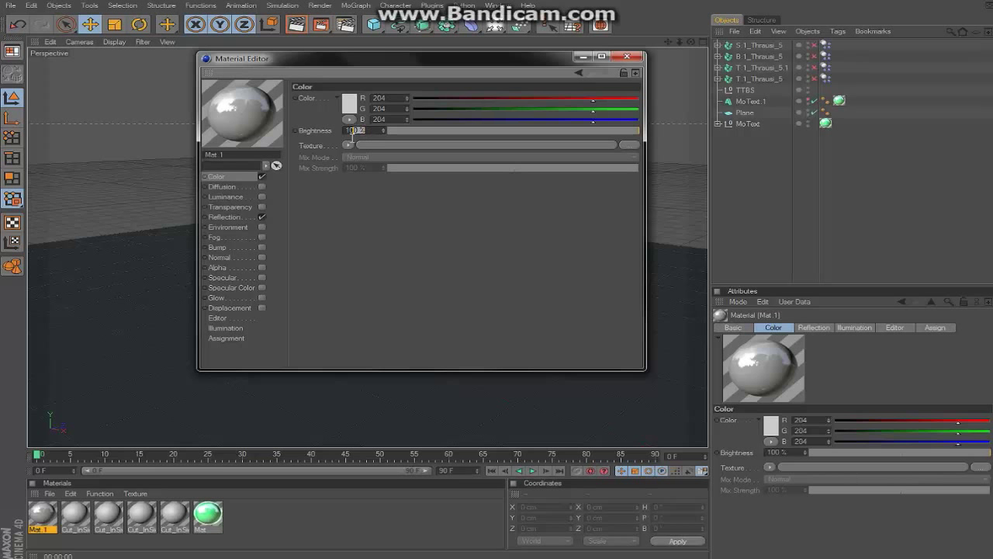
text(130)
key(Return)
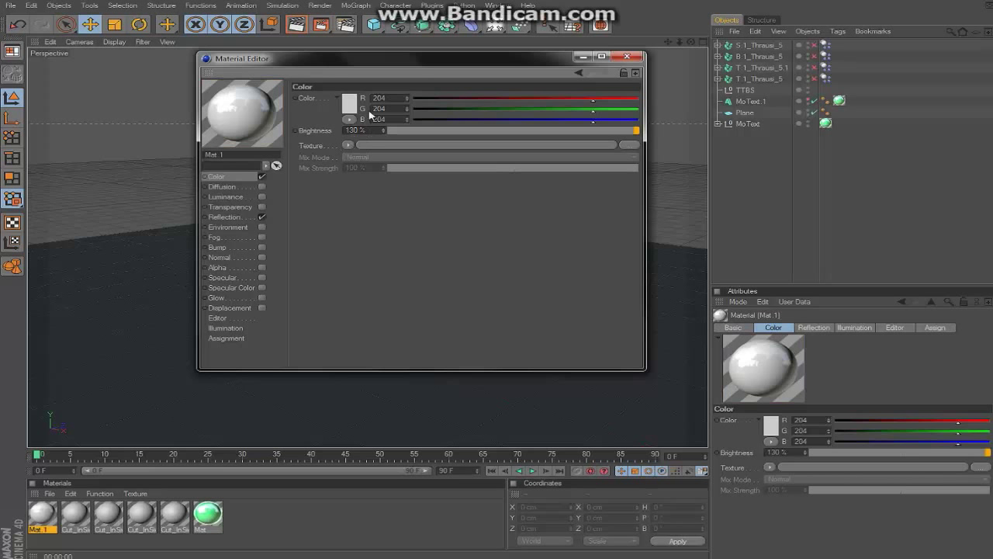
click(351, 104)
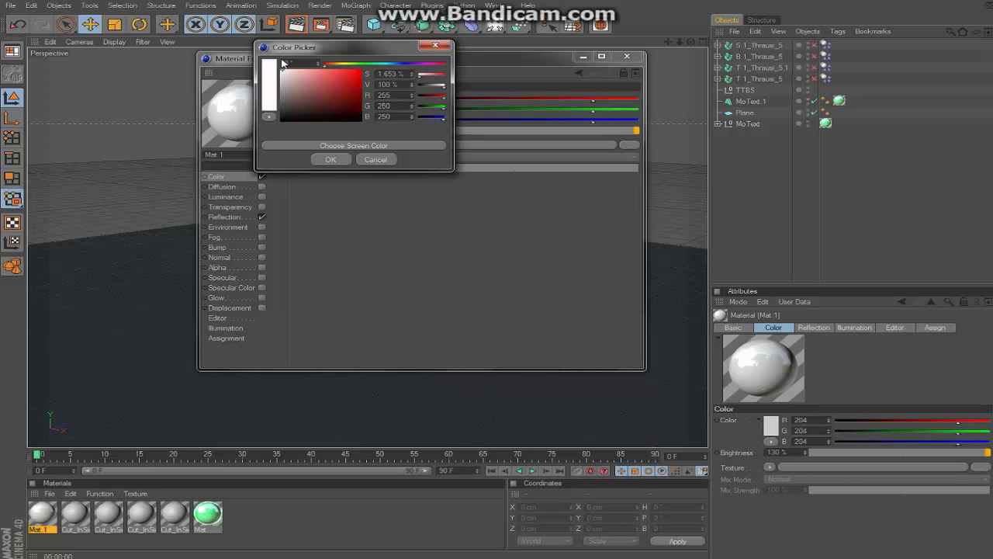
click(330, 160)
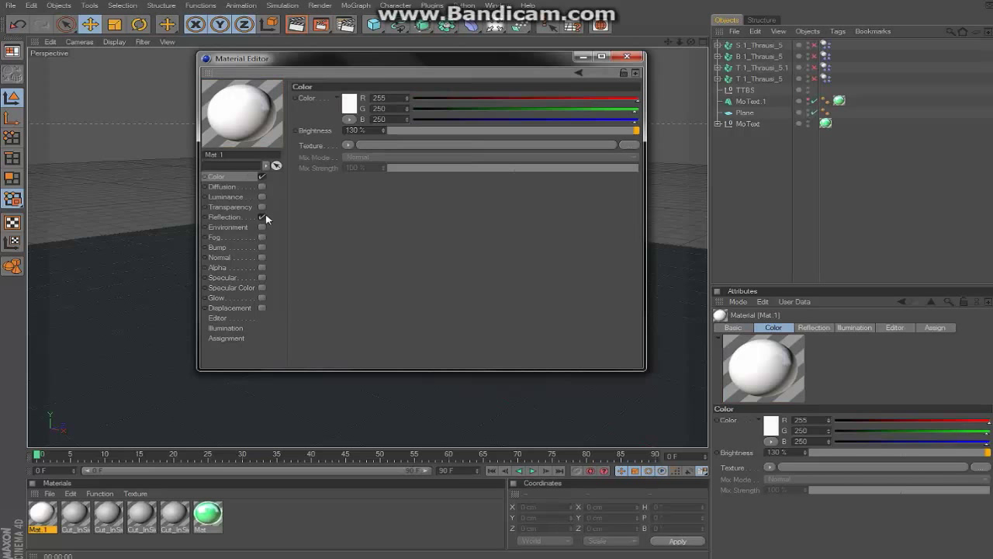
- Raise Mat.1's reflection to 67% and apply it to the floor Plane
click(244, 218)
click(571, 130)
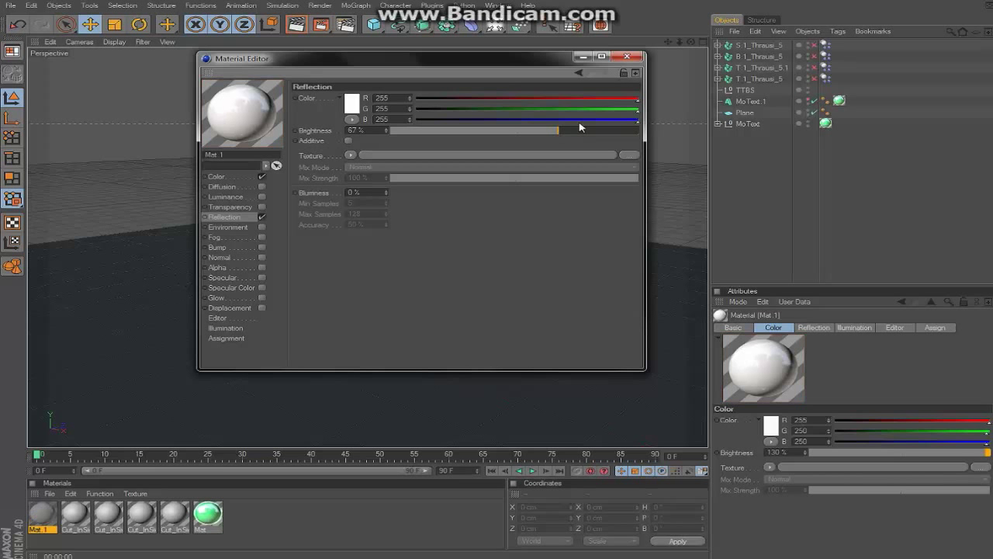
click(627, 57)
drag(129, 478, 201, 402)
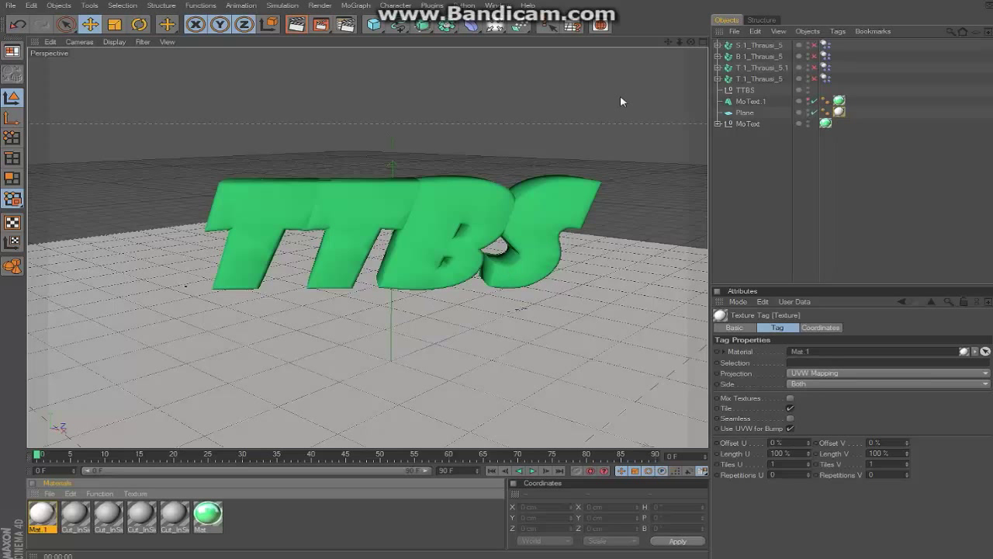
- Add a Sky object, give it Mat.1, and preview-render the viewport
drag(500, 31, 535, 139)
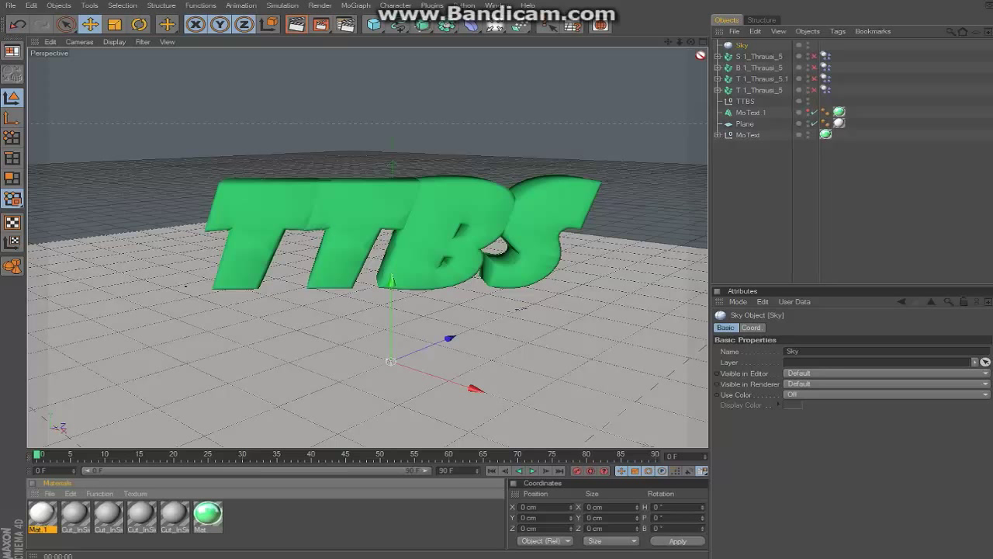
drag(745, 47, 743, 46)
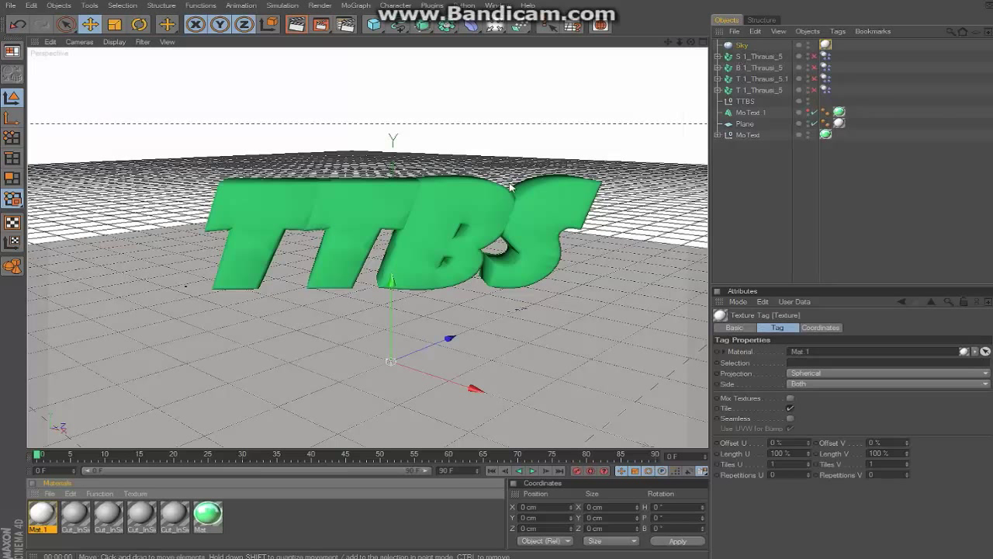
key(ctrl+r)
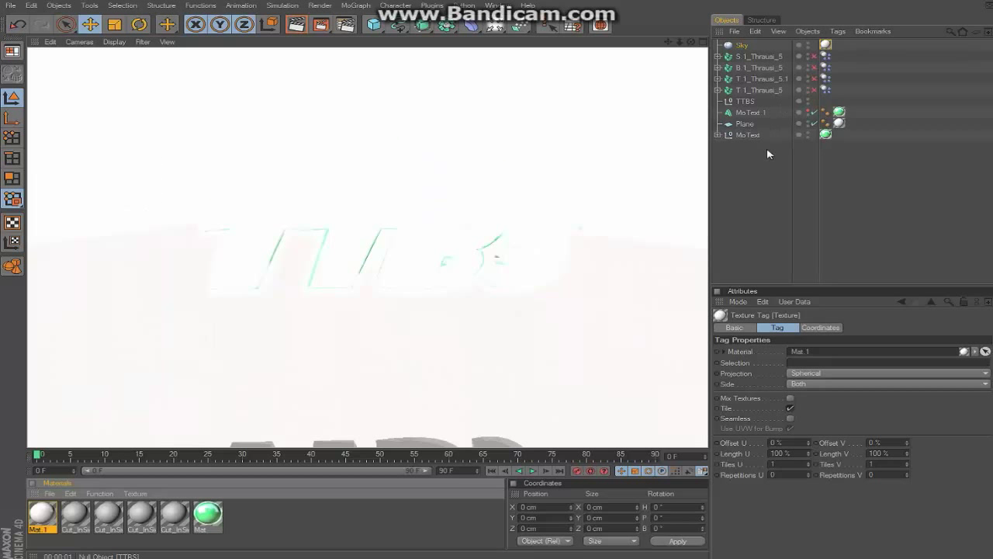
click(745, 191)
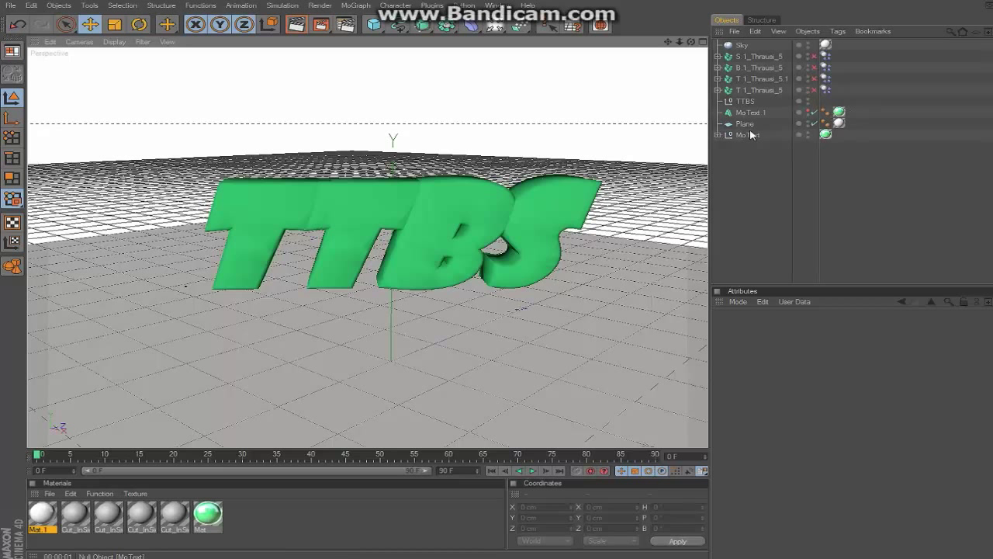
- Toggle the T 1_Thrausi_5 pieces' visibility and open the green Mat material
click(718, 90)
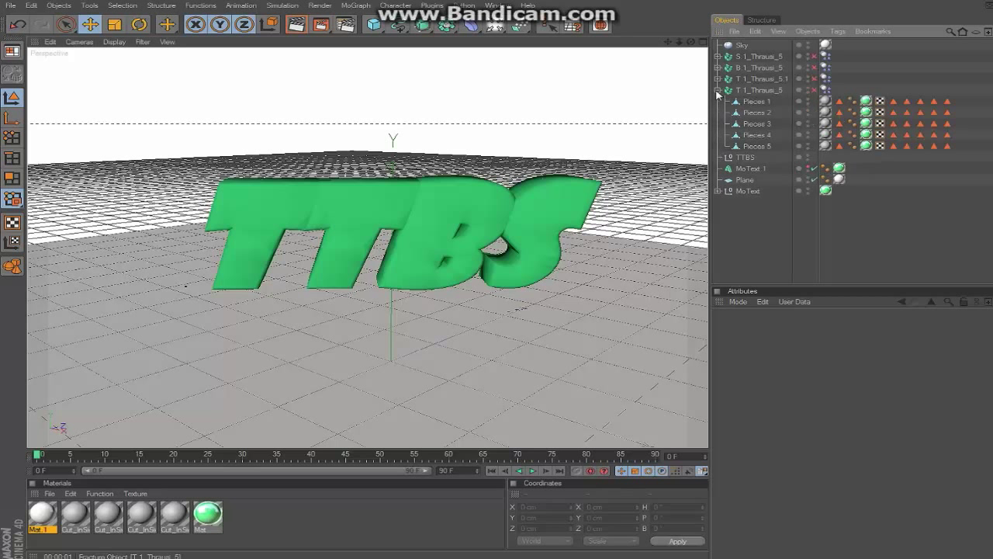
click(718, 90)
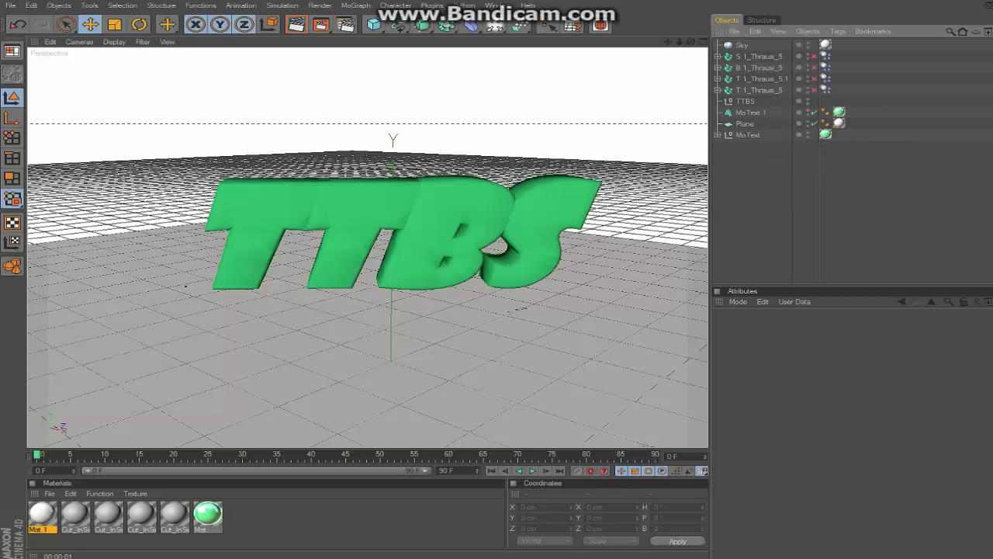
double_click(205, 518)
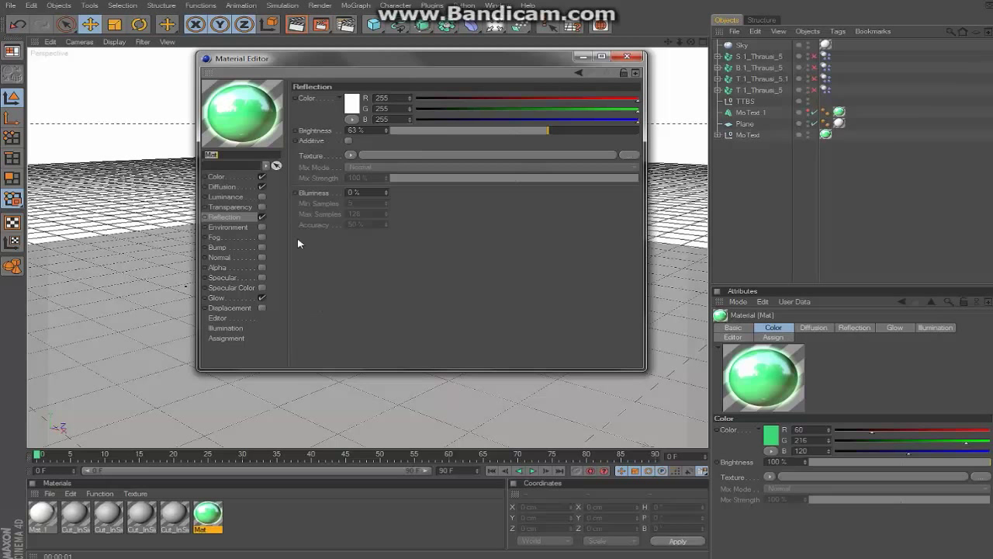
- Uncheck Reflection on the green Mat material and render the TTBS scene in Picture Viewer
click(262, 218)
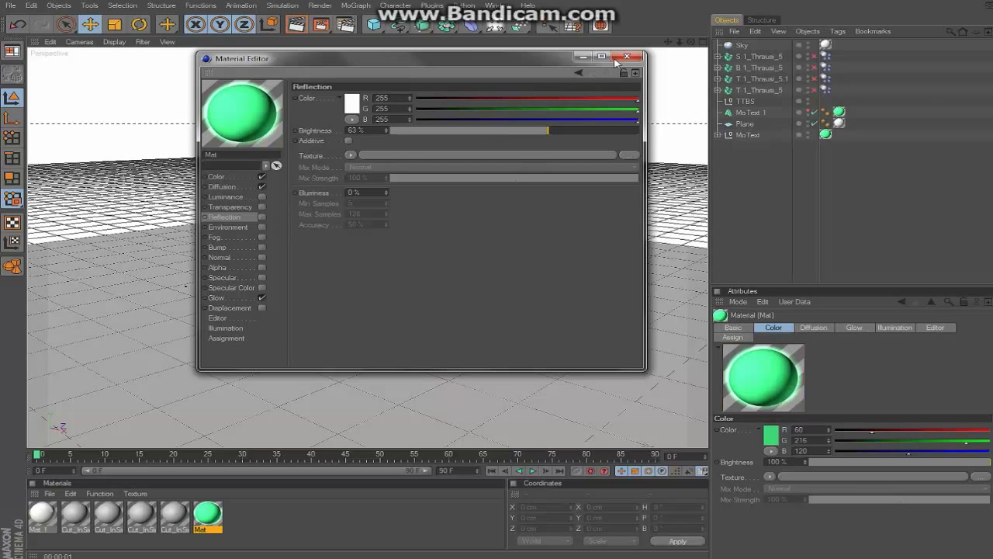
click(627, 57)
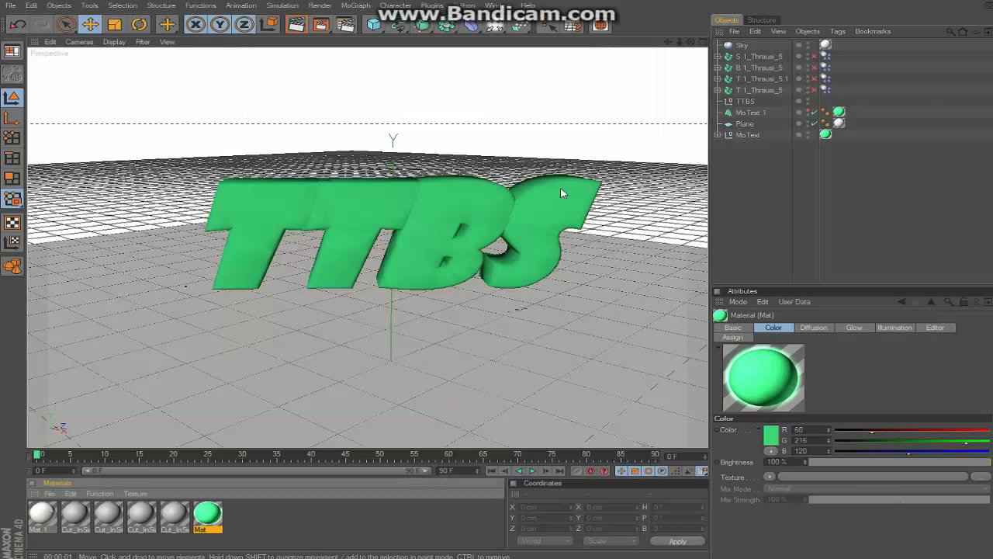
click(305, 28)
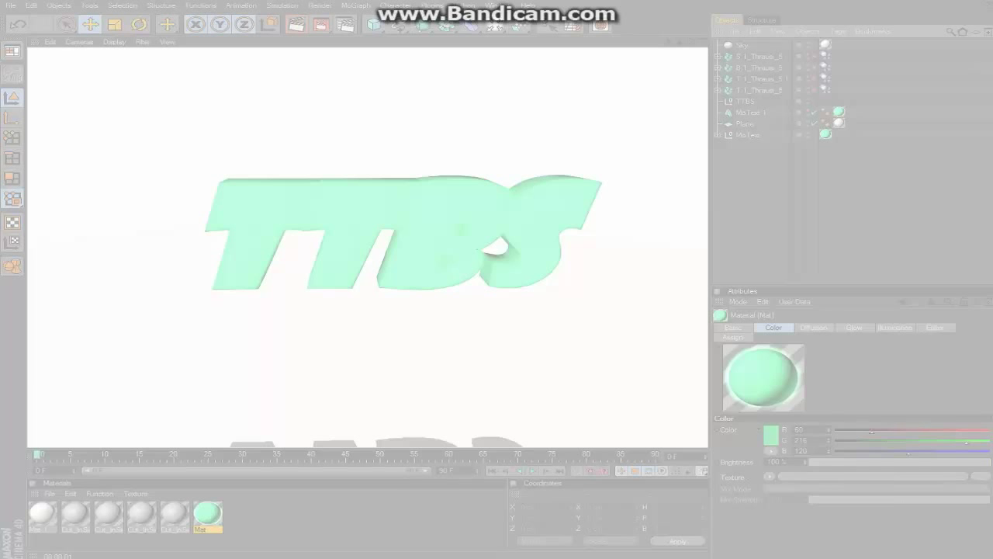
- Force-close the frozen Cinema 4D via the taskbar and End process, then relaunch it from the desktop
right_click(426, 556)
click(400, 541)
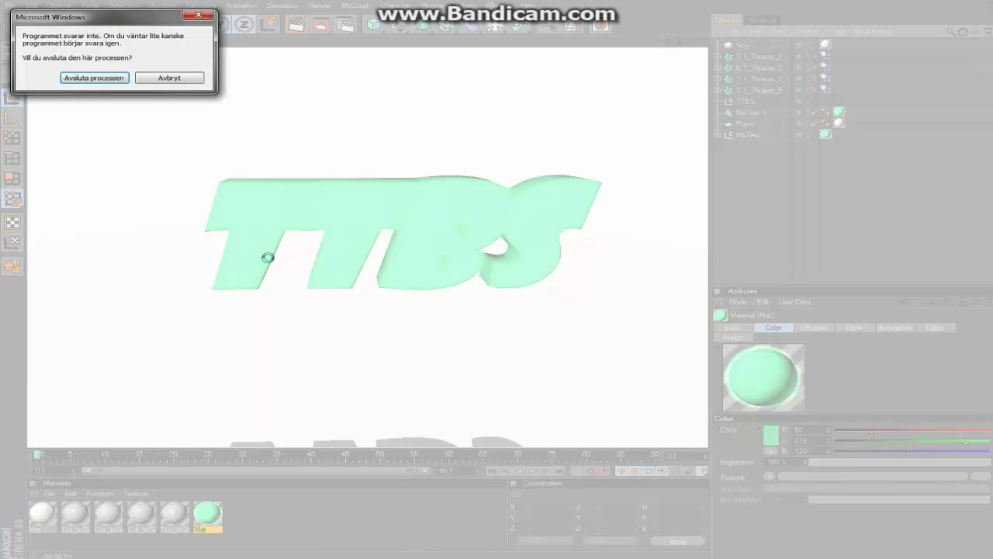
click(93, 77)
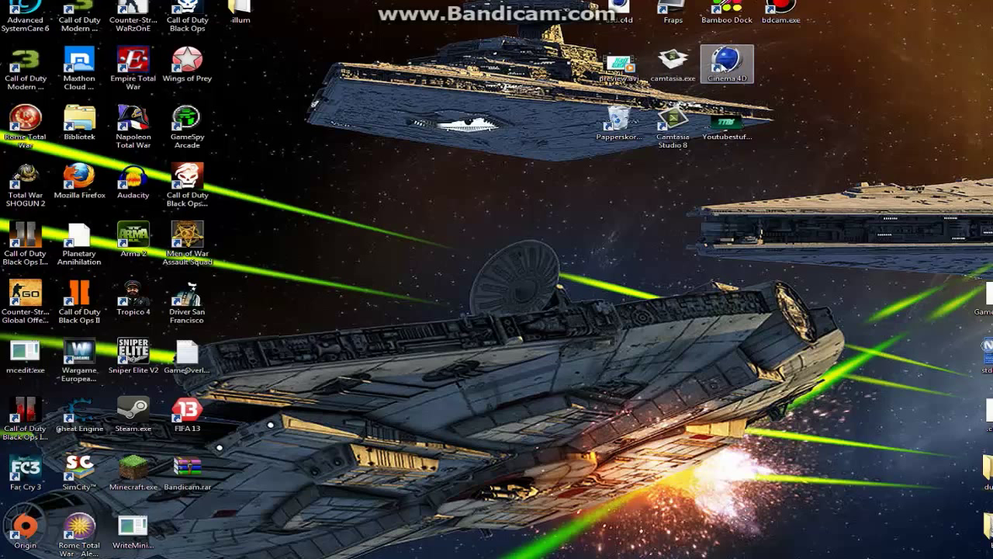
click(724, 68)
double_click(724, 67)
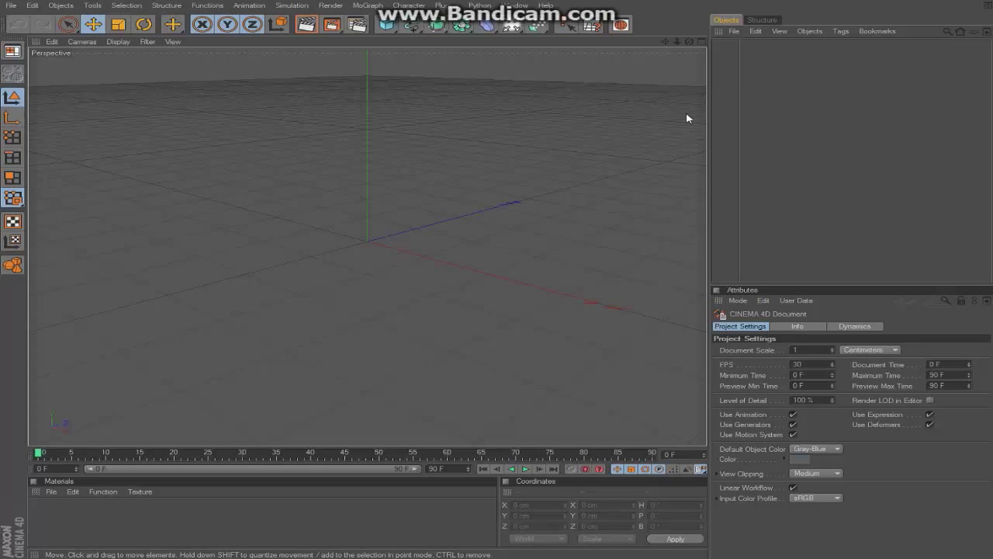
- Add a MoText object and rotate it to about 49.8° heading
click(367, 5)
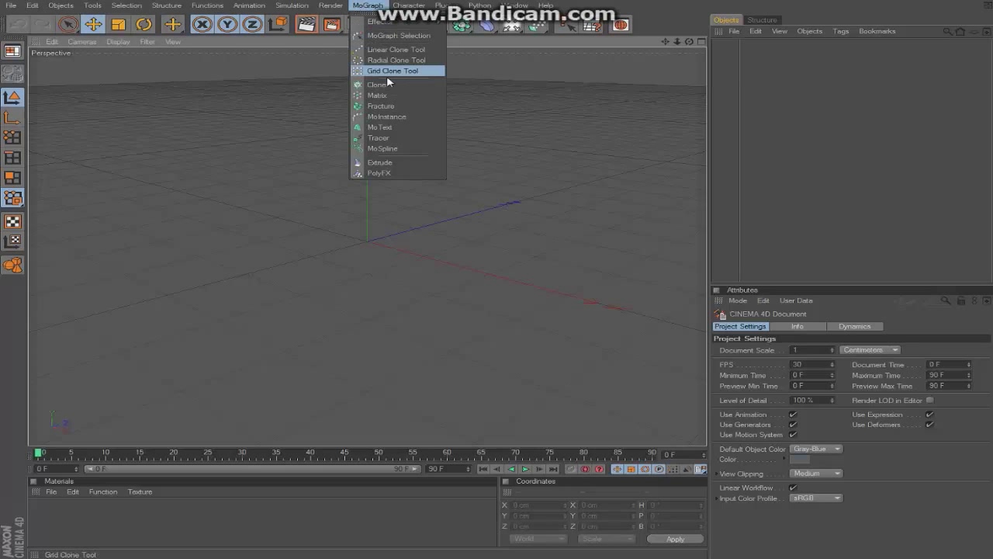
click(380, 127)
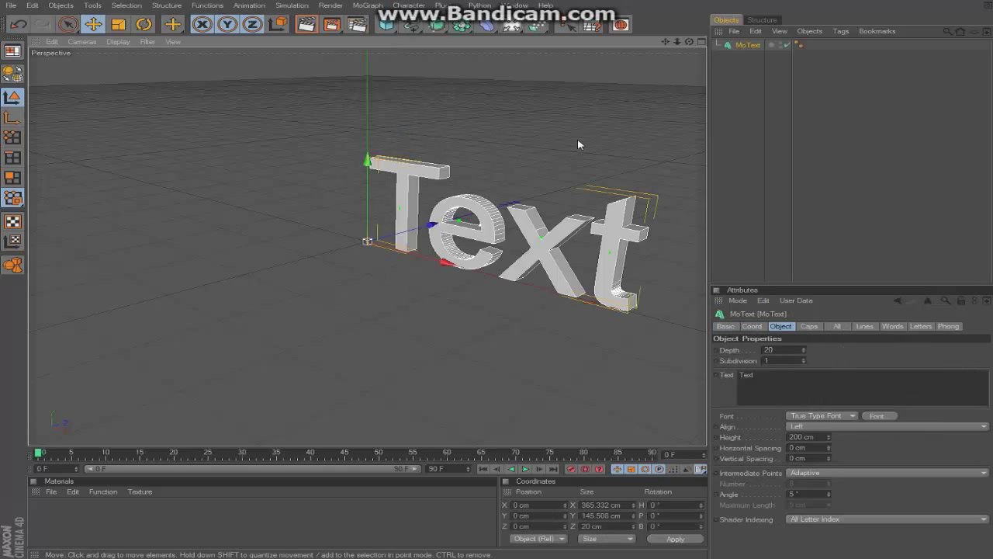
click(144, 24)
drag(389, 262, 318, 242)
click(93, 24)
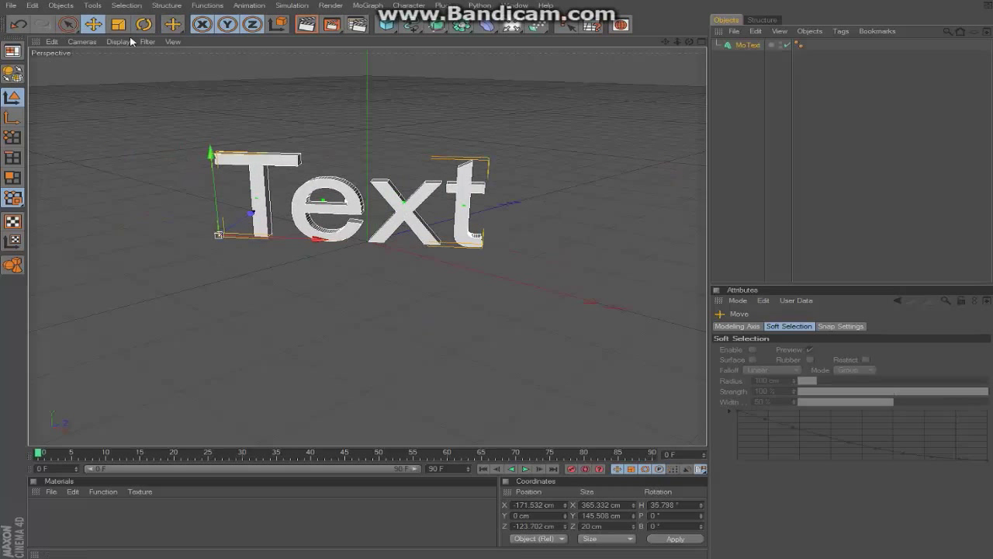
key(r)
drag(248, 250, 283, 247)
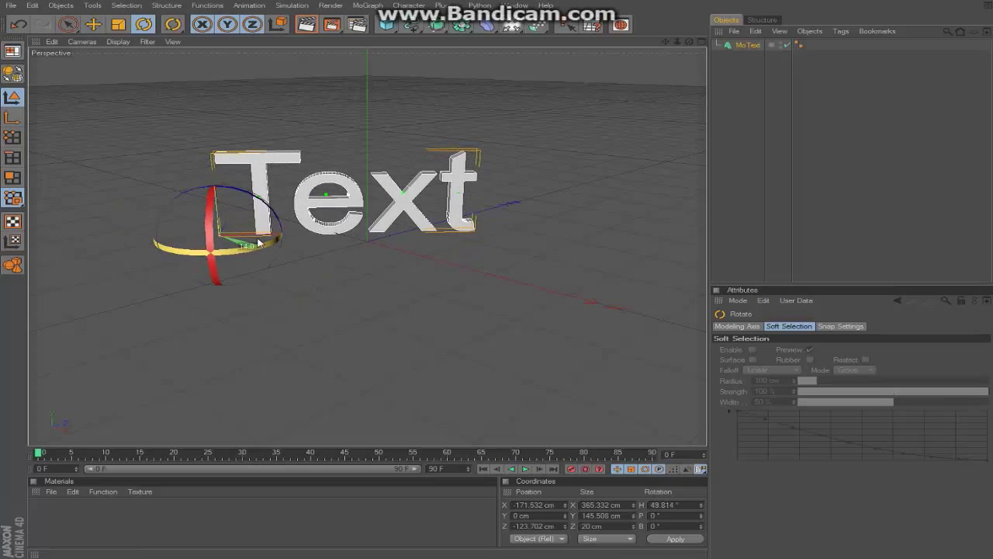
- Move the Text to a new spot and raise it to Y 182.3 cm
click(94, 24)
drag(228, 215, 193, 155)
drag(193, 197, 206, 193)
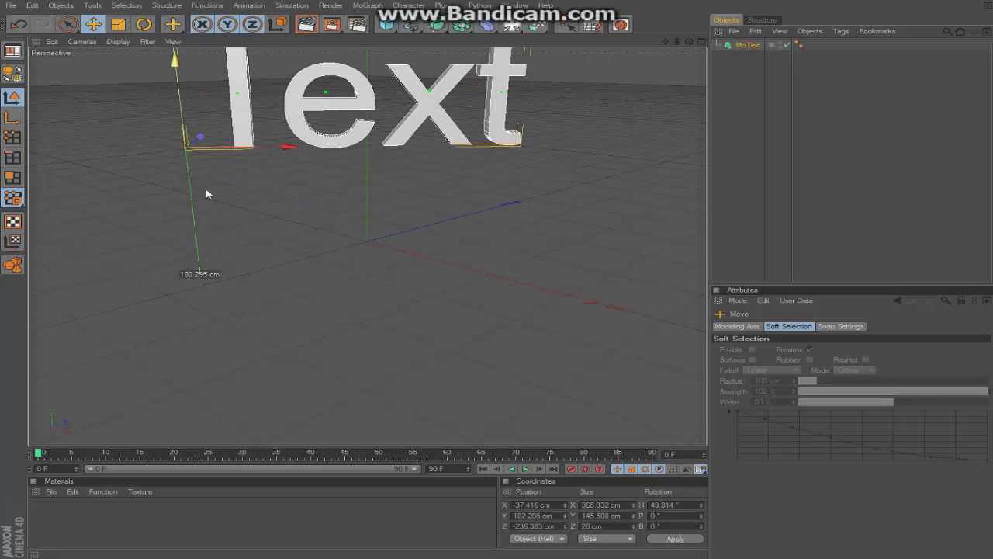
drag(665, 41, 643, 44)
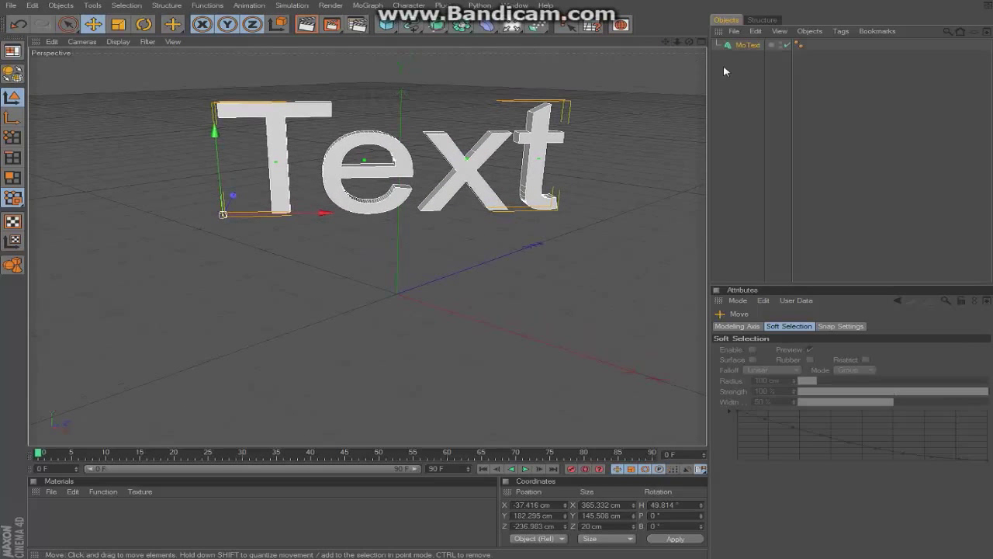
click(447, 5)
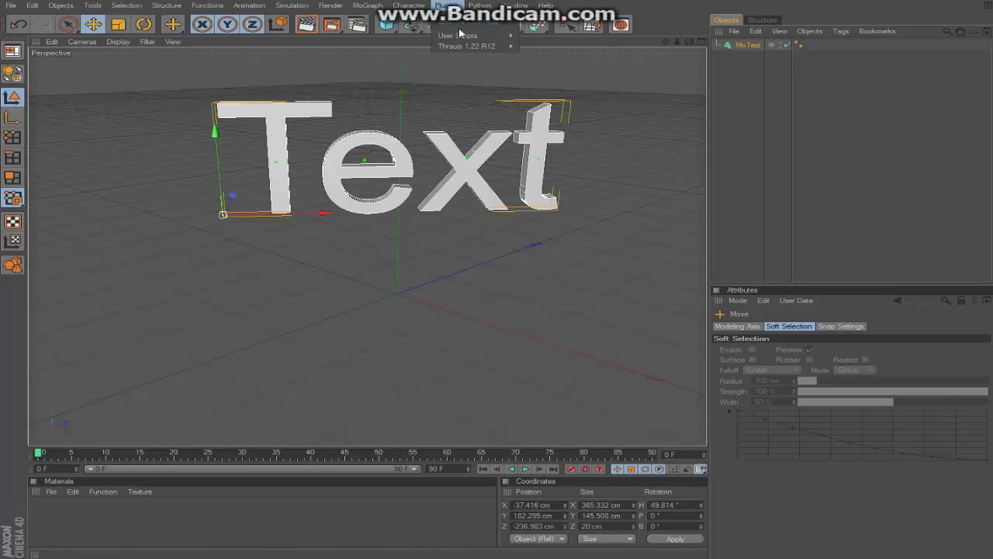
- Fracture the Text with Thrausi into four letters set to break On Collision
mouse_move(470, 47)
click(546, 50)
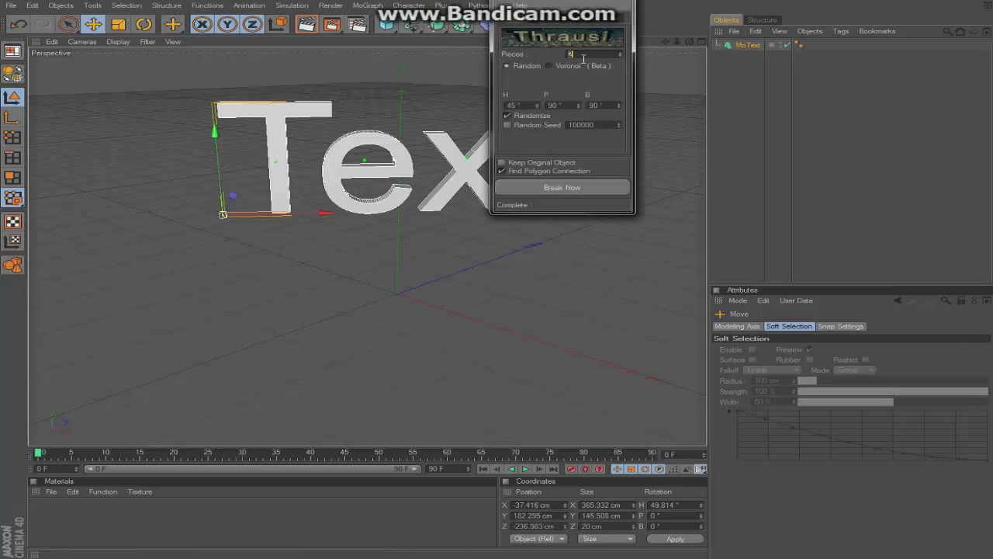
click(565, 22)
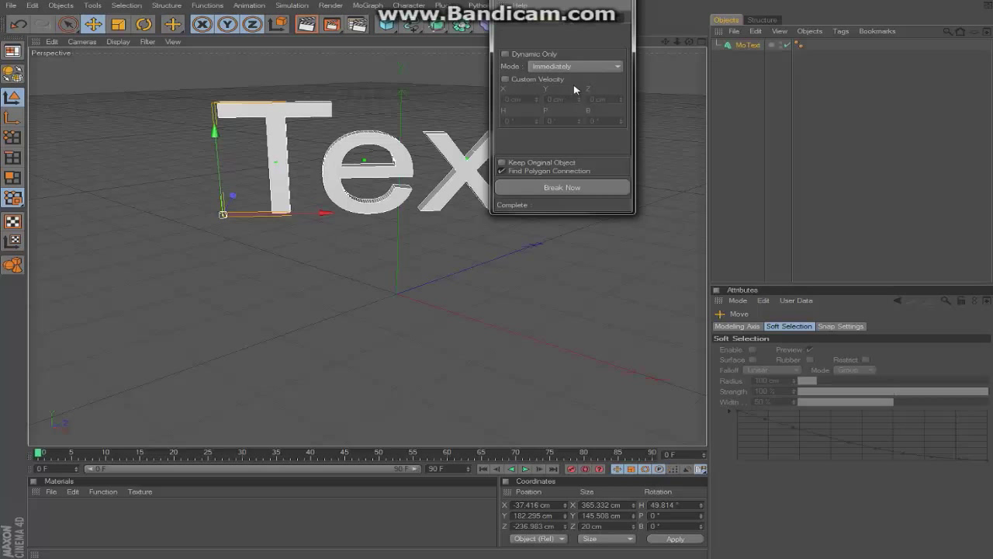
click(588, 68)
click(589, 100)
click(593, 188)
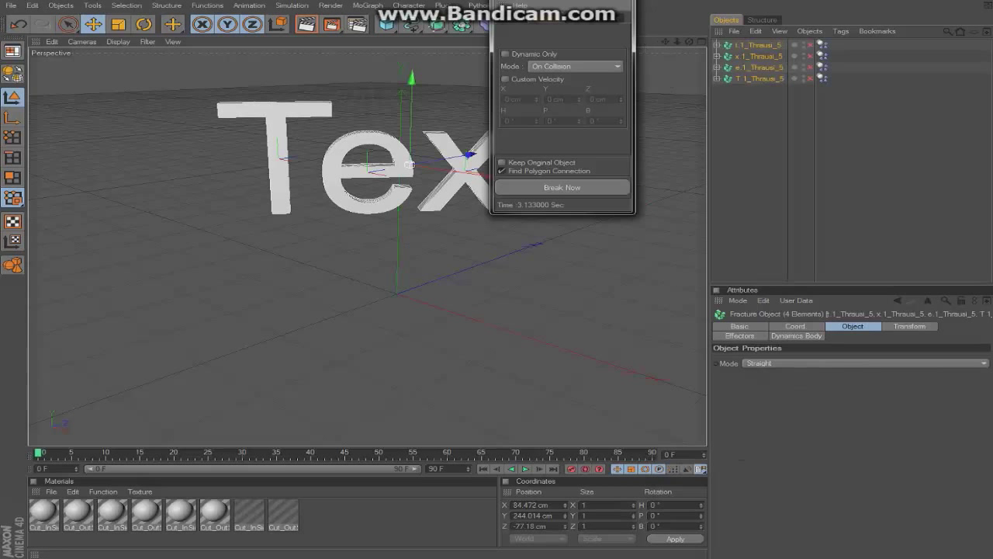
click(628, 4)
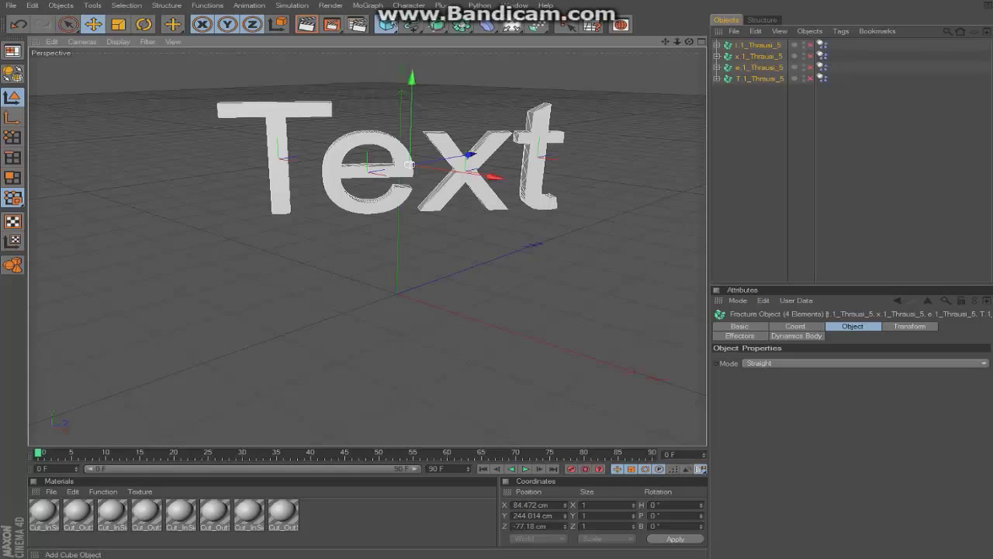
click(387, 24)
- Add a floor Plane sized 2000 × 2000 cm
click(509, 55)
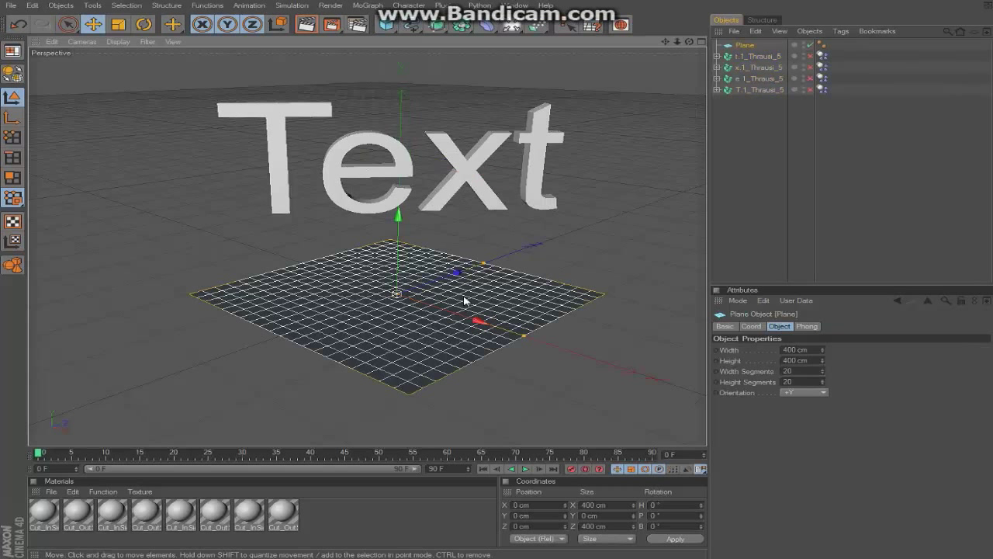
click(804, 350)
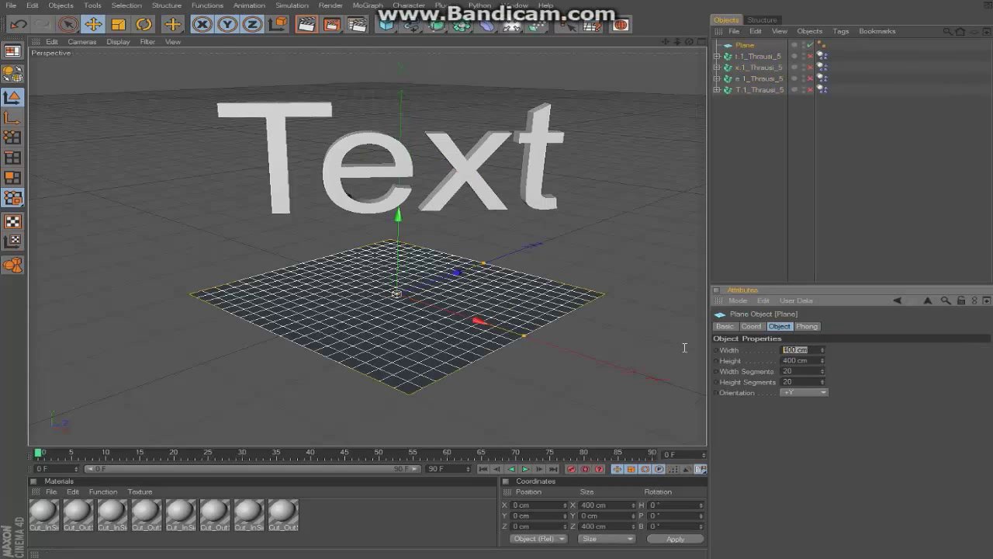
text(2000)
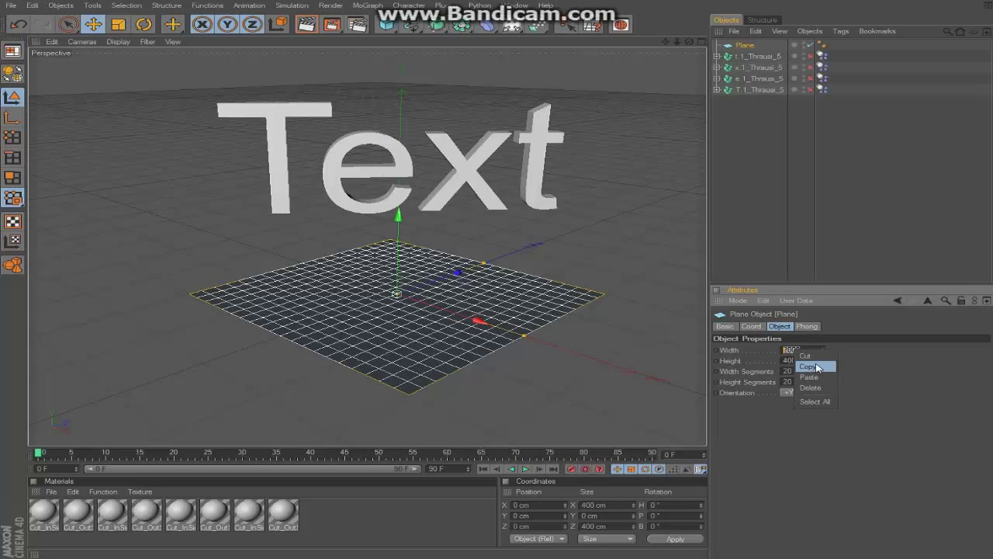
key(Tab)
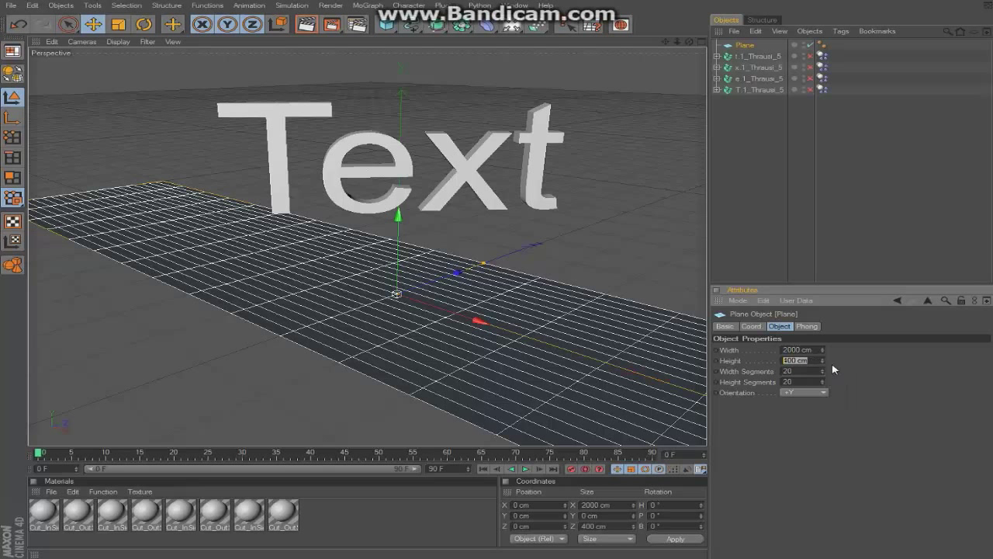
text(5)
text(000)
key(Return)
click(860, 254)
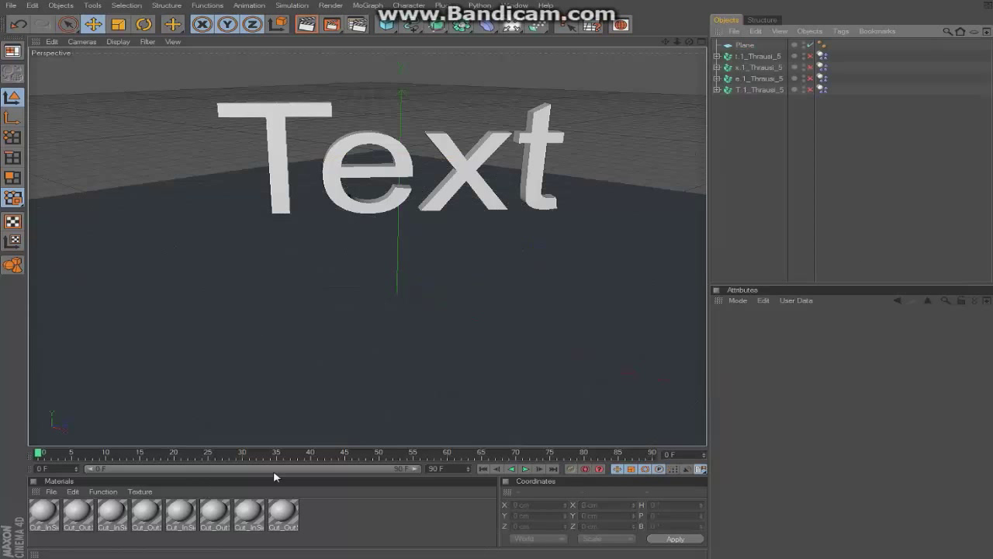
- Extend the animation's last frame and preview range to 200 F
click(441, 468)
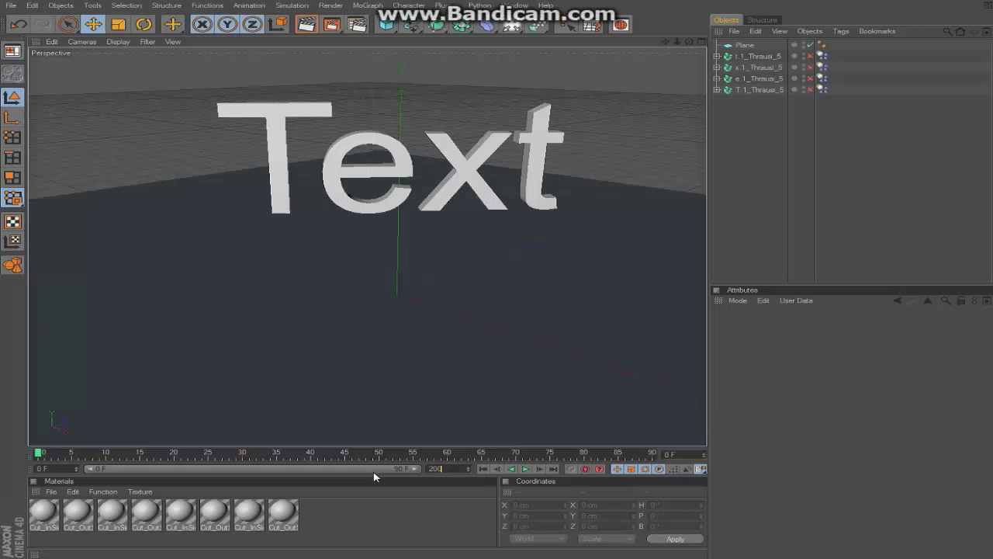
click(732, 472)
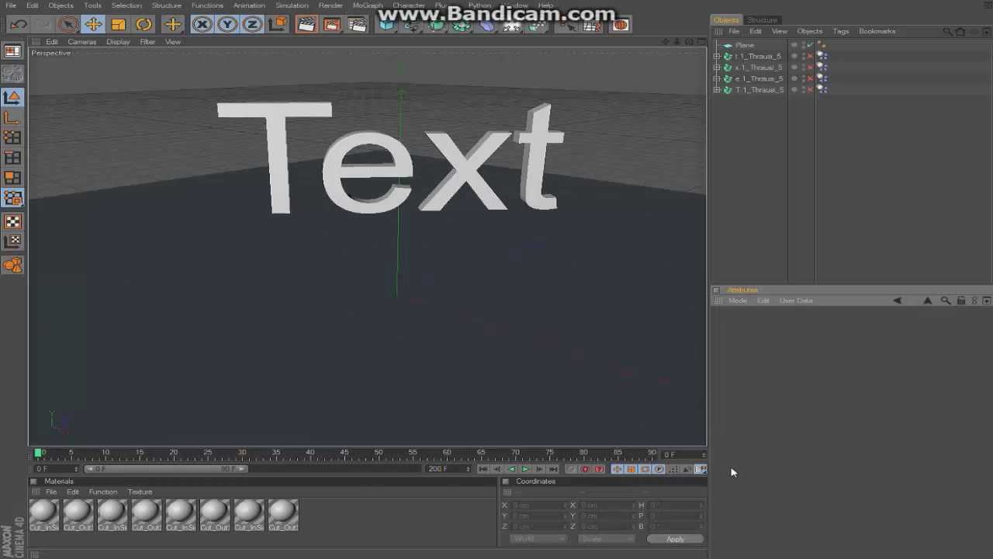
double_click(247, 469)
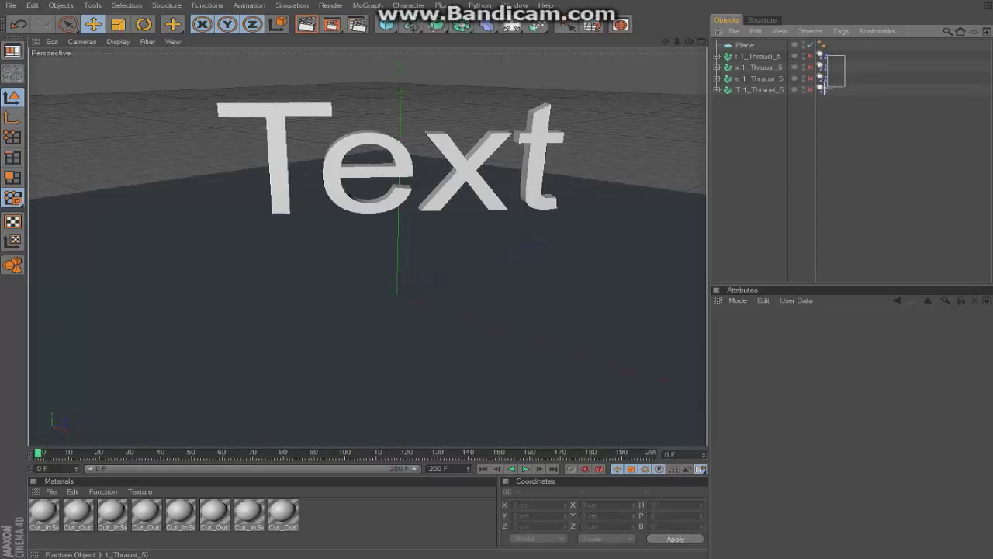
click(752, 47)
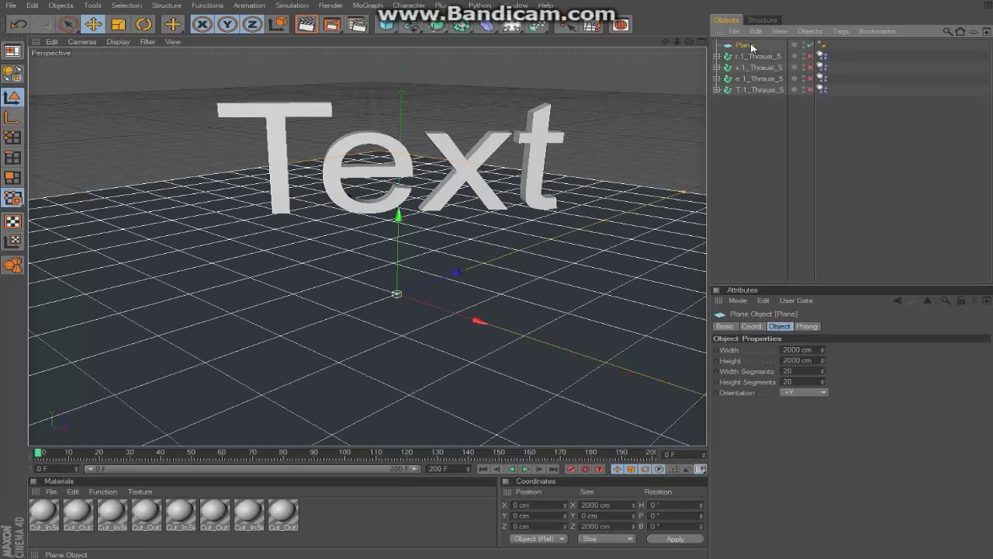
- Add Dynamics Body tags to the four letters with trigger set to Immediately
right_click(752, 48)
mouse_move(804, 99)
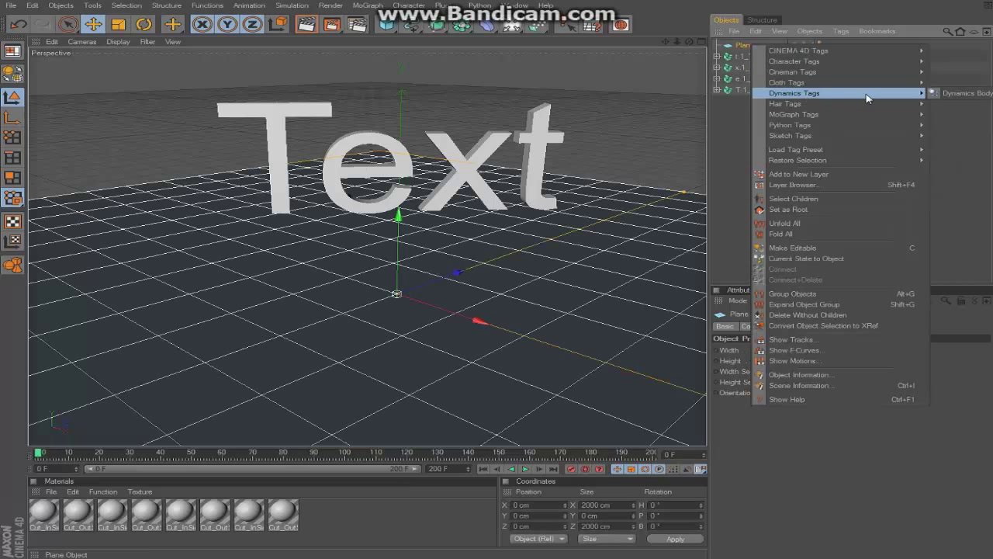
click(721, 102)
right_click(752, 48)
mouse_move(802, 78)
mouse_move(800, 99)
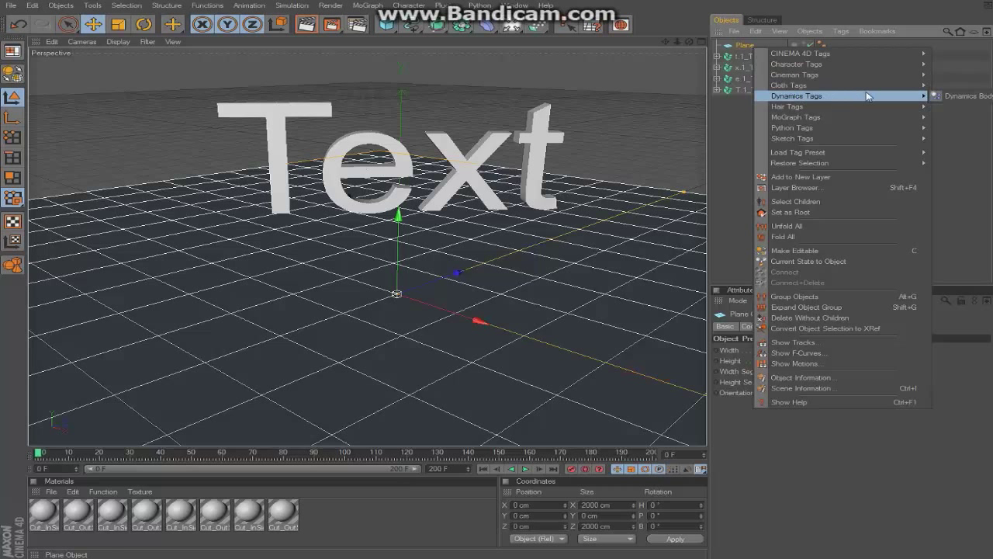
click(966, 95)
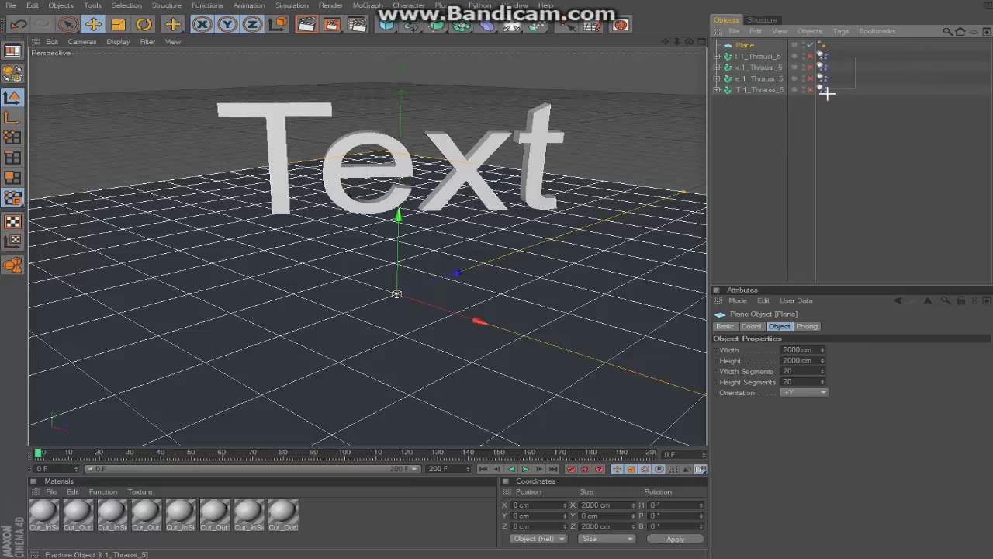
drag(825, 89, 814, 50)
click(835, 396)
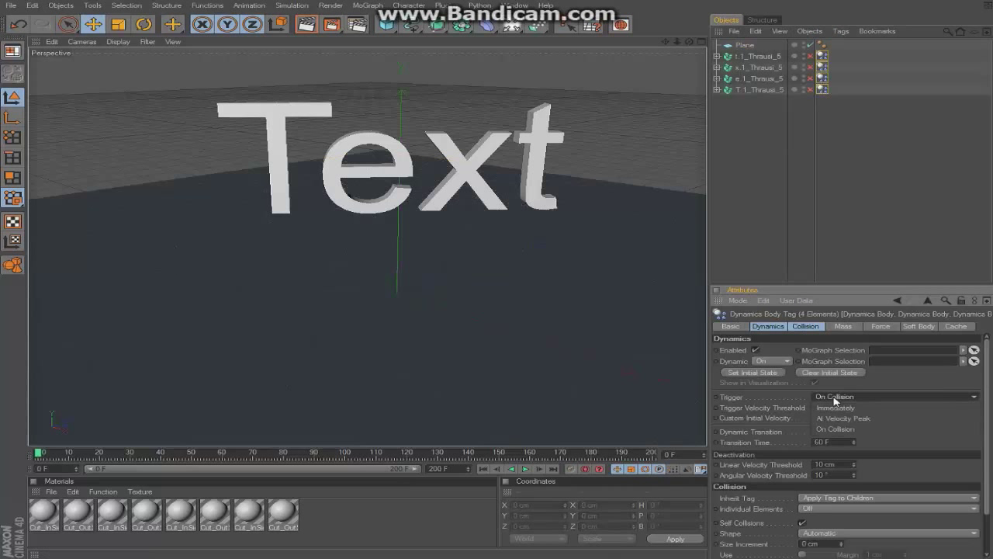
click(836, 408)
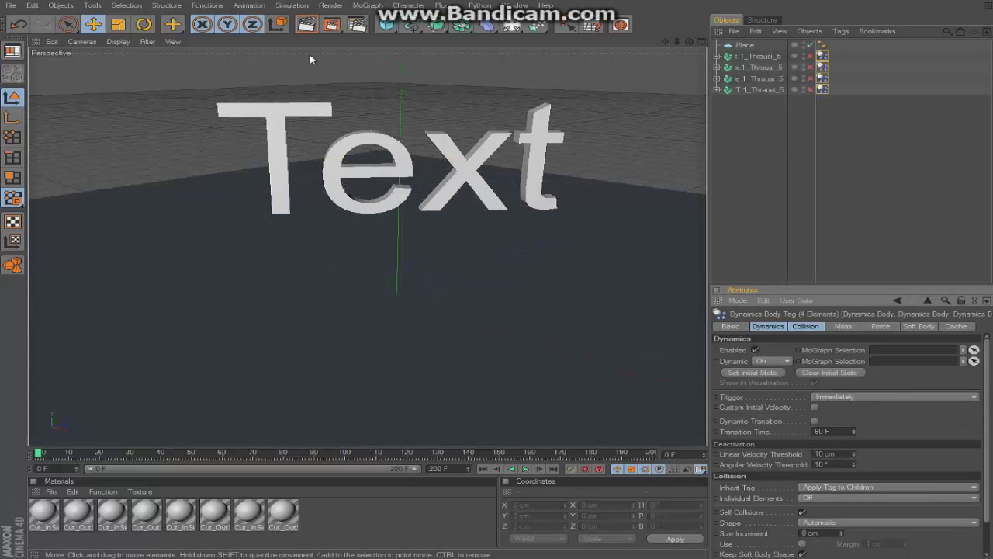
- Test-play, rewind, then give the Plane a Dynamics Body triggering At Velocity Peak
click(525, 469)
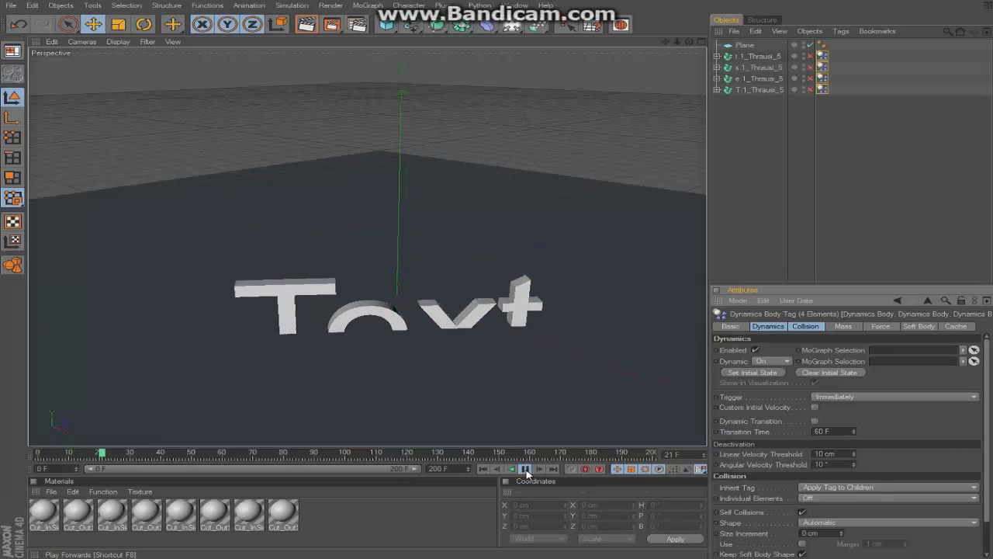
click(526, 469)
drag(150, 454, 37, 454)
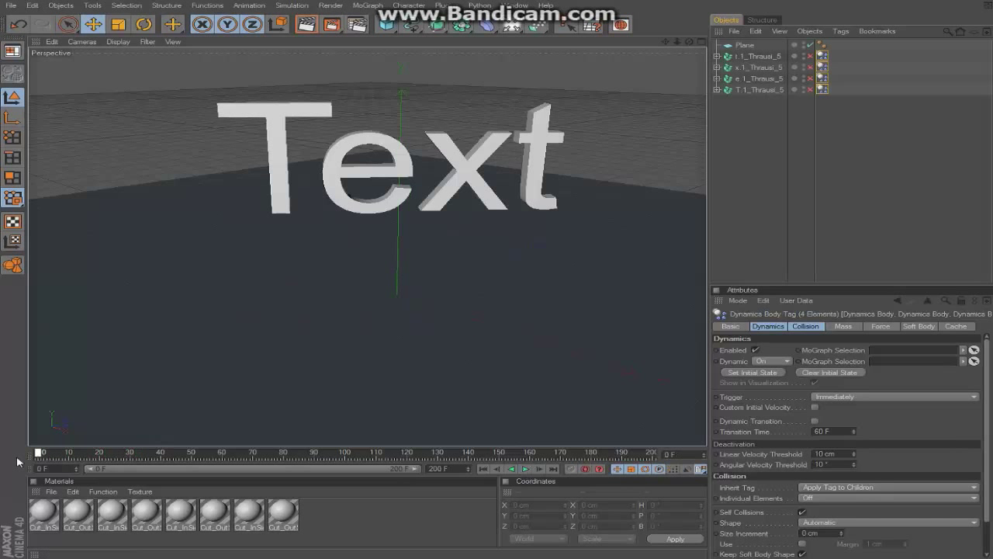
click(743, 45)
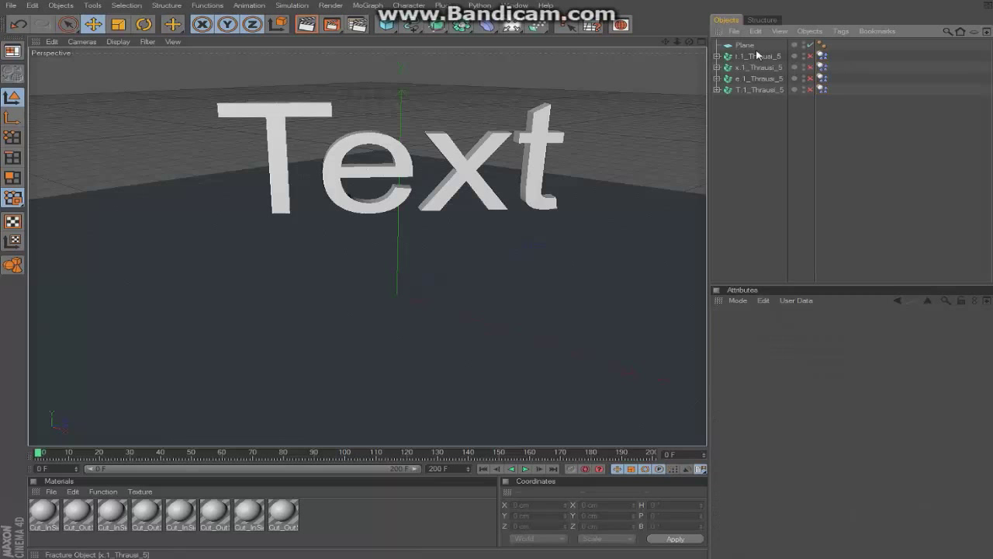
right_click(745, 45)
mouse_move(791, 92)
click(943, 93)
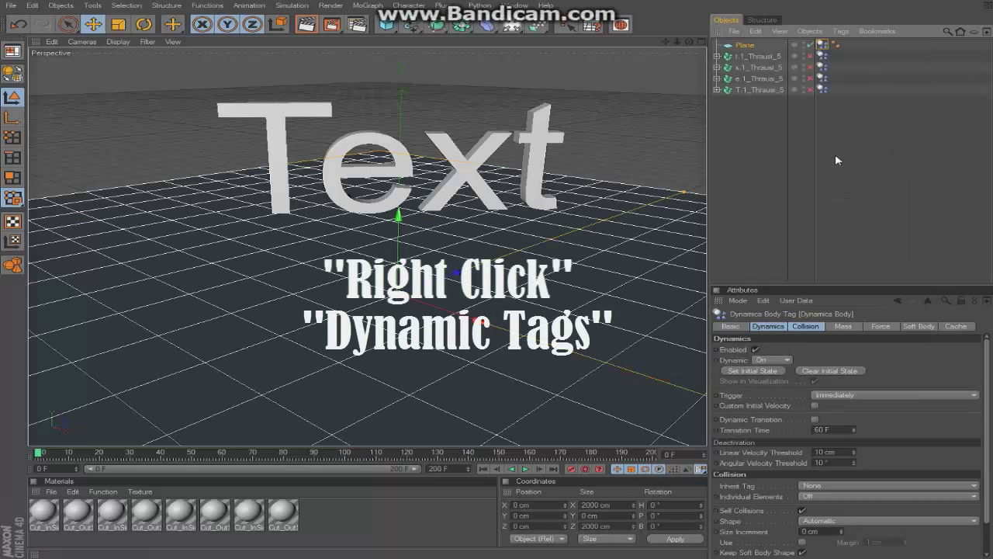
click(838, 395)
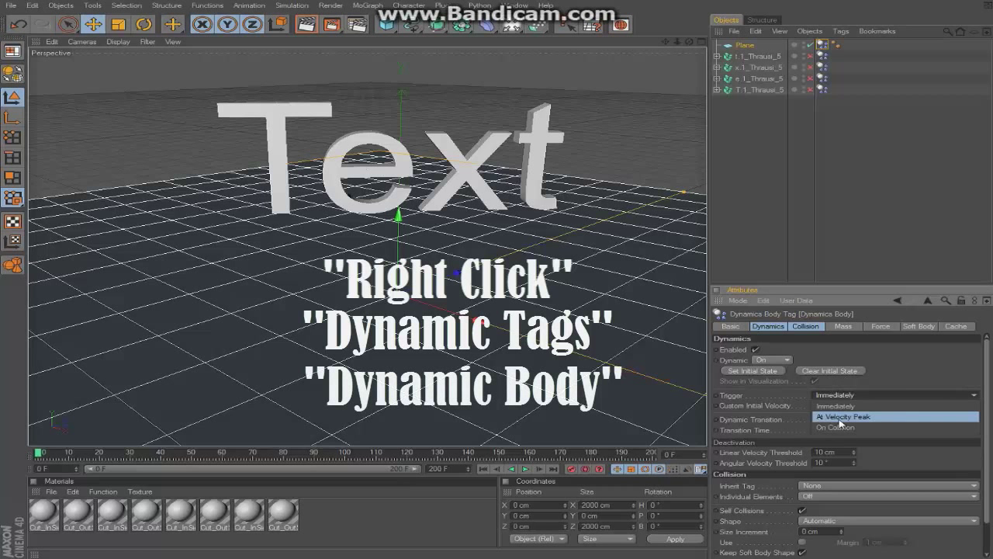
click(841, 417)
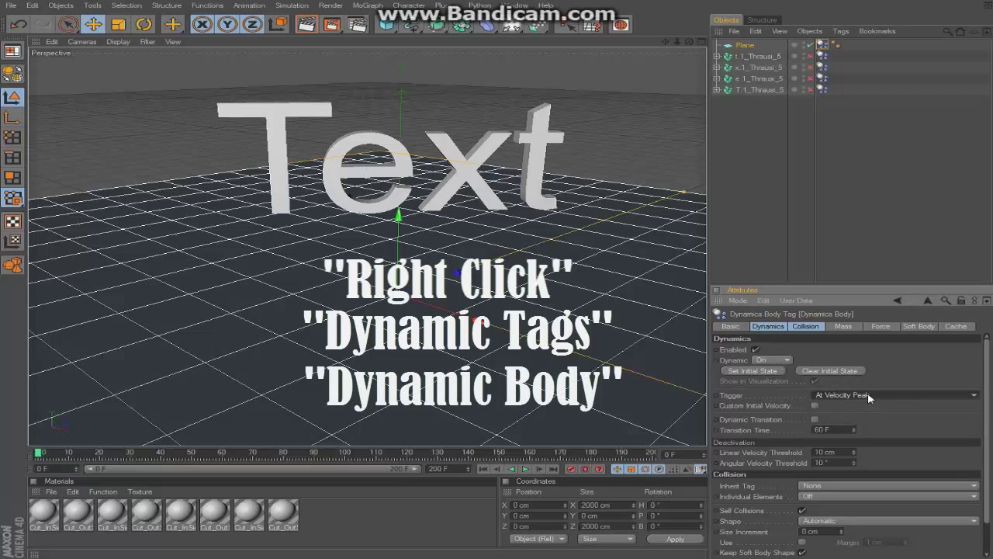
- Test the Plane with On Collision, then revert to At Velocity Peak and replay
click(868, 394)
click(842, 418)
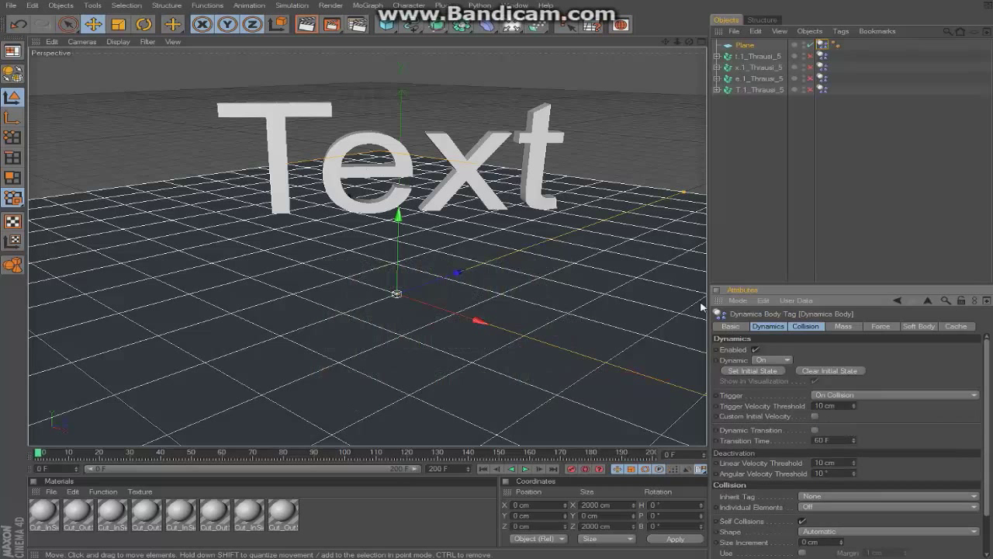
click(525, 469)
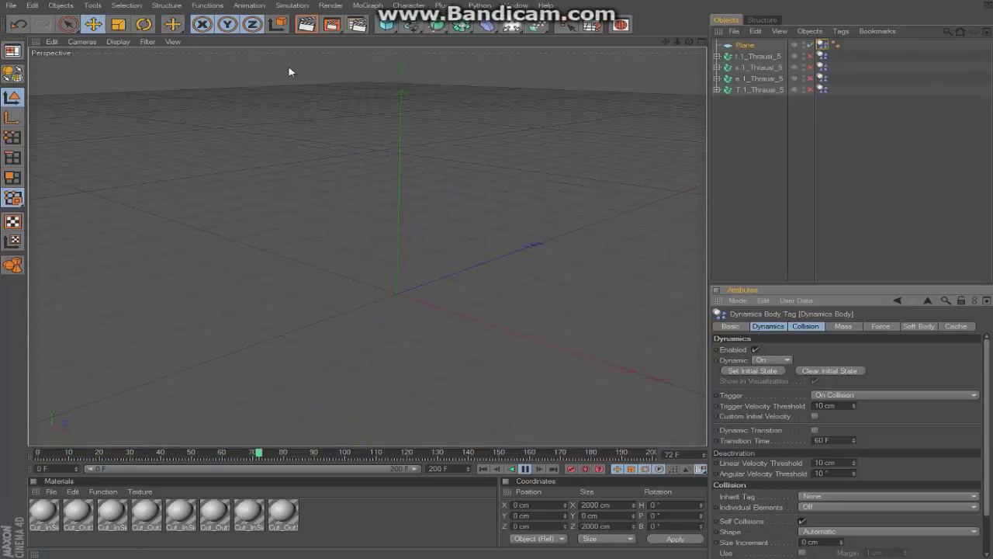
click(526, 468)
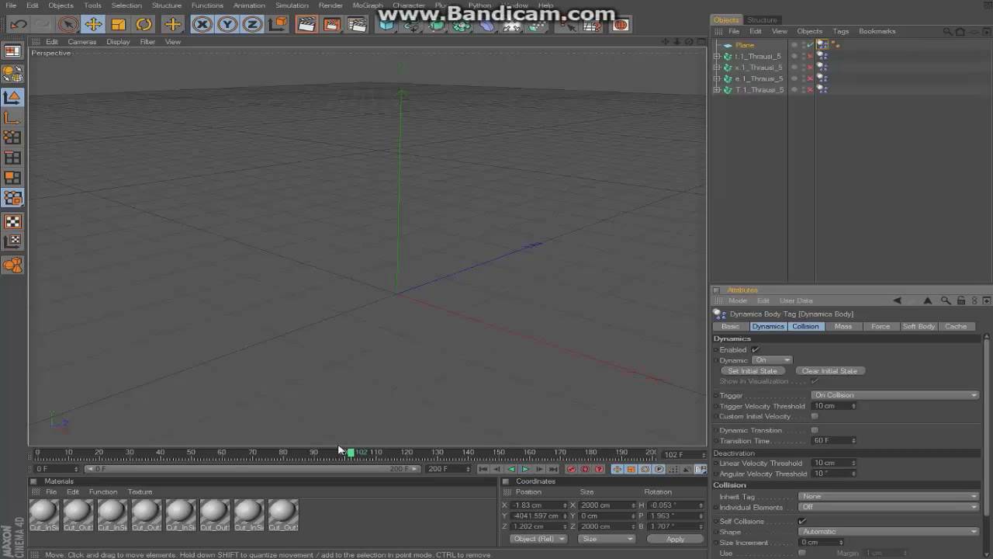
drag(351, 453, 14, 426)
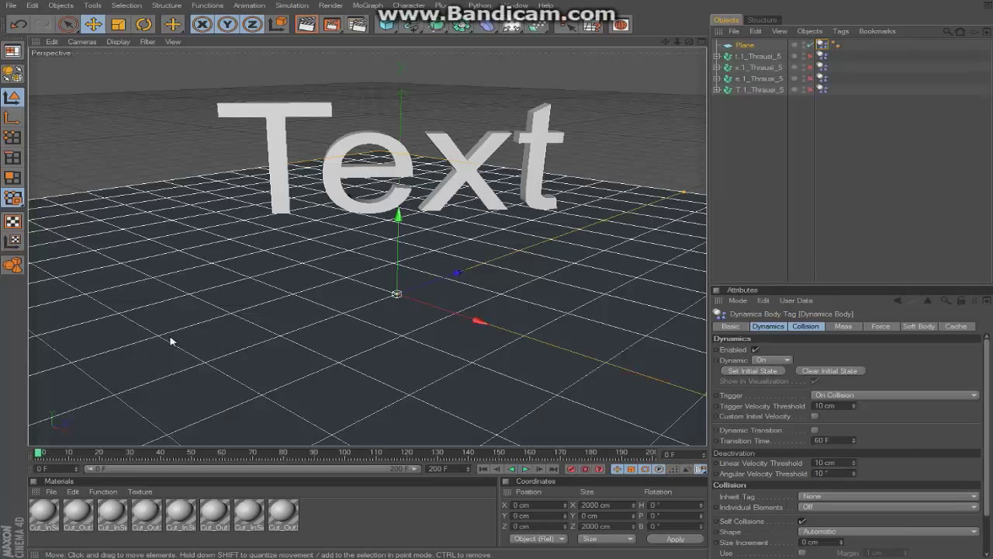
click(852, 394)
click(852, 419)
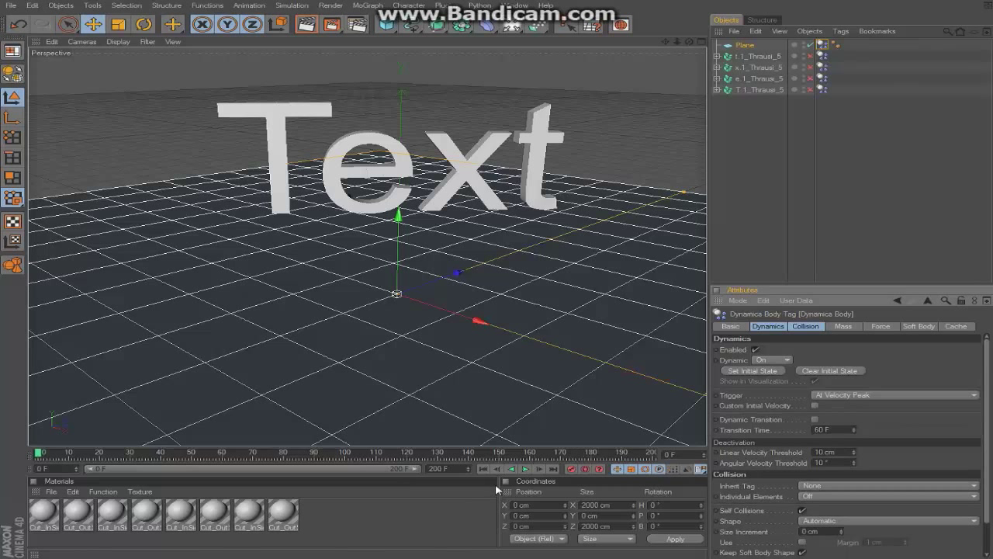
click(526, 469)
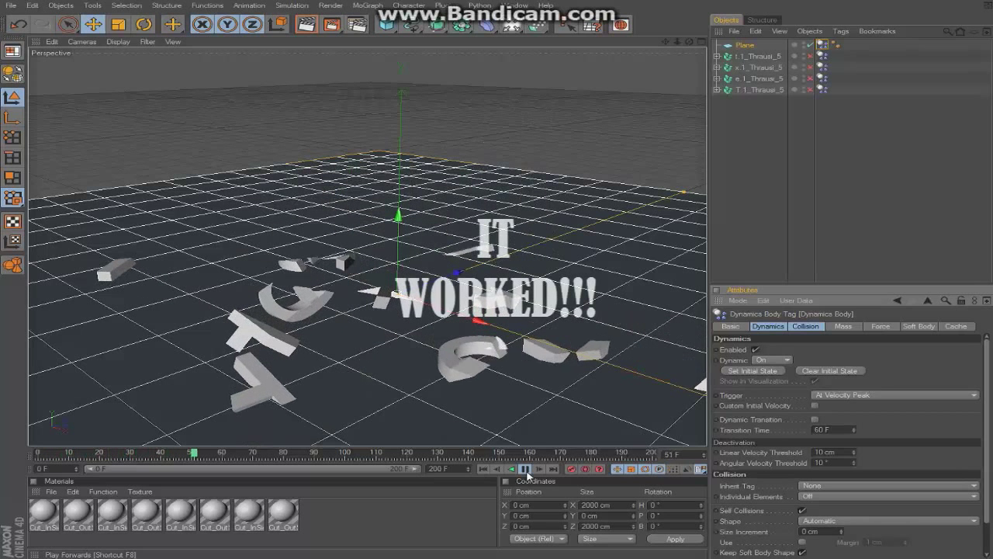
click(526, 470)
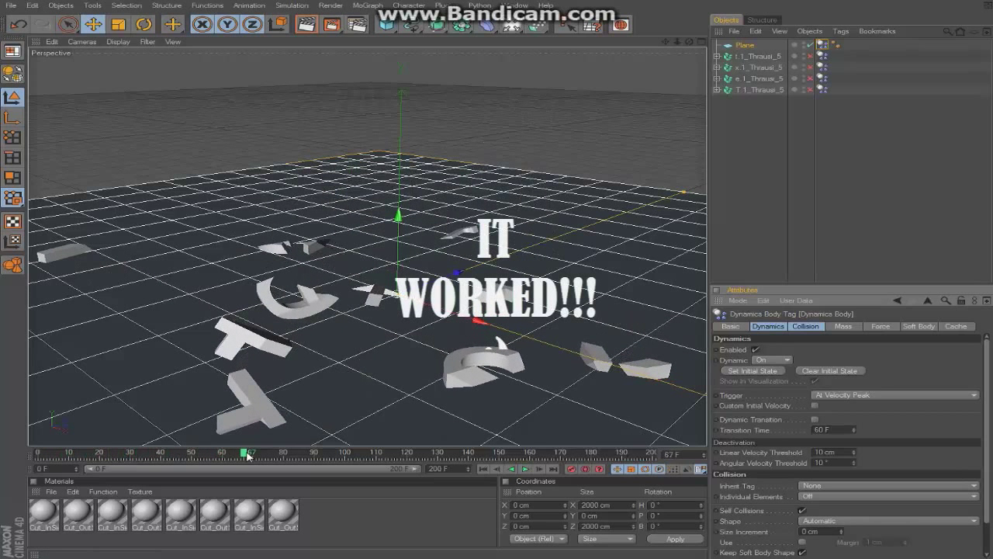
drag(247, 456, 23, 454)
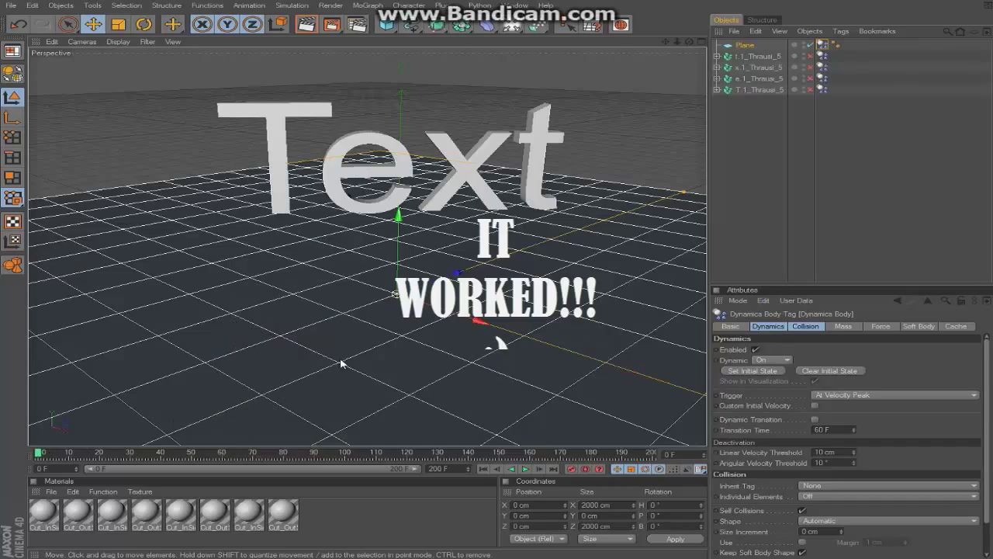
drag(689, 43, 646, 65)
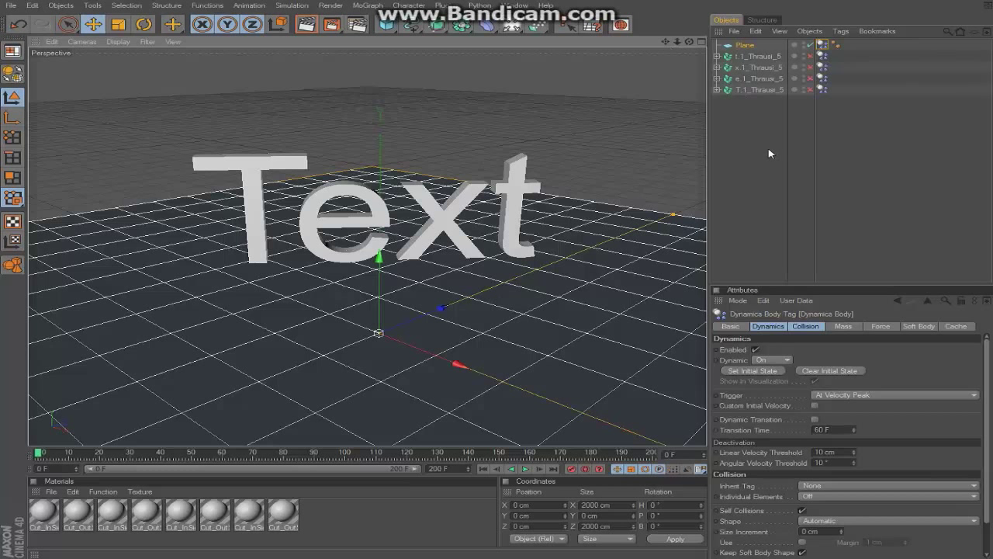
- Select the four letters, set their trigger to On Collision, and keyframe it at frame 0
click(772, 155)
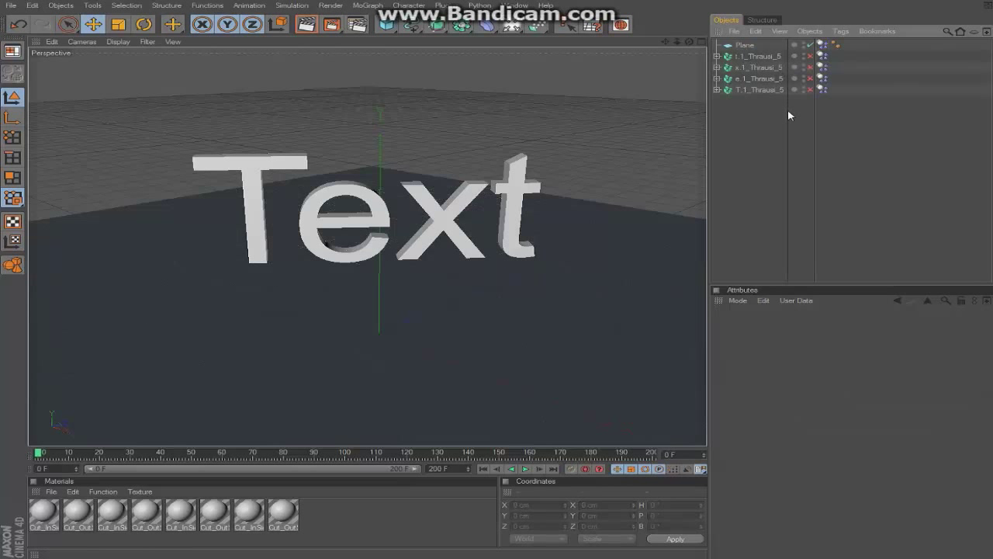
drag(767, 73, 764, 49)
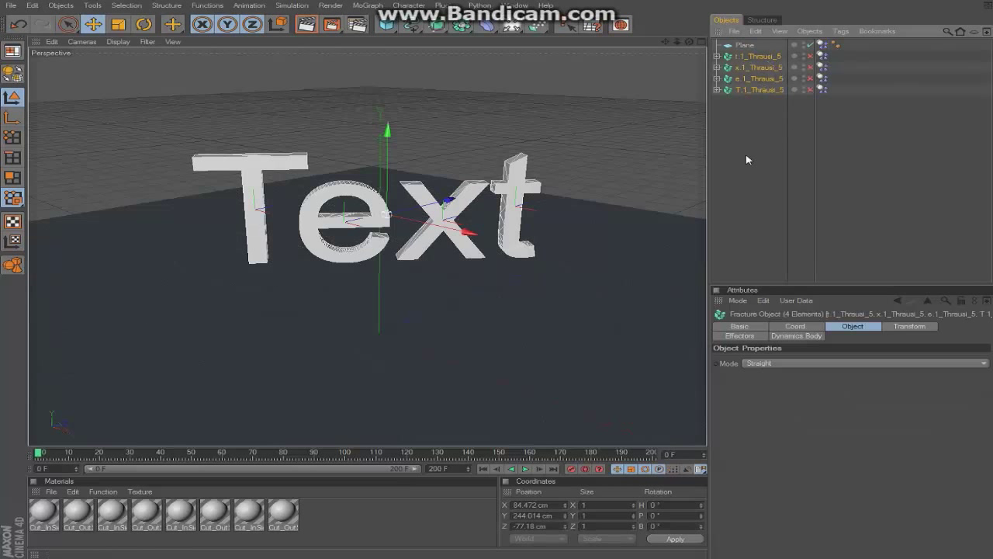
click(792, 336)
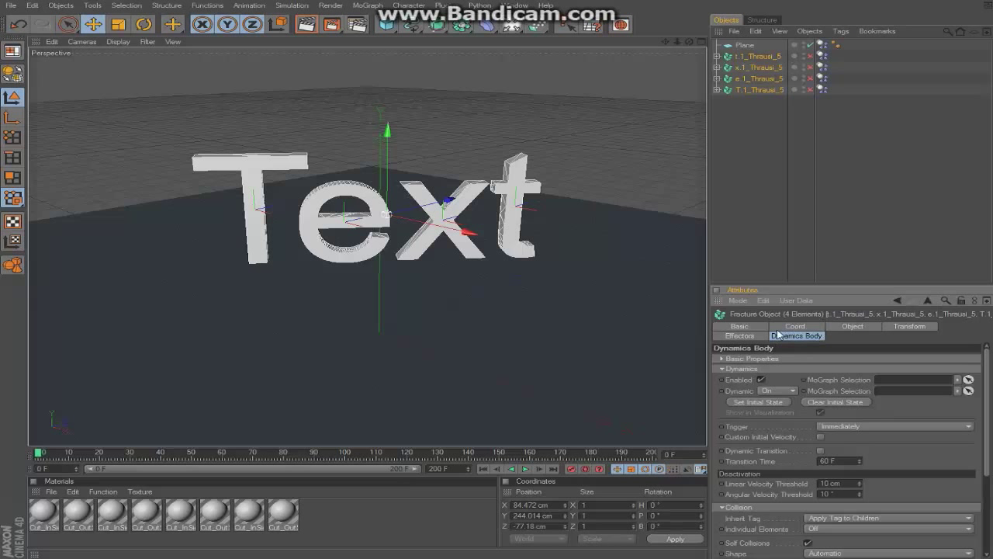
click(754, 240)
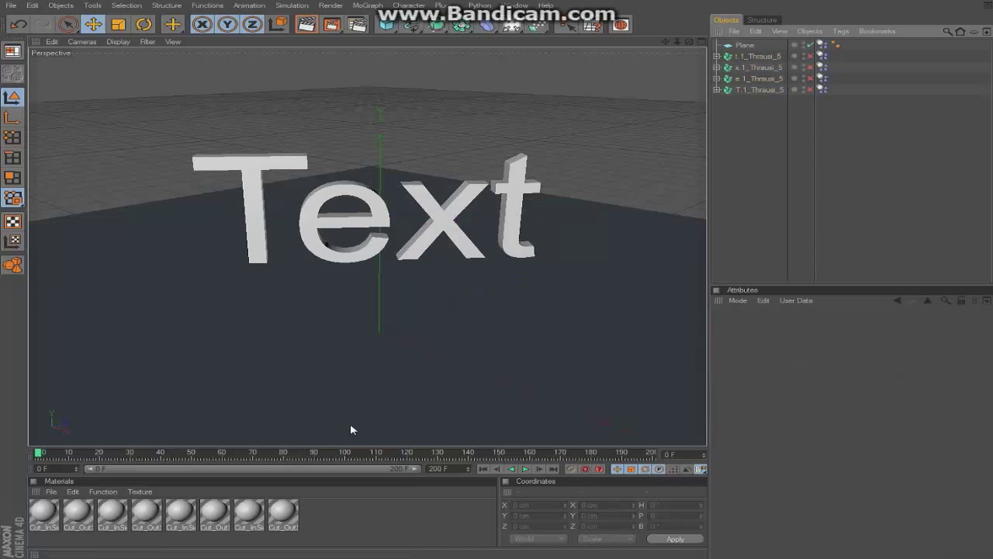
drag(737, 115, 781, 62)
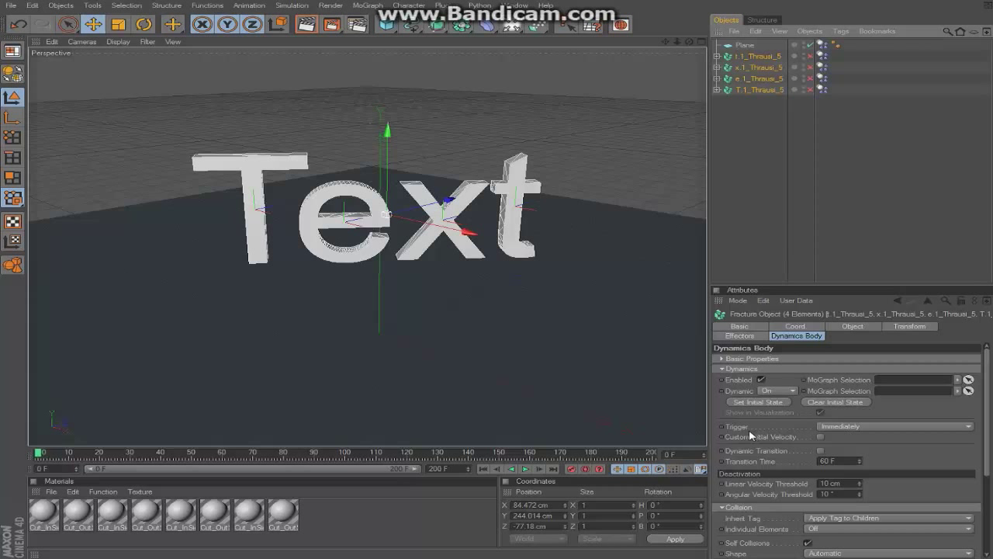
click(829, 427)
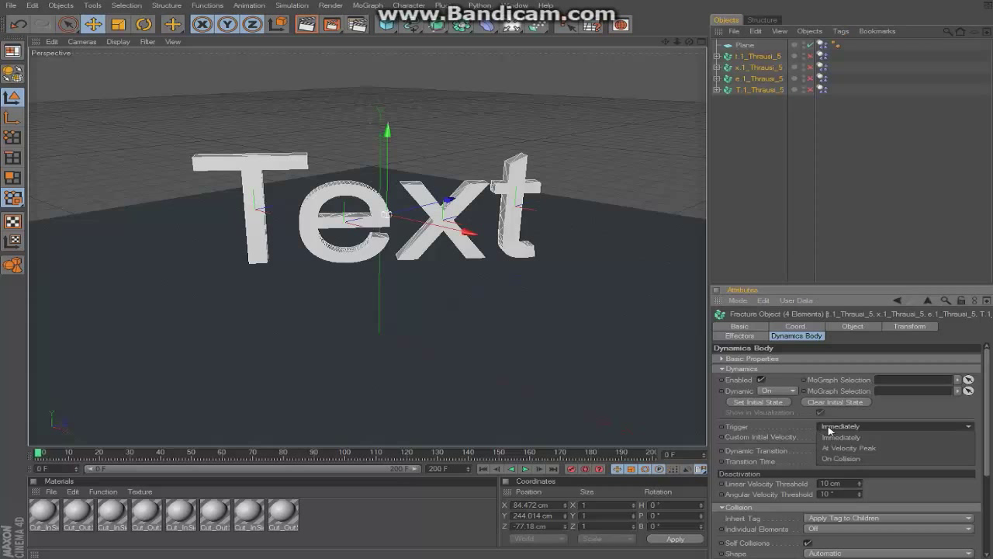
click(858, 458)
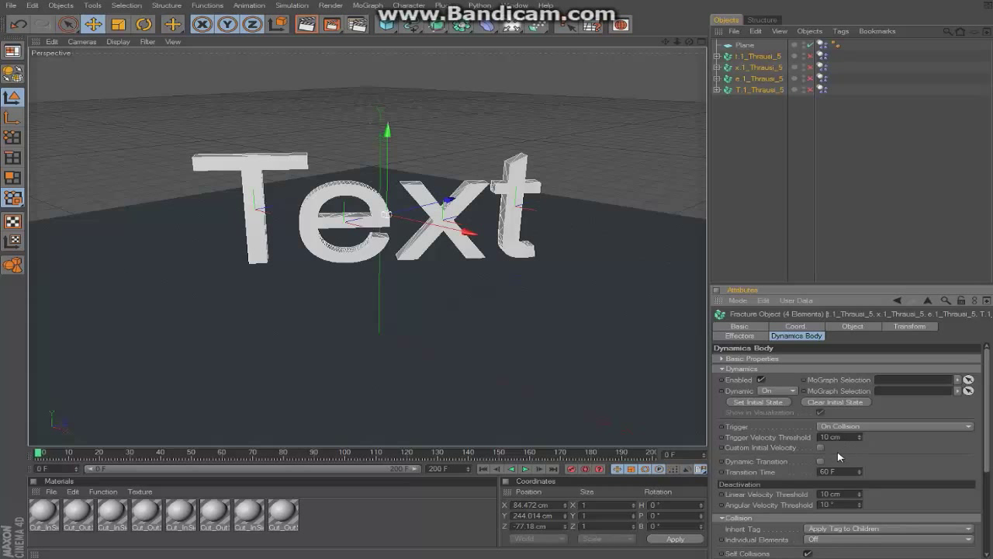
click(721, 427)
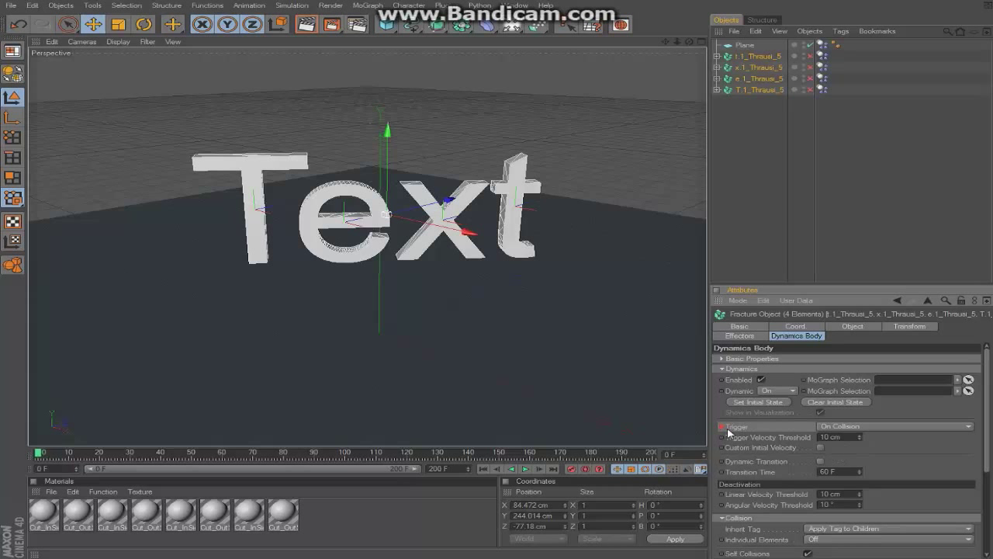
- Key the trigger as Immediately at frame 40, then rewind and play from frame 0
click(526, 469)
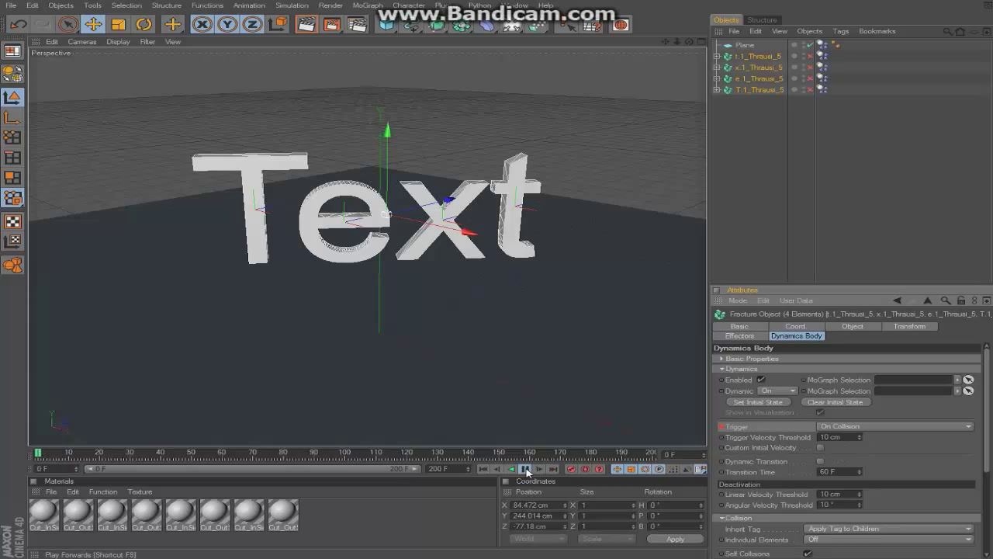
click(526, 469)
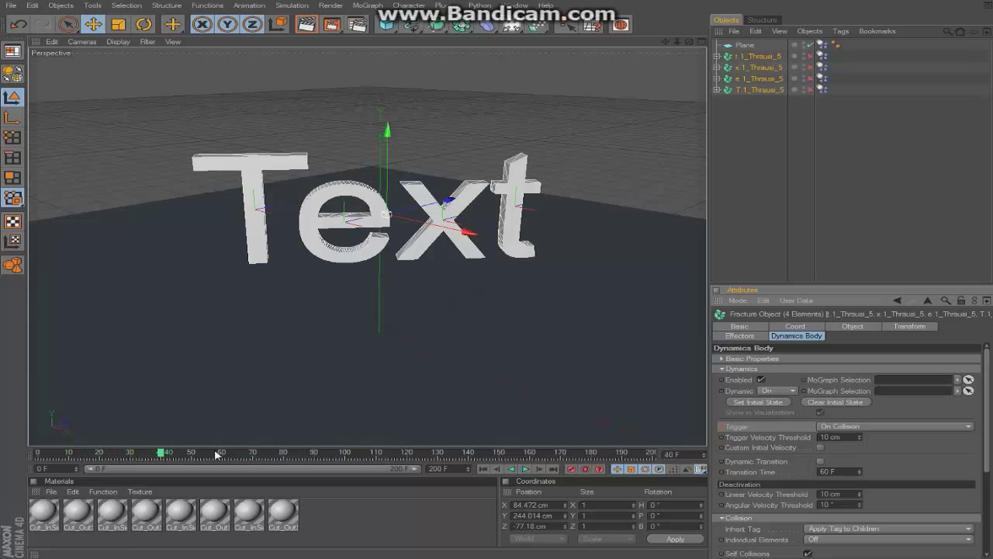
click(845, 426)
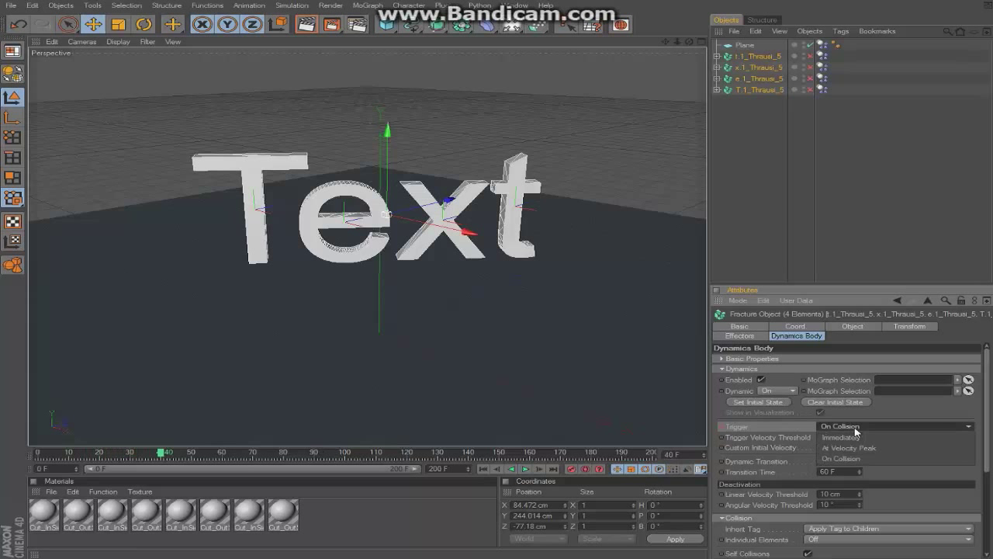
click(846, 437)
click(482, 469)
click(526, 469)
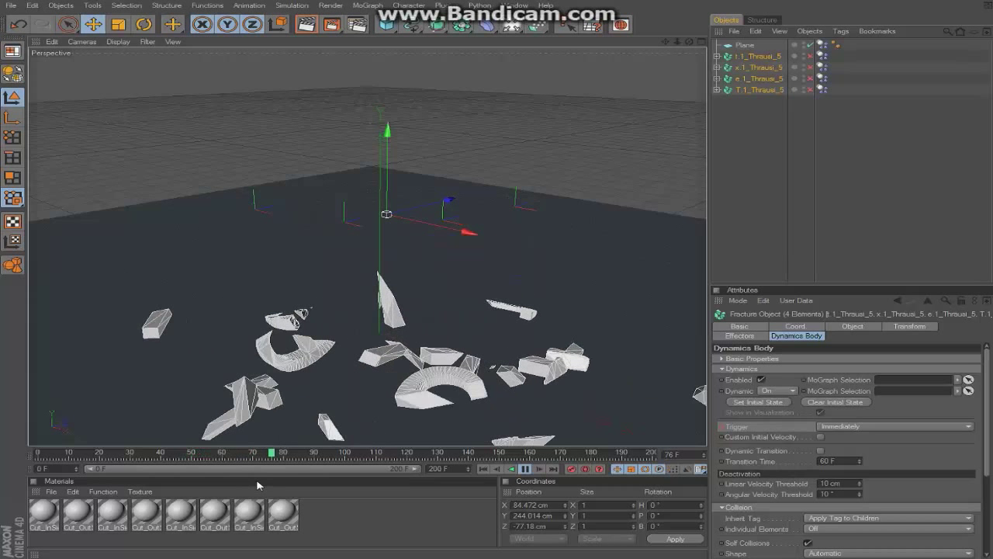
- Pause playback at frame 95 and clear the fracture object selection
click(526, 468)
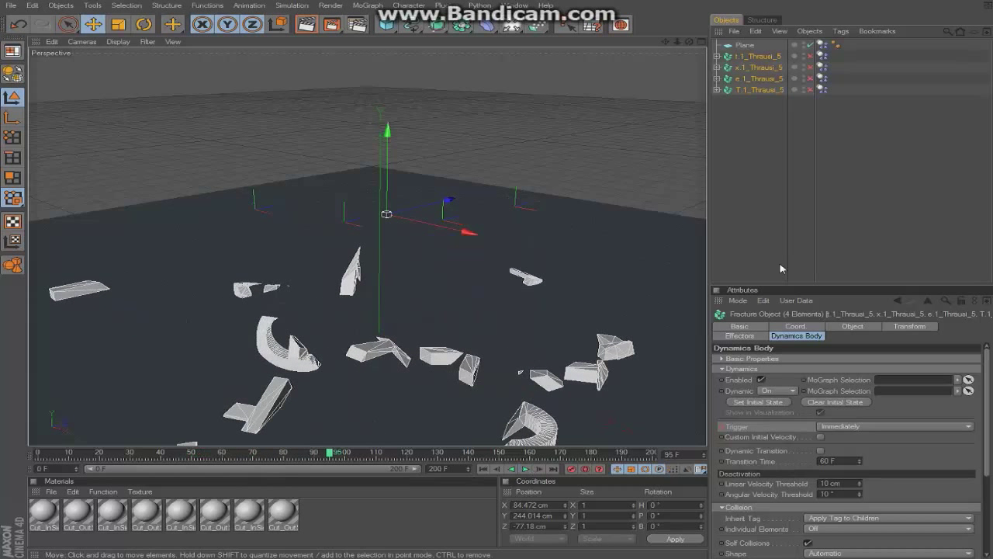
click(757, 211)
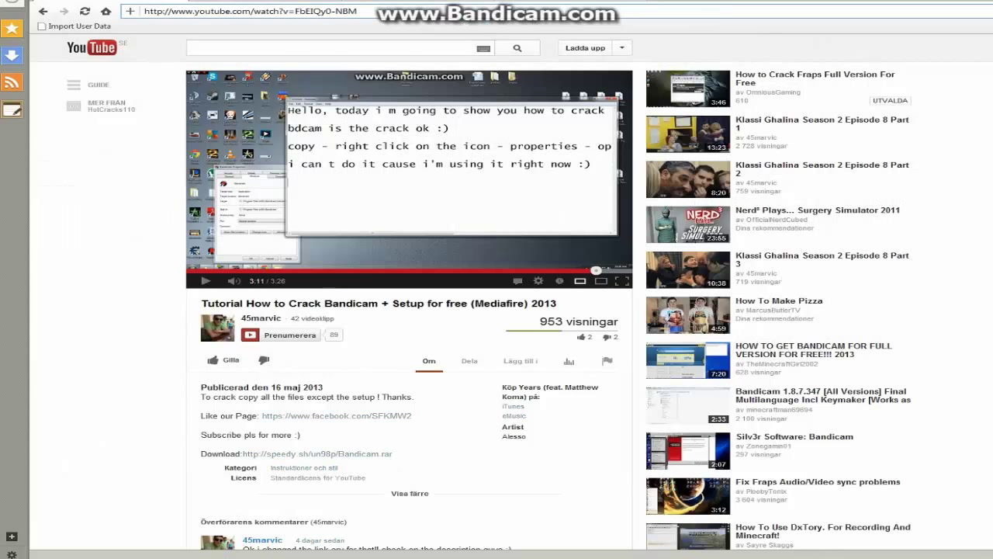
- Go to the YouTube home page from the browser address bar
click(194, 11)
text(e)
click(185, 29)
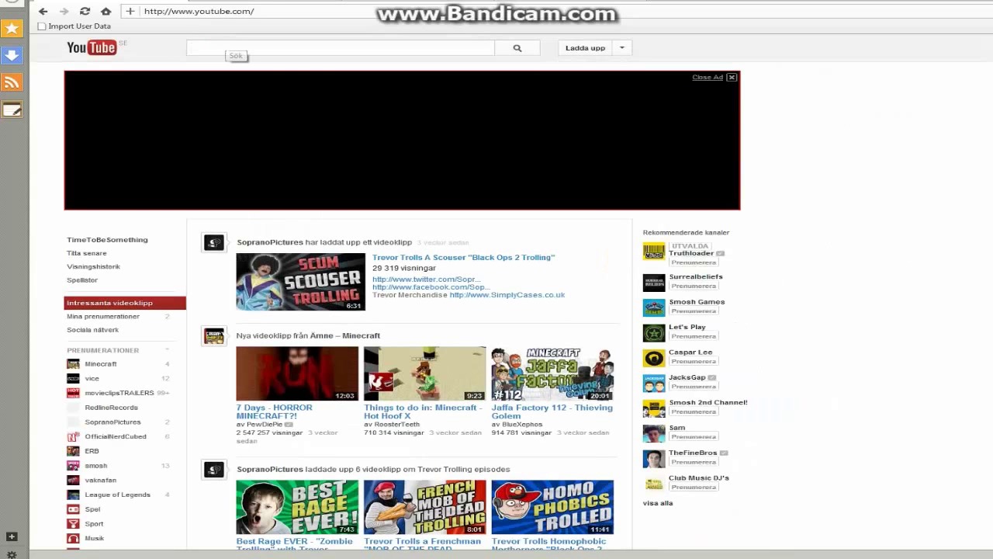
- Search YouTube for the SicDesignz channel, correcting 'sick designs' to 'sic designz'
text(sicdesig)
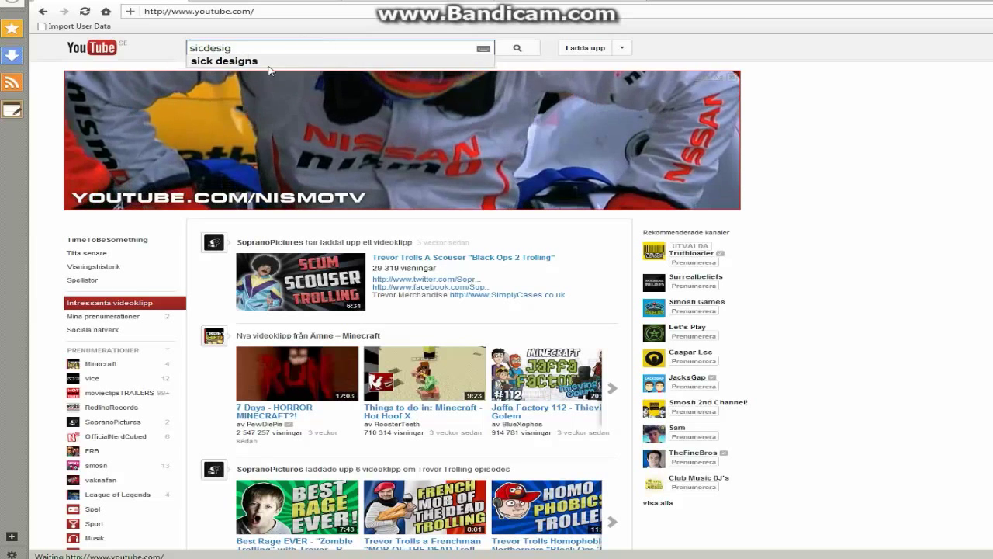
click(271, 60)
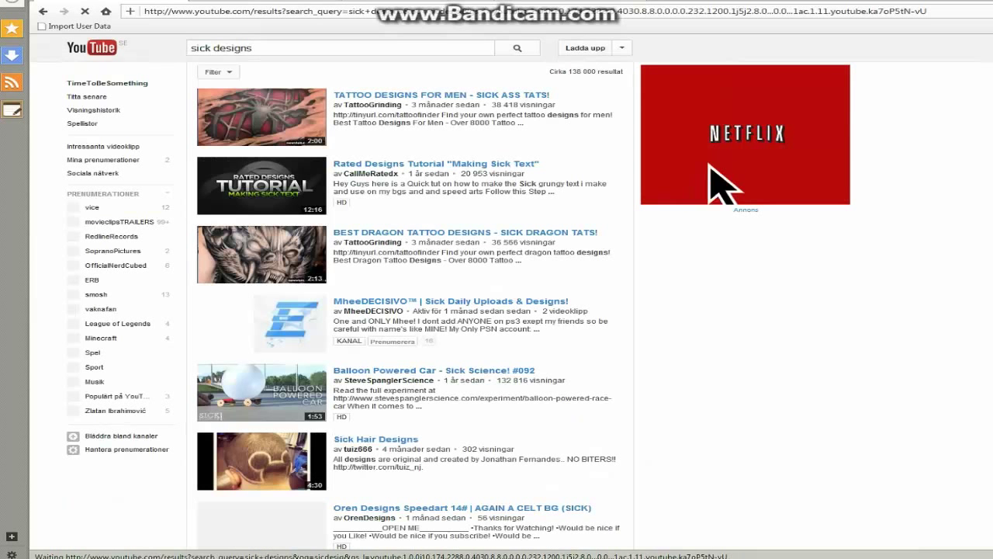
key(BackSpace)
text(z)
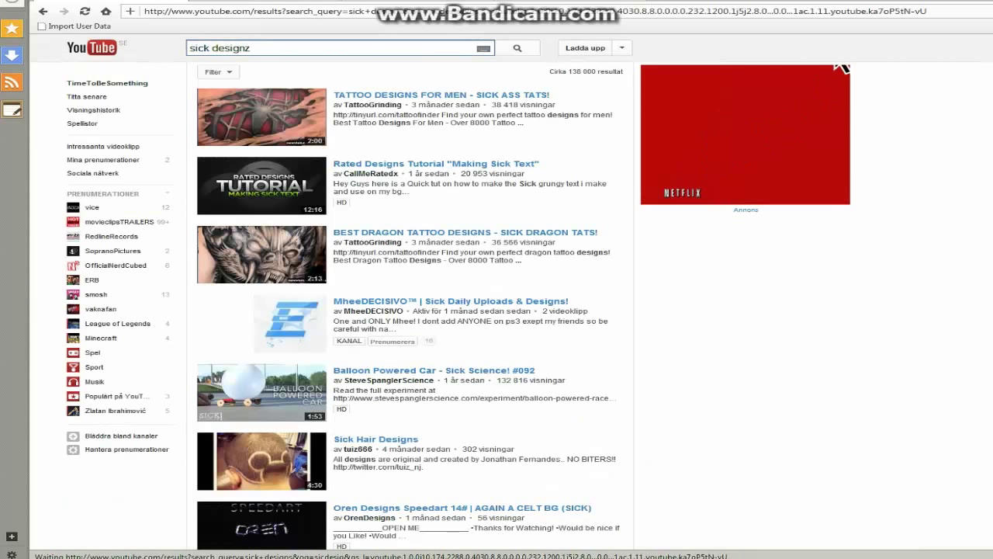
click(266, 69)
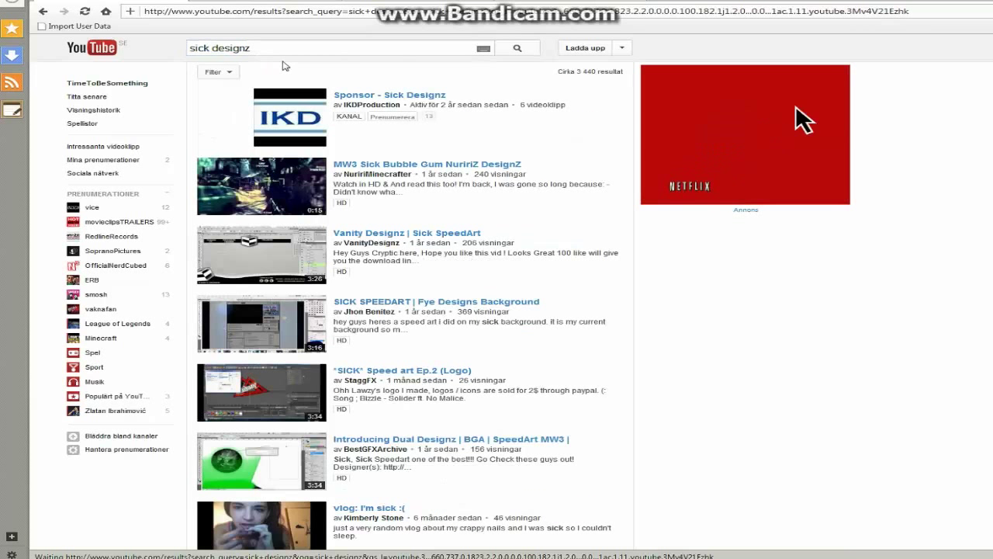
click(210, 48)
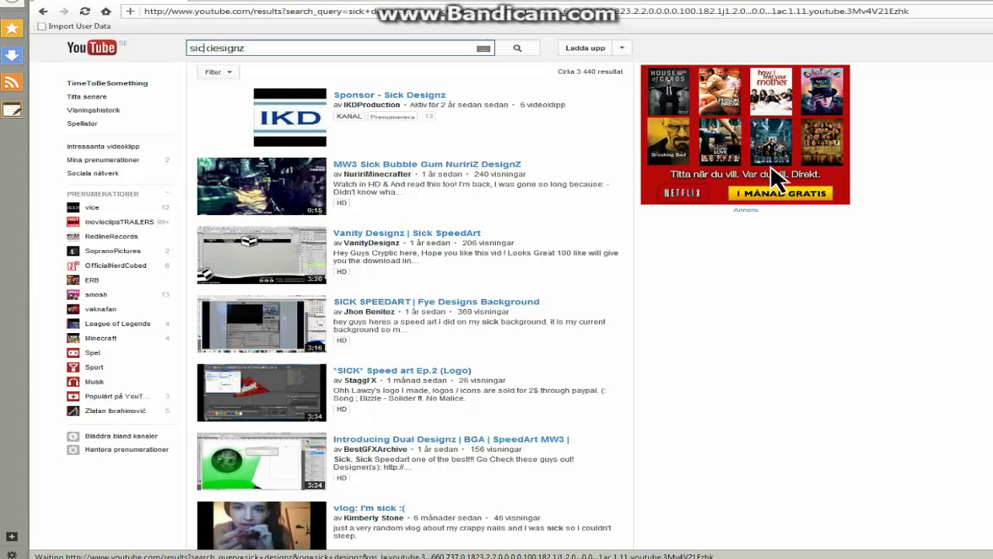
key(BackSpace)
click(256, 72)
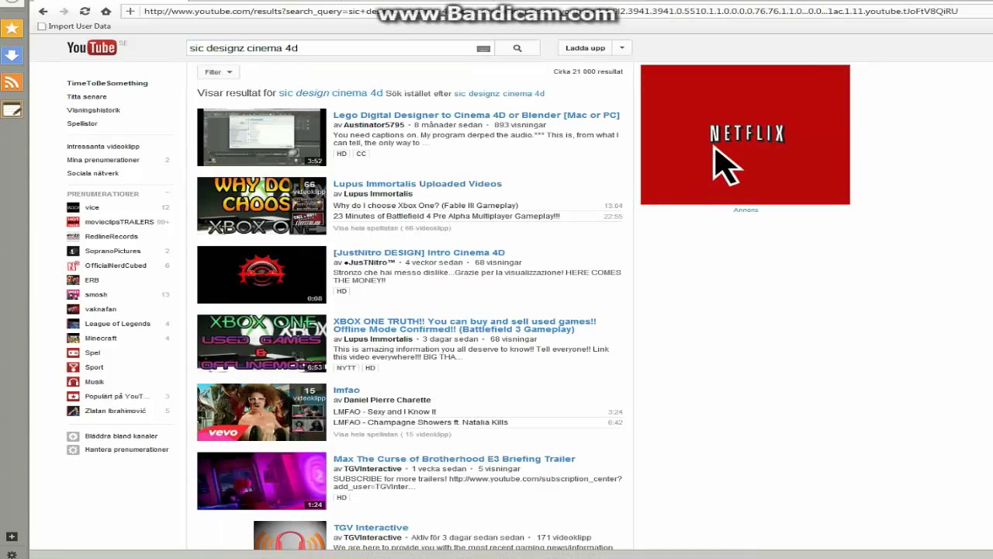
- Refine the search to 'sicdesignz cinema 4d' and open 'How To Create A Sound Effector In Cinema 4D'
click(351, 94)
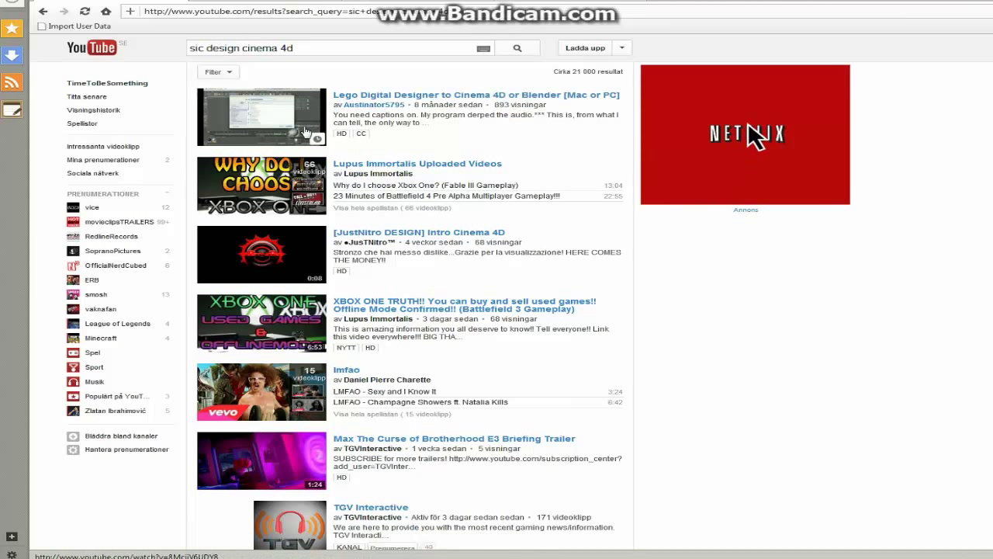
click(205, 49)
key(BackSpace)
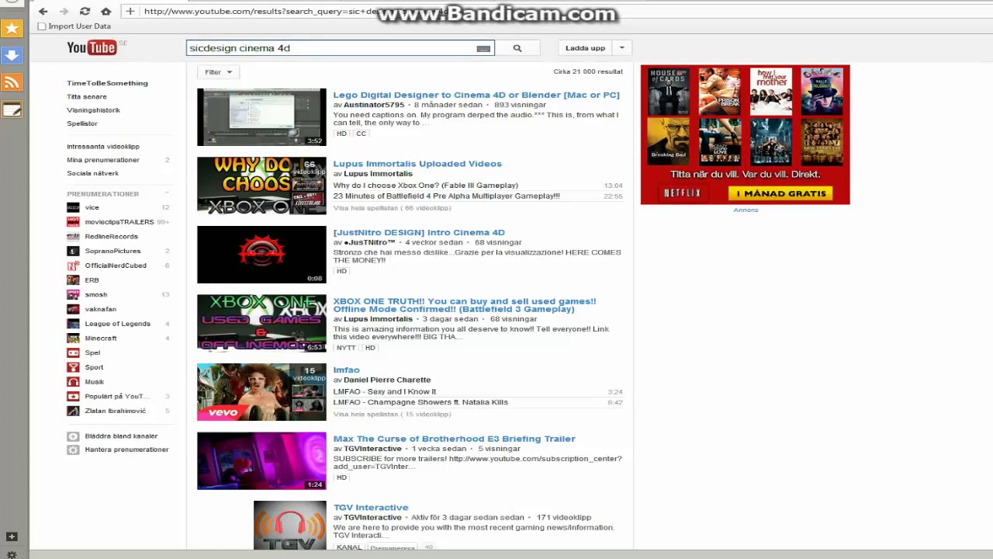
click(241, 48)
text(,)
key(Return)
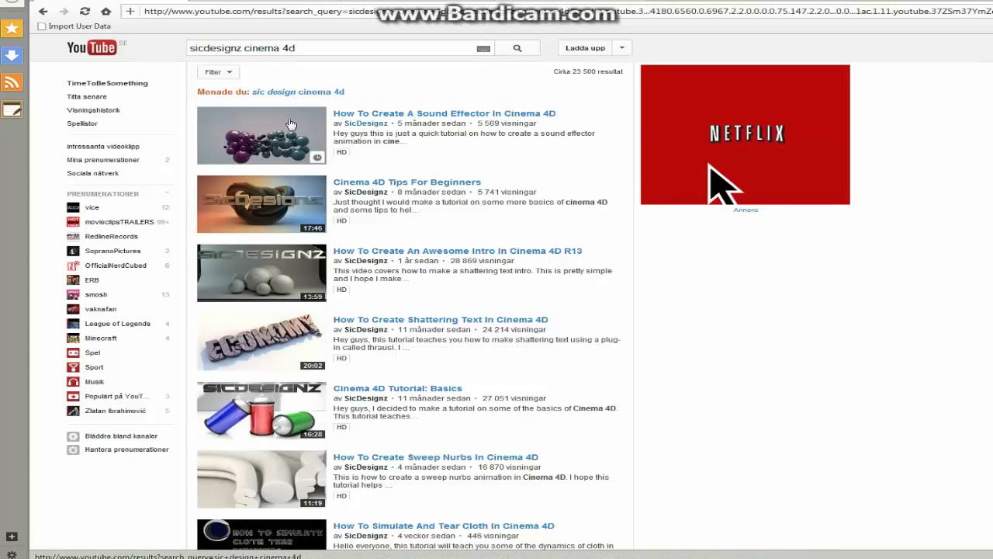
click(378, 117)
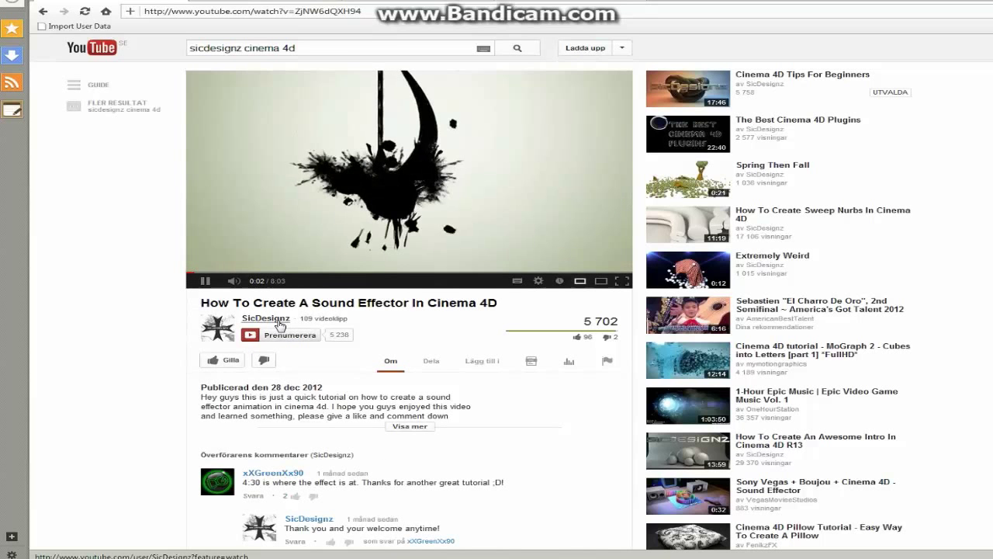
- Go to the SicDesignz channel page and pause its featured video
click(278, 322)
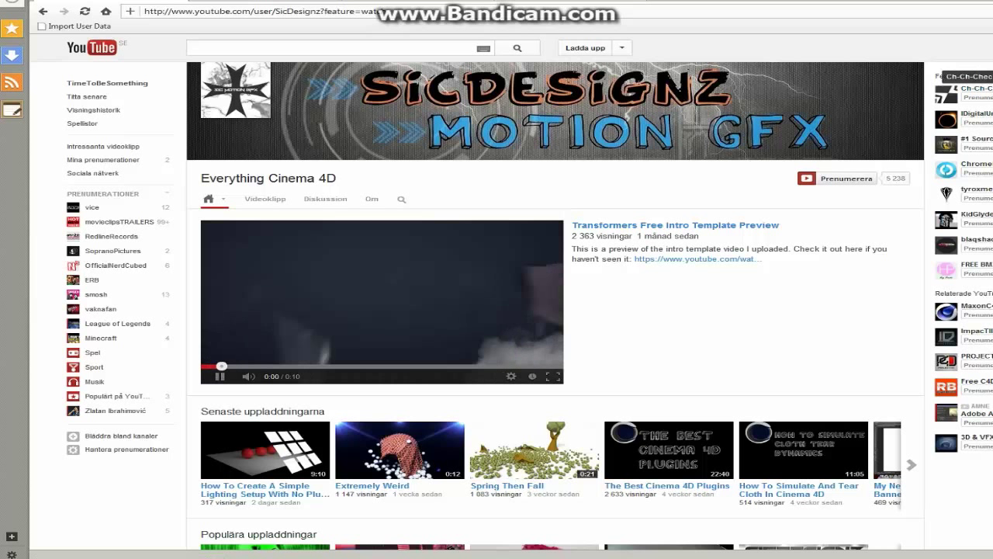
click(220, 377)
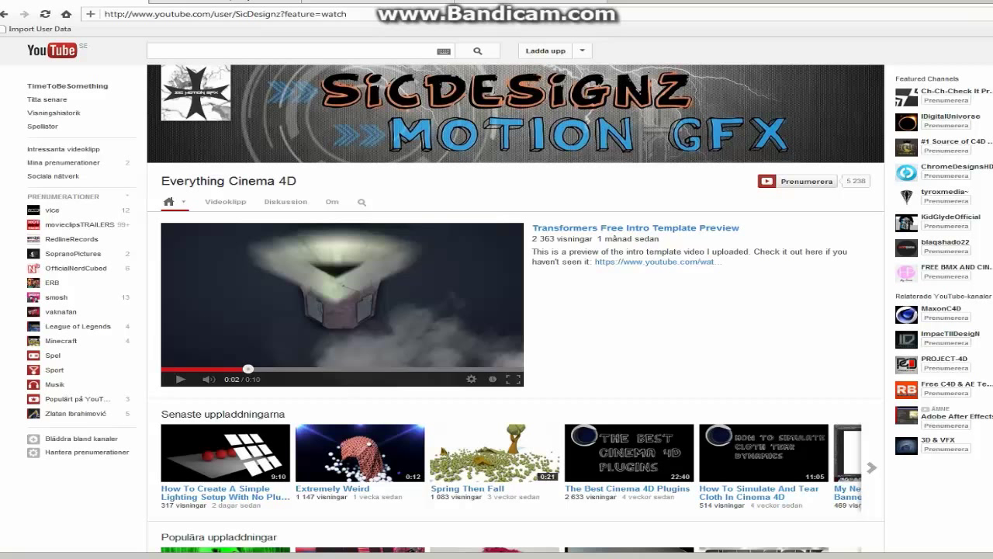
scroll(497, 294, down, 2)
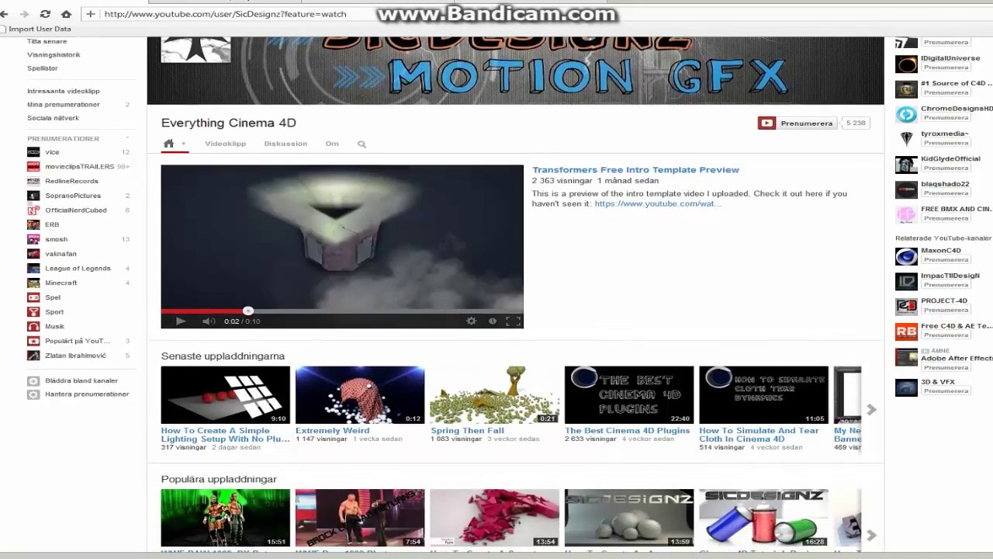
scroll(496, 294, down, 3)
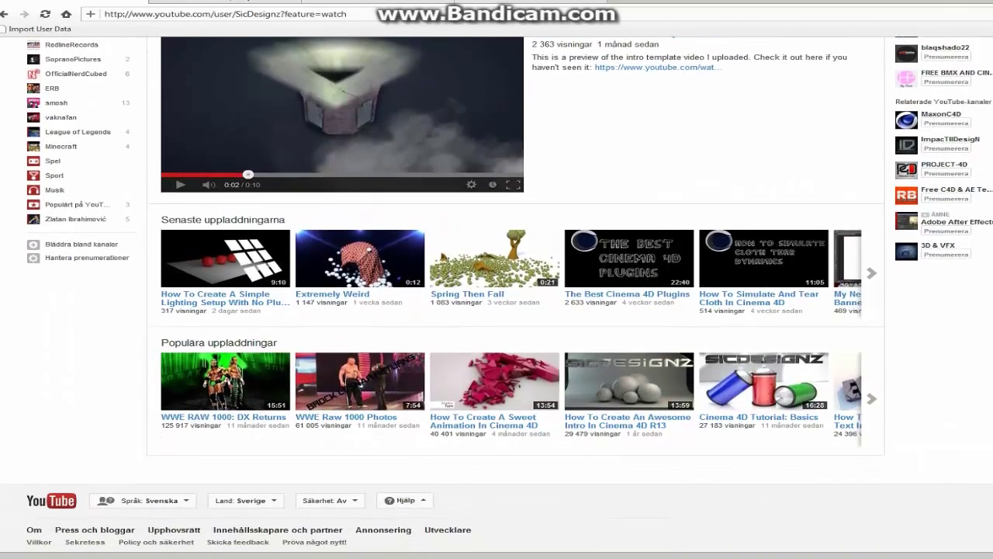
- Page through the channel's popular and recent uploads carousels, then return to the top
click(871, 398)
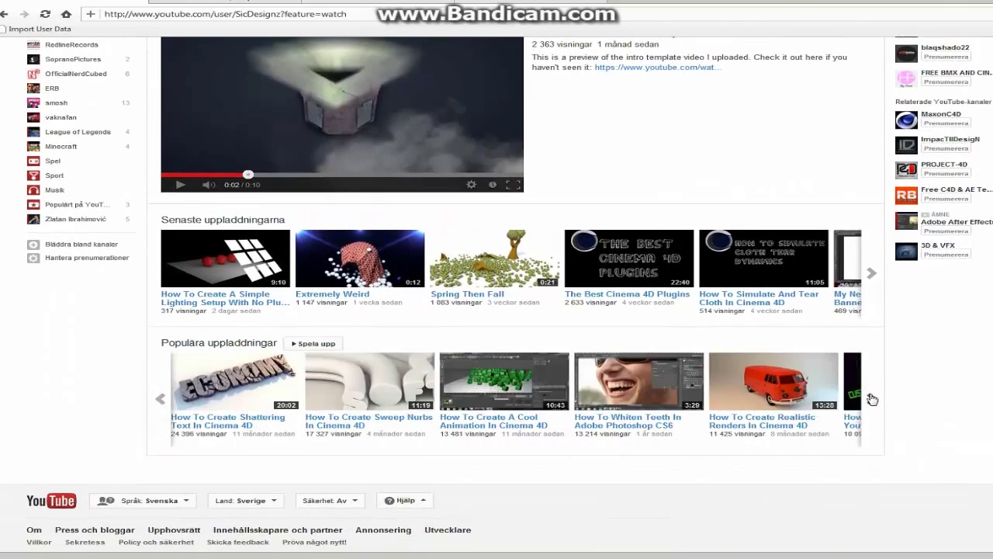
click(872, 398)
click(872, 275)
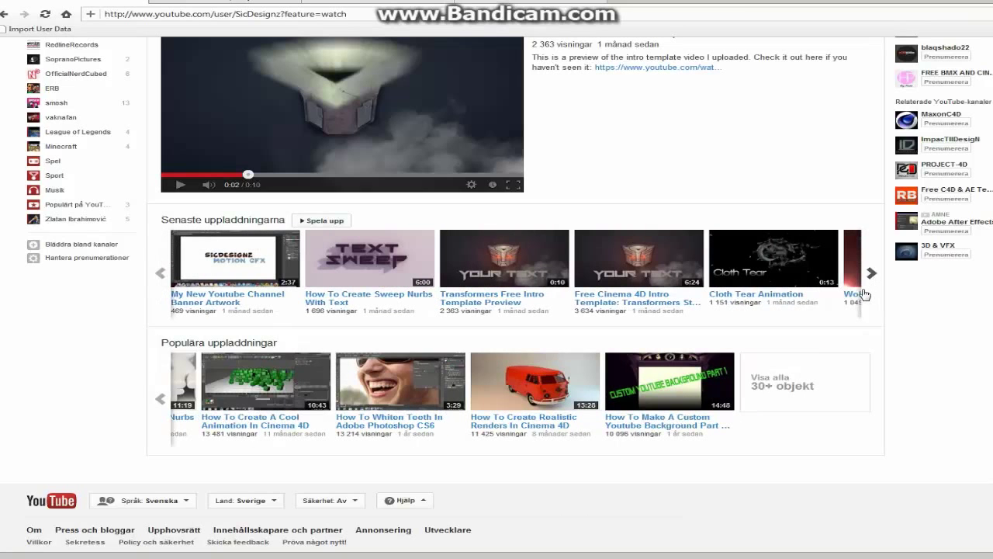
scroll(883, 406, up, 3)
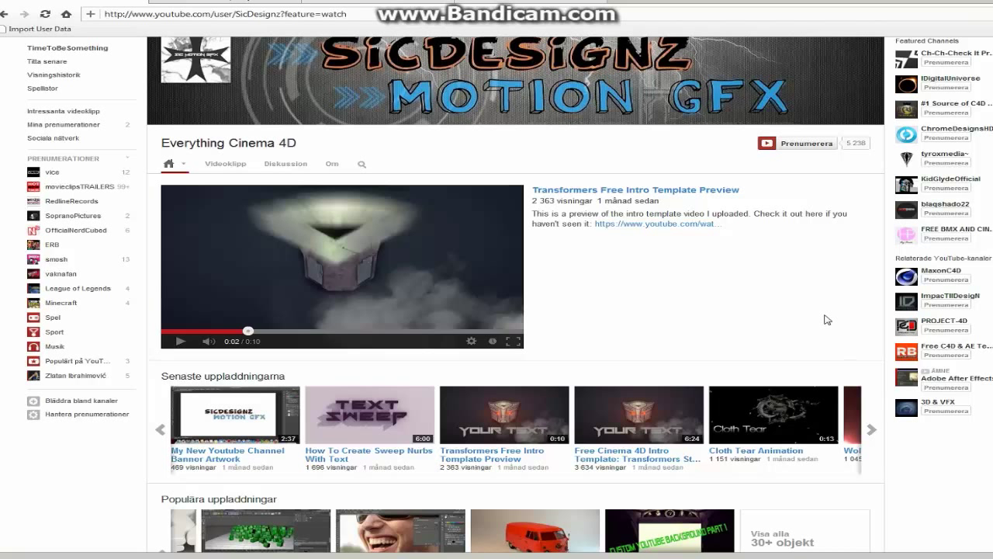
scroll(741, 292, up, 1)
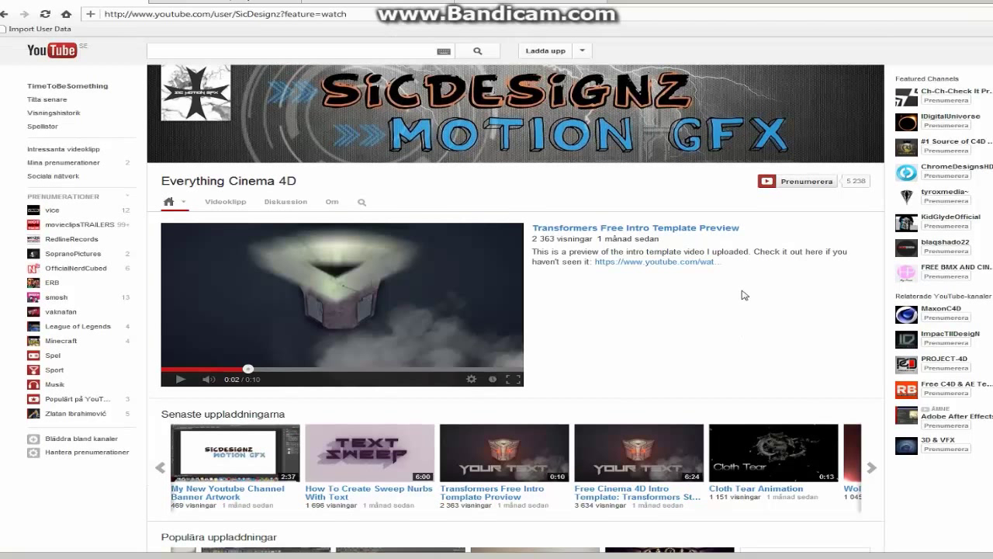